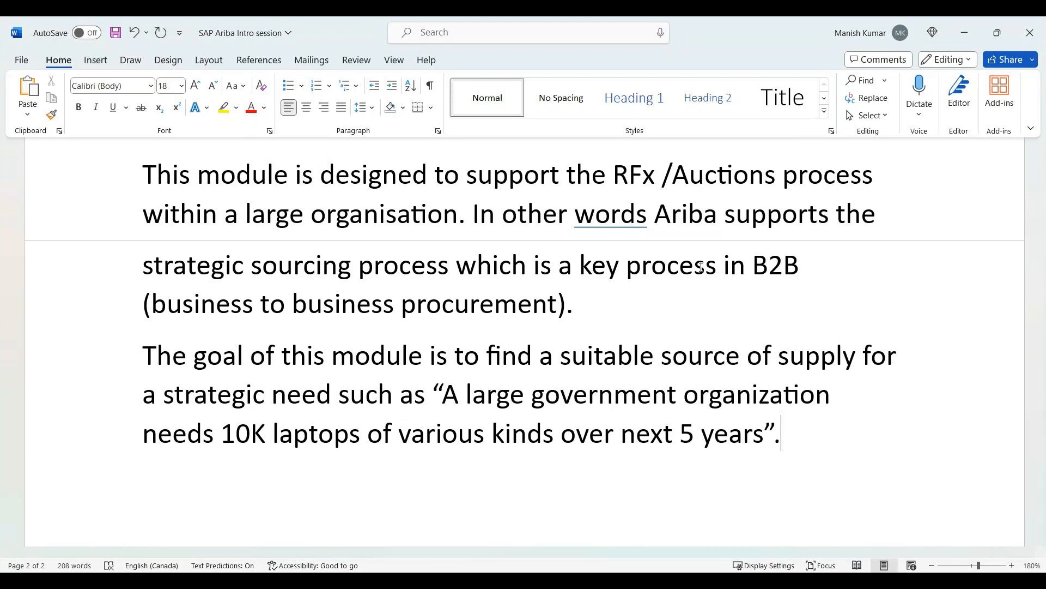
Start a new paragraph after the laptops example reading "In this module the users will create RFx documents (".
key(Return)
text(In thi)
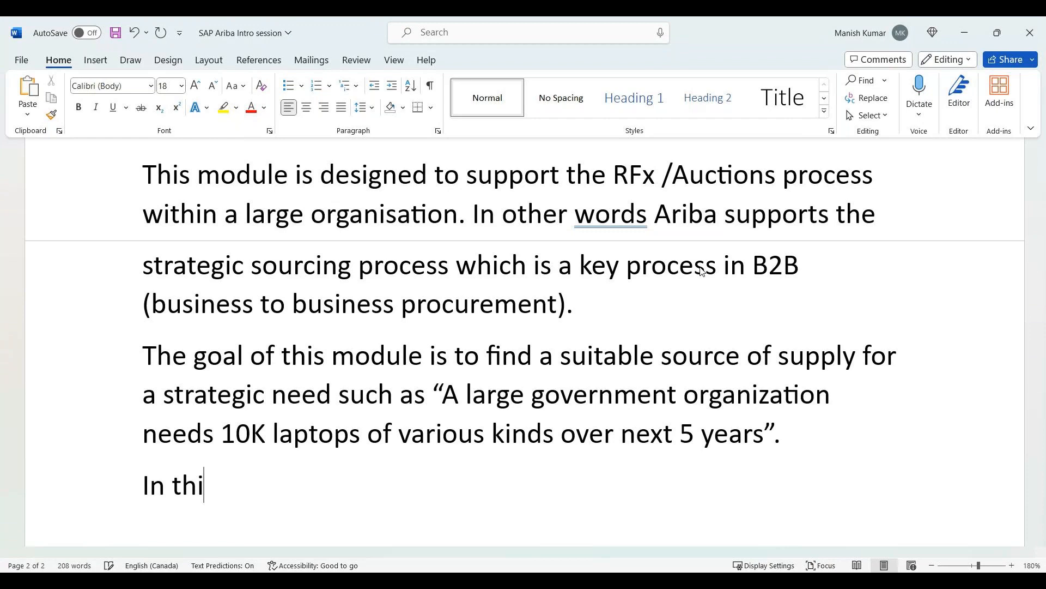
text(s module the)
key(BackSpace)
text(he users will create R)
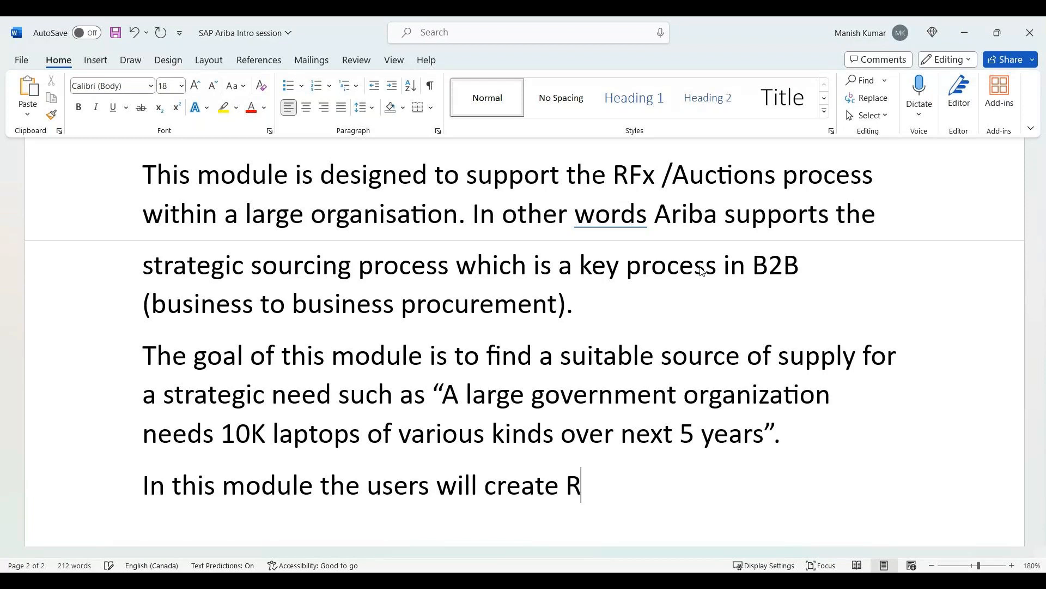
text(Fx documents ()
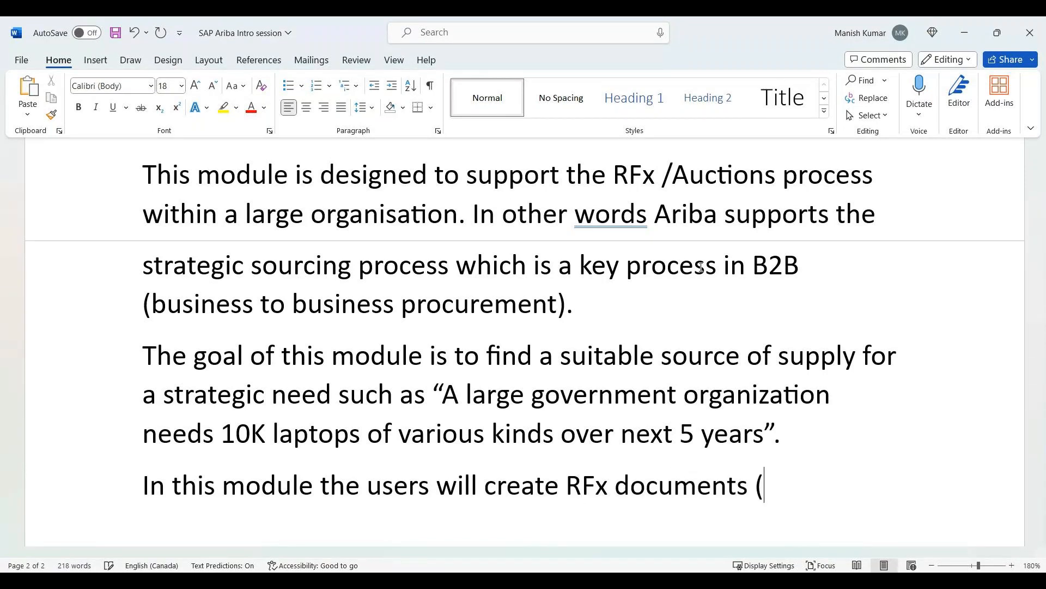
text(for request fr)
Continue the parenthesis after "RFx documents" with "for request for proposal in which".
key(BackSpace)
text(or proposal)
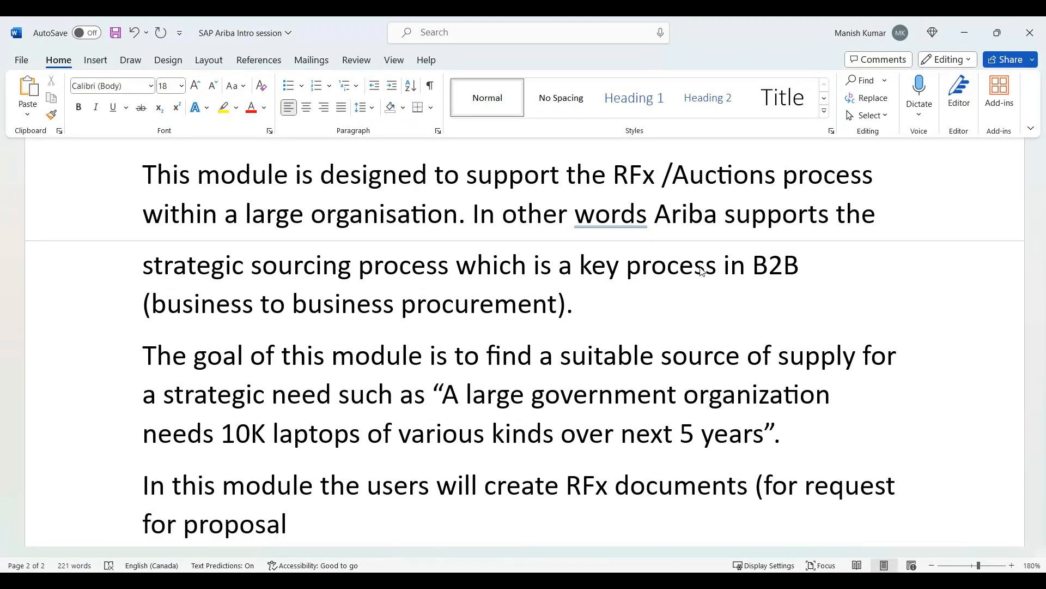
text( in which)
Insert "example:" between "(for" and "request for proposal" in the new paragraph.
click(807, 487)
text(examp)
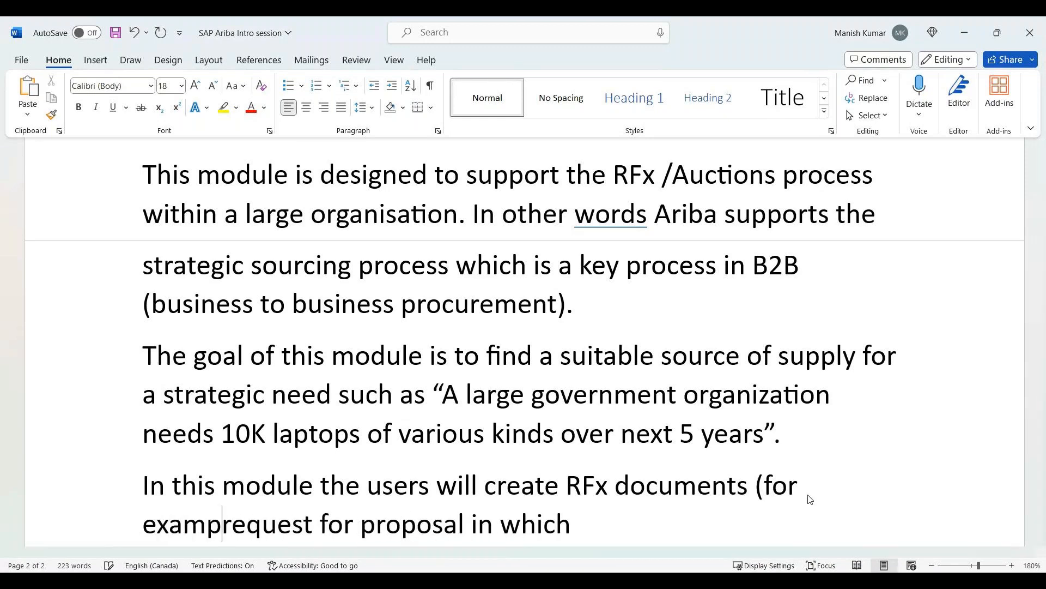
text(le)
text(")
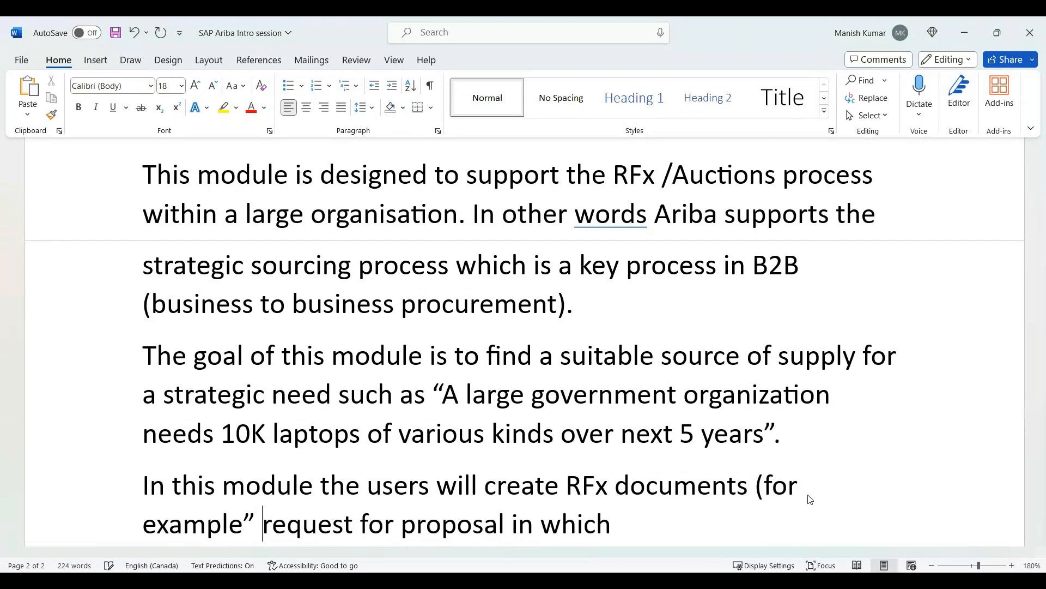
key(BackSpace)
key(BackSpace)
text(: request)
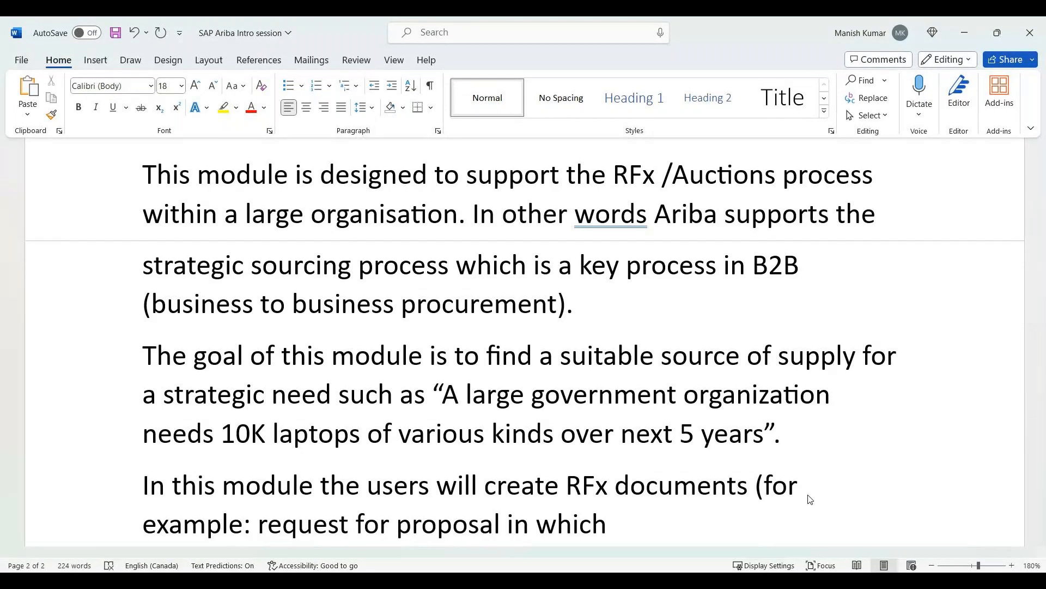
text( for proposal in which a number of )
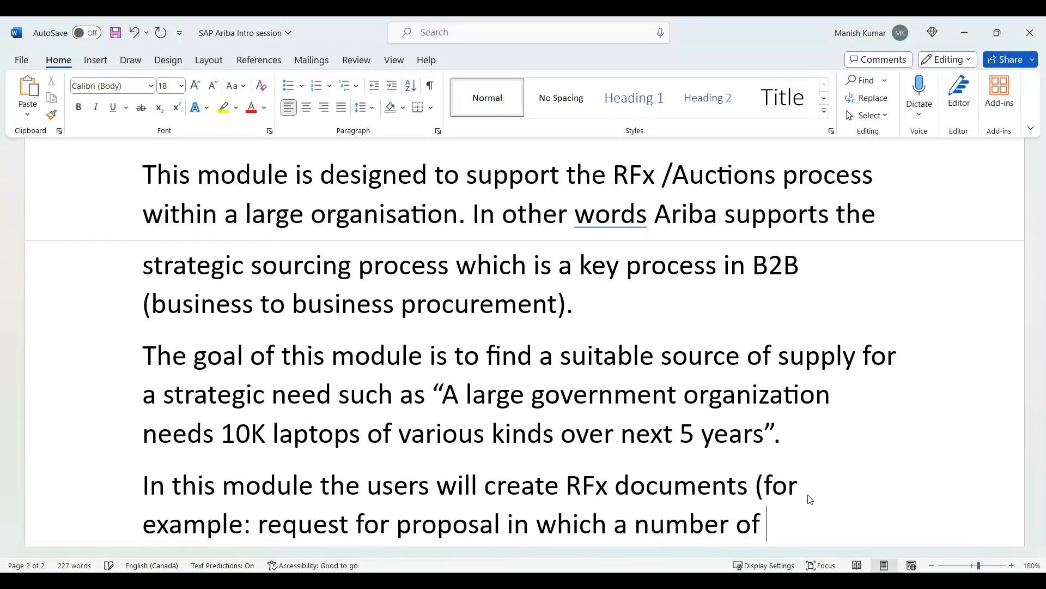
text(qualitative )
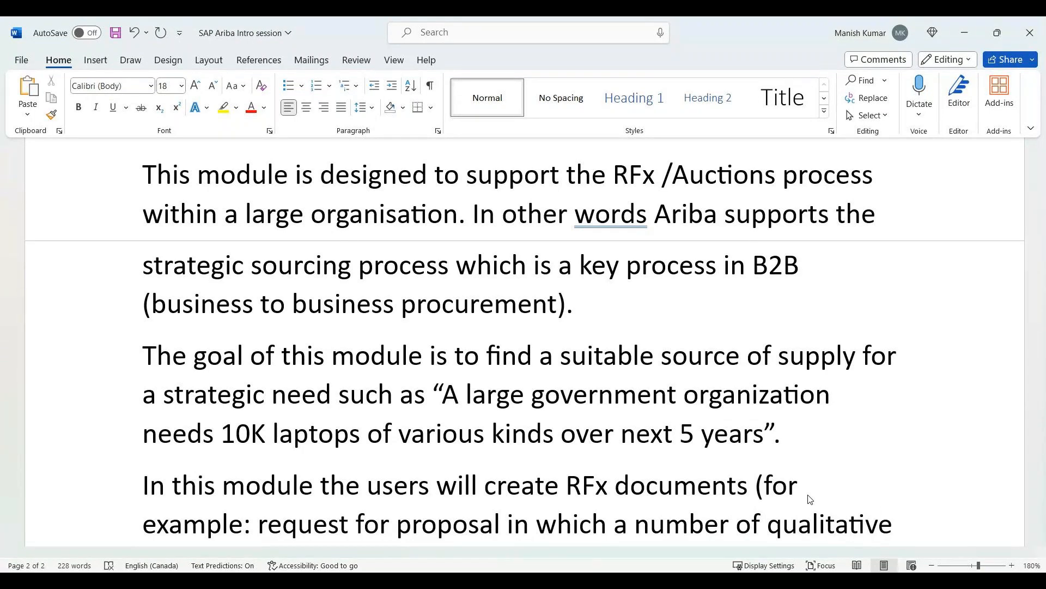
text(content is )
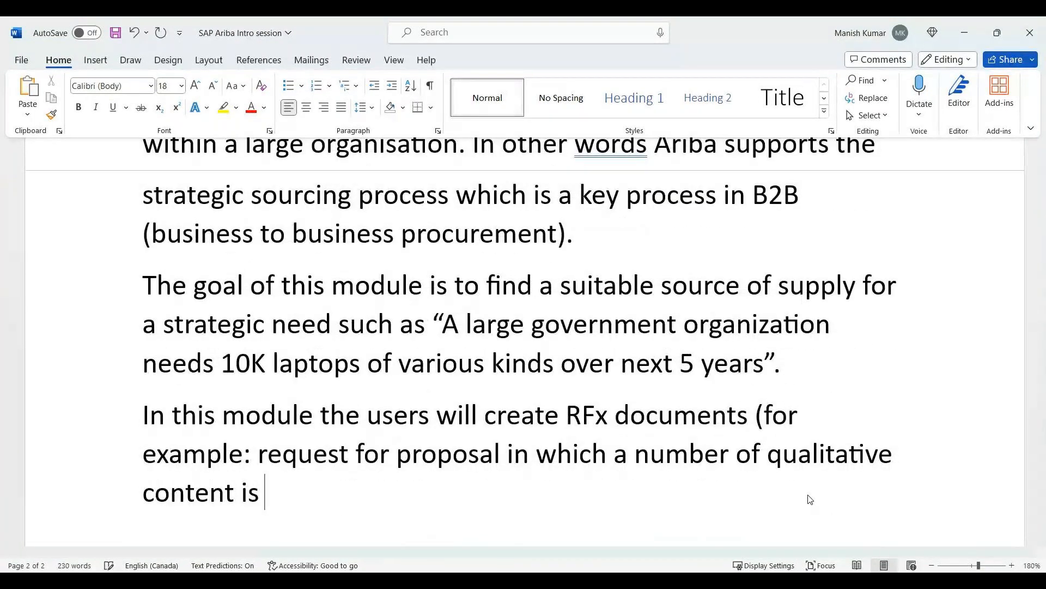
text(involved and )
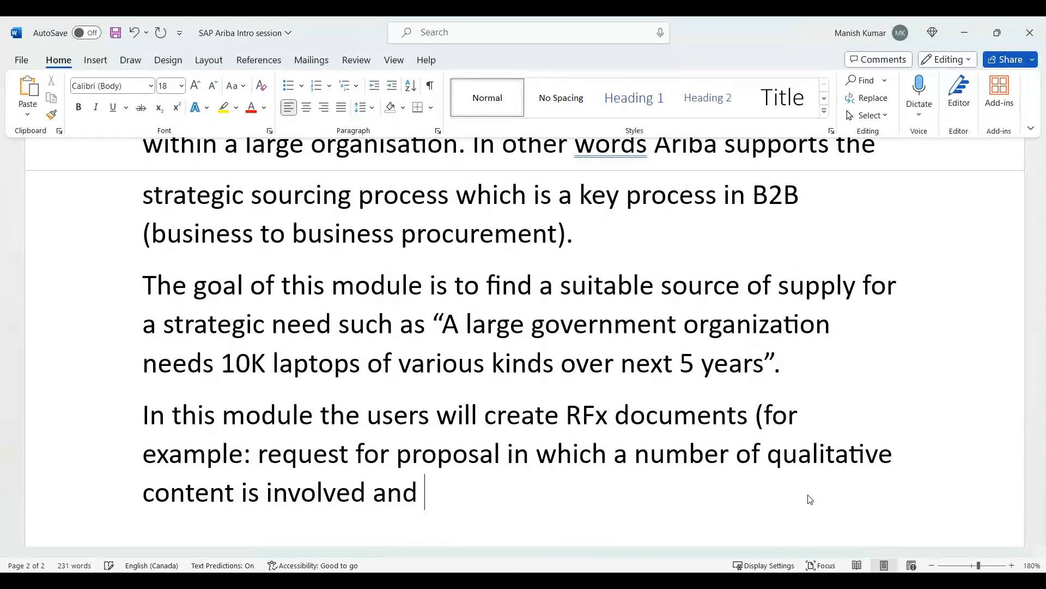
text(number of li)
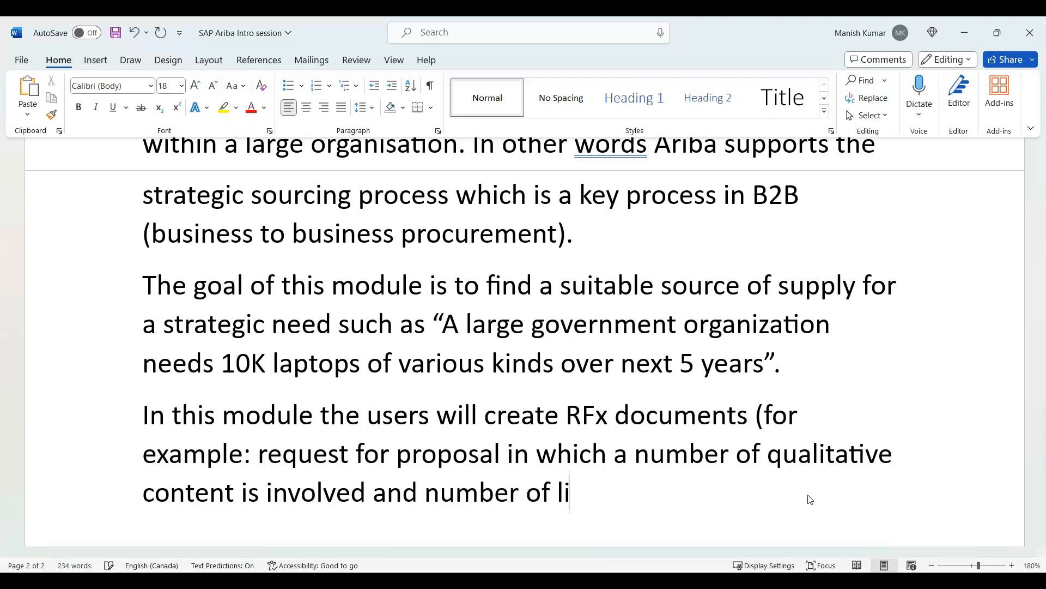
text(ne items for whic)
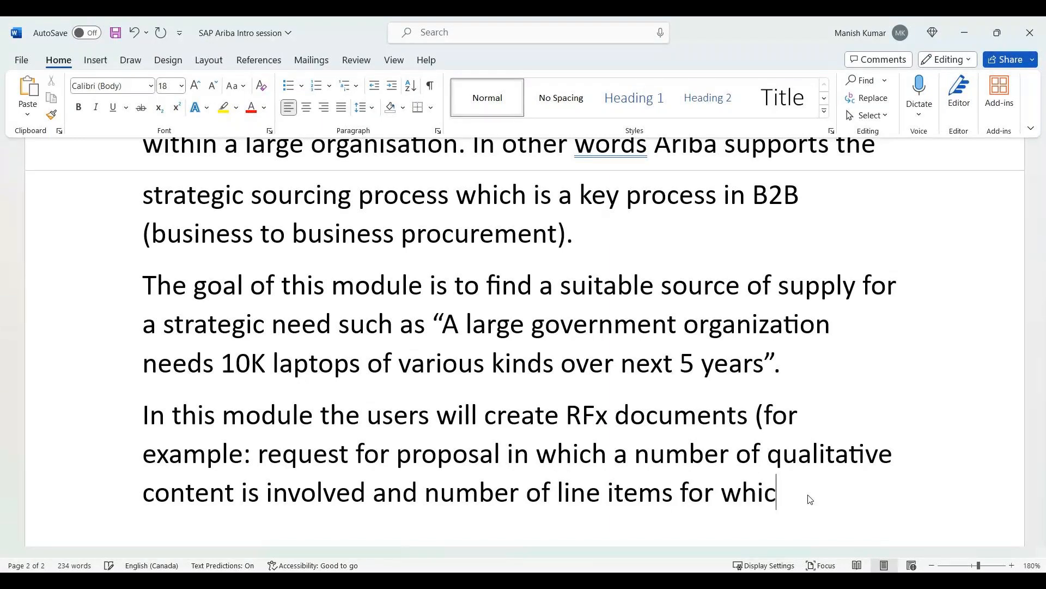
text(h pricing is needed is)
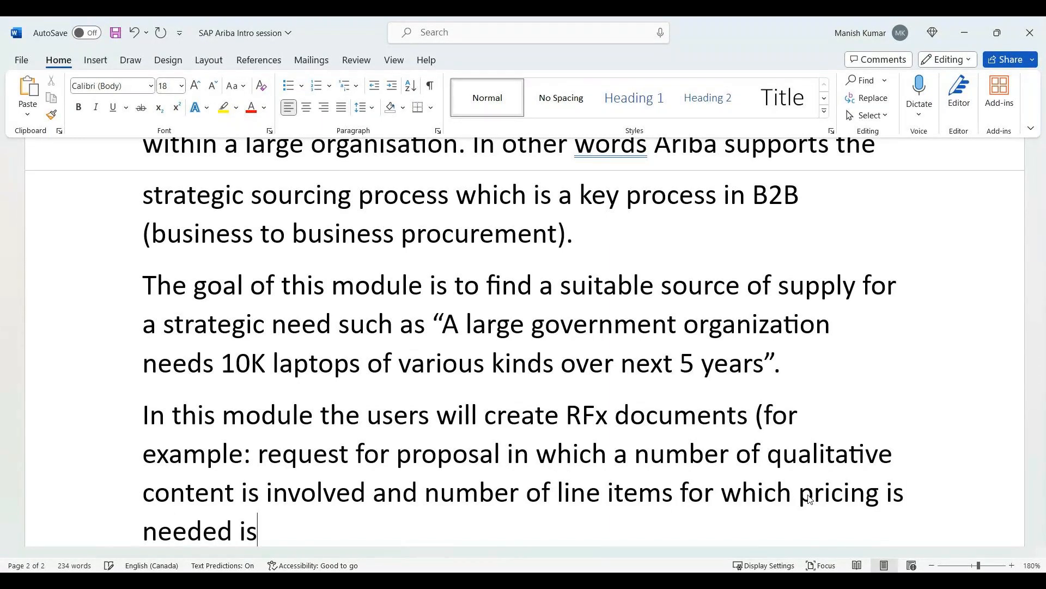
text( involved).)
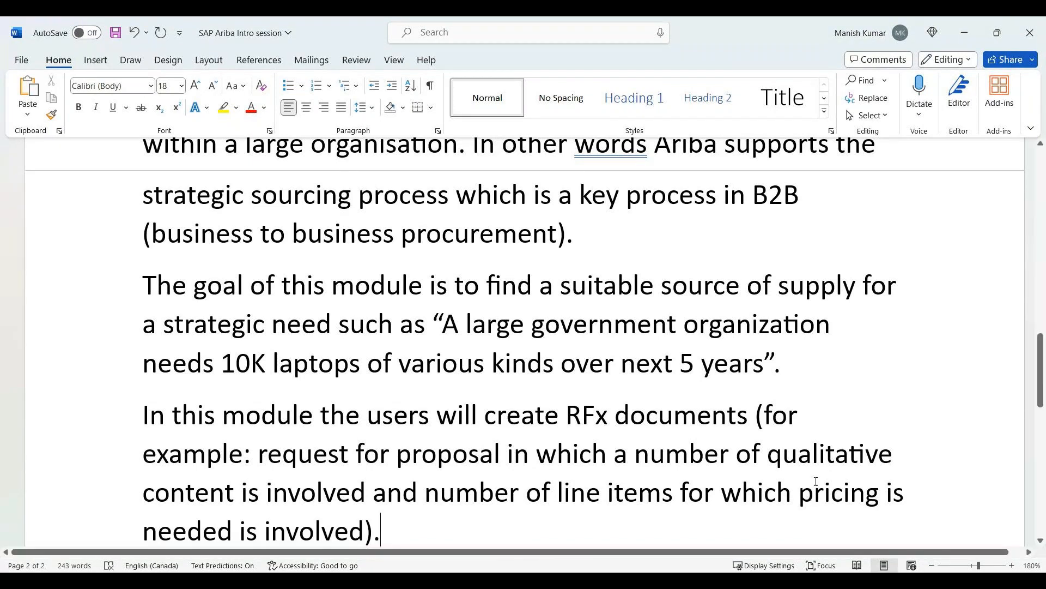
Review the sourcing module text, including the paragraph on RFx documents and the paragraphs above it.
scroll(718, 396, down, 2)
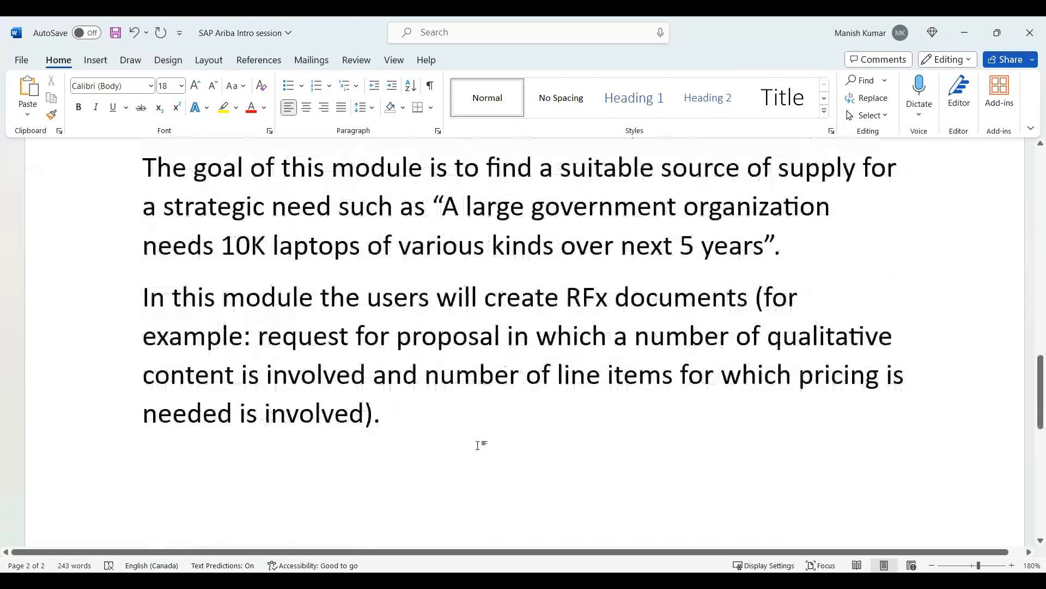
scroll(343, 371, up, 2)
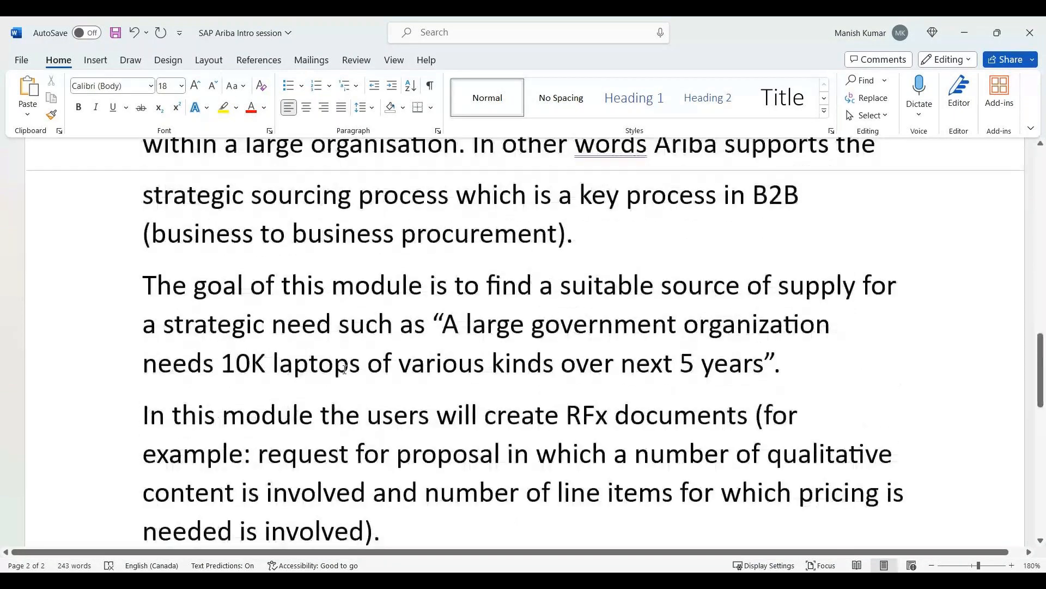
scroll(344, 369, up, 3)
scroll(615, 414, down, 1)
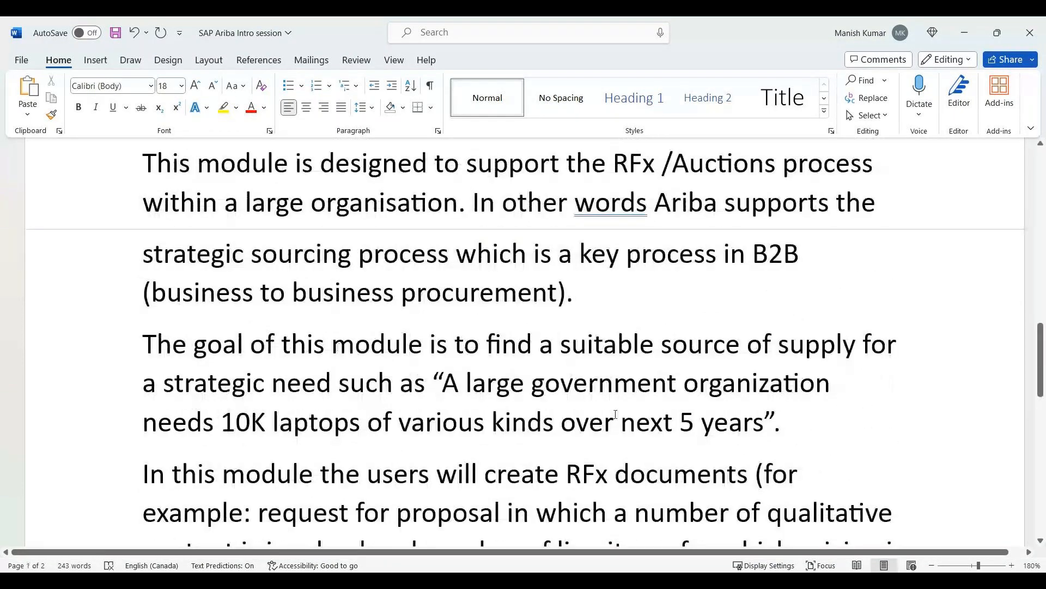
scroll(619, 392, down, 3)
click(395, 409)
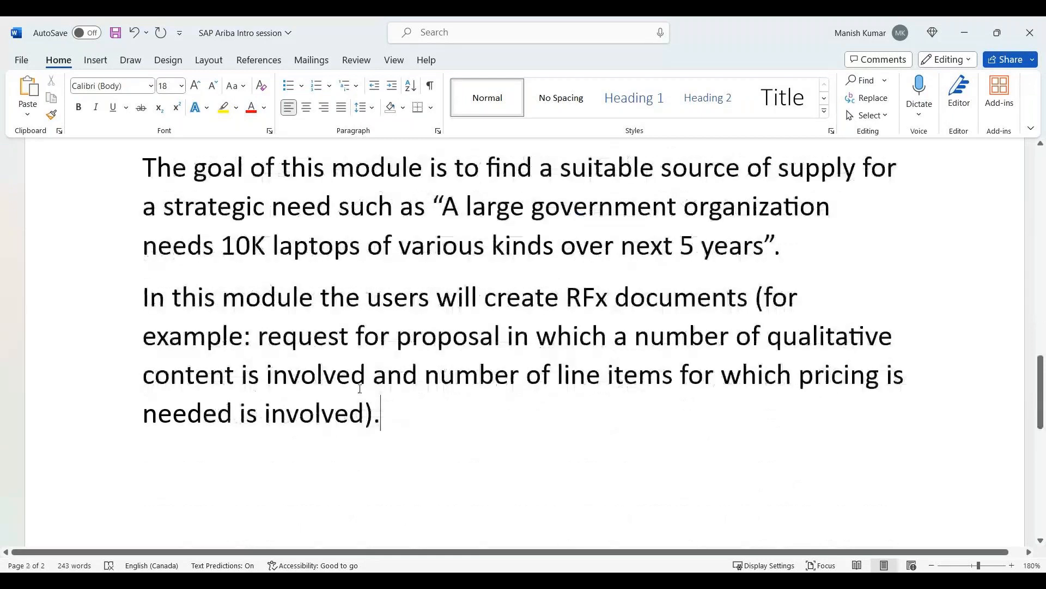
triple_click(395, 409)
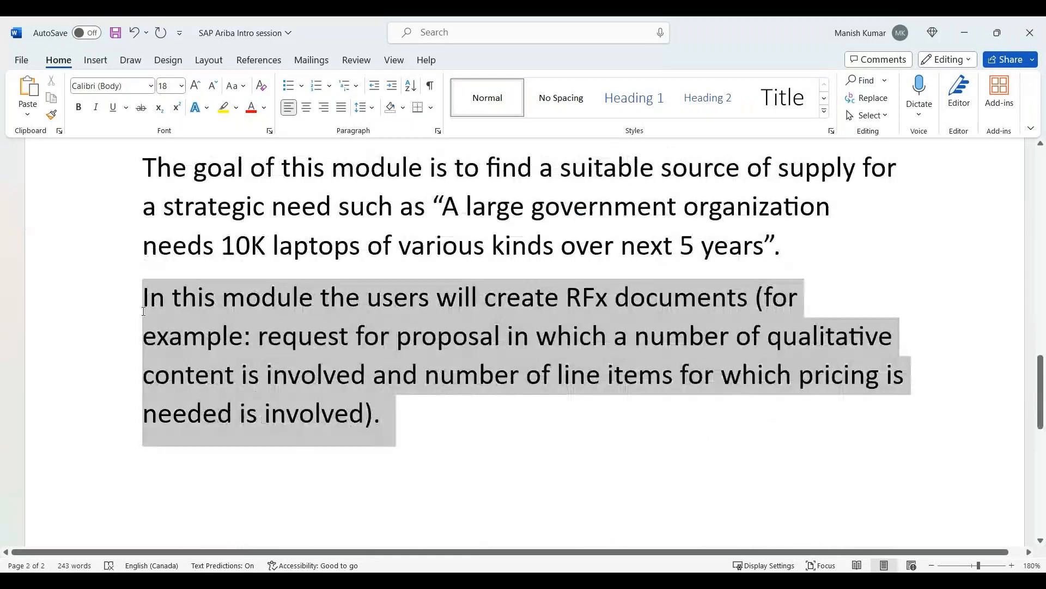
click(310, 420)
Add an italic heading "Contracts module" on a new line below the RFx paragraph.
scroll(303, 360, up, 5)
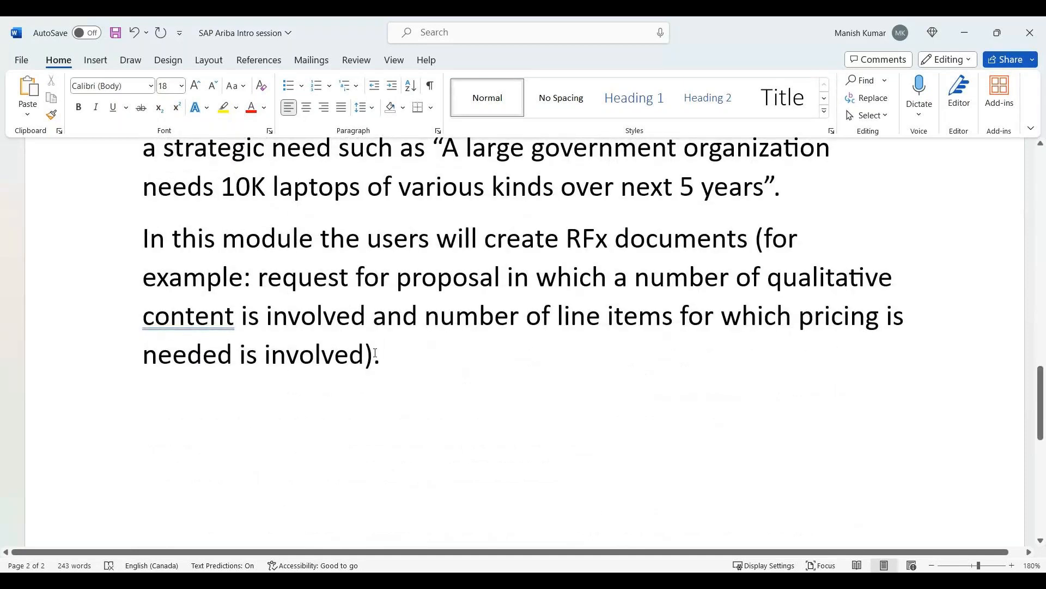
text(Contract)
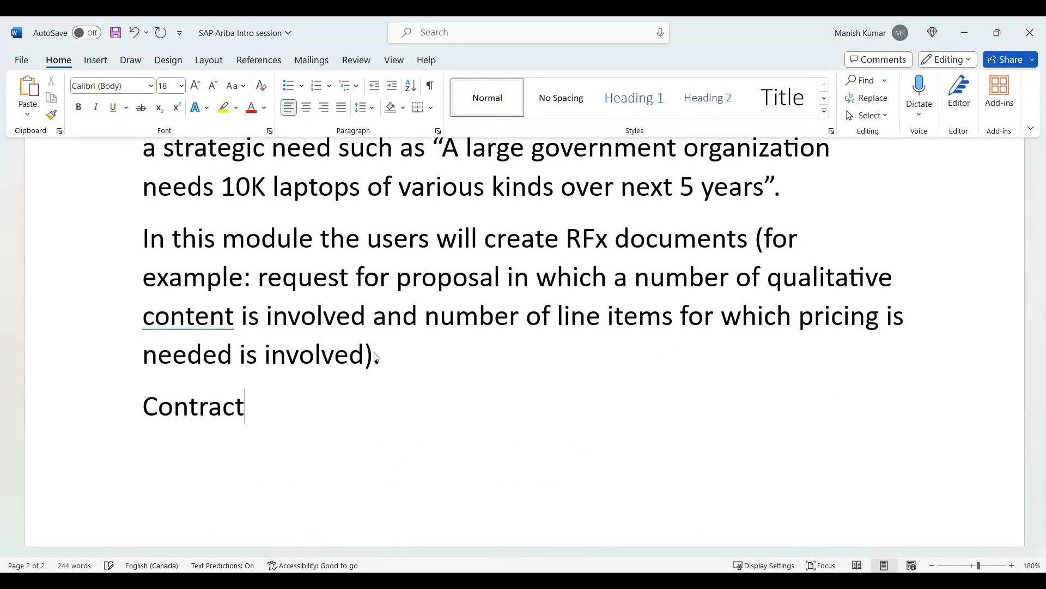
text(s modul)
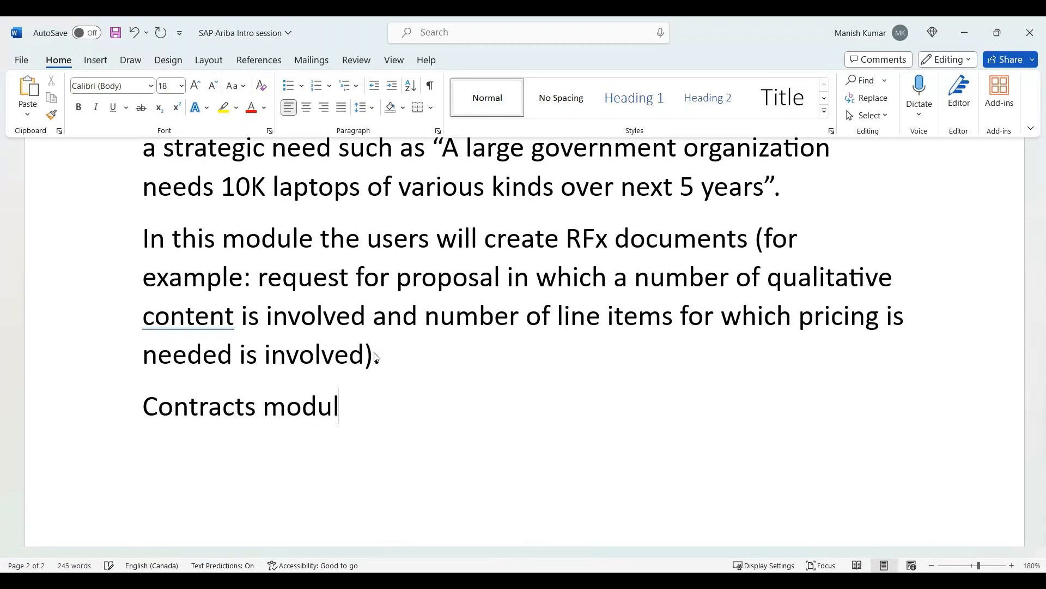
text(e)
key(shift+Home)
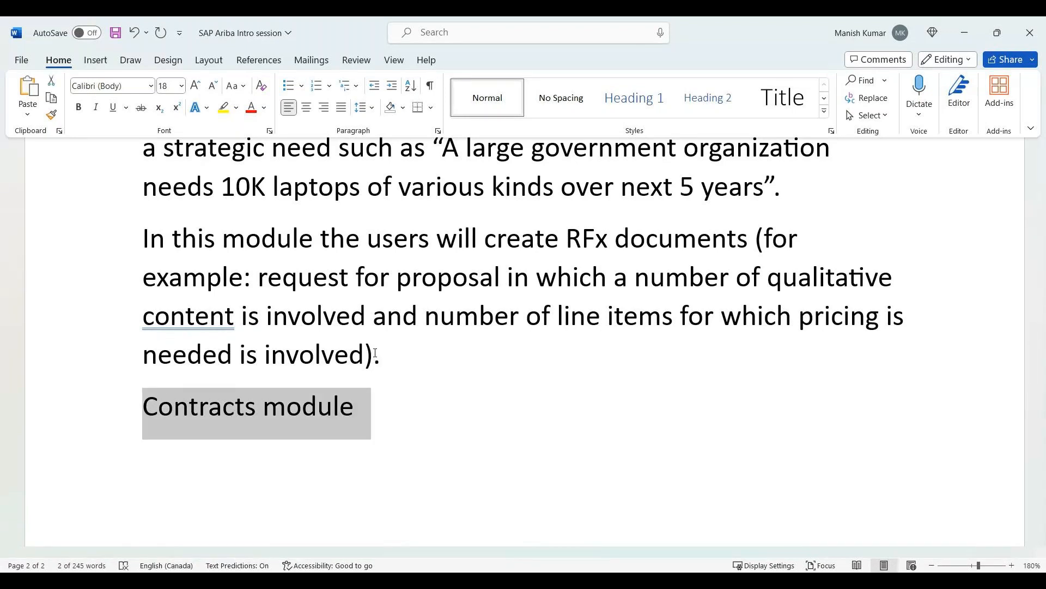
key(ctrl+i)
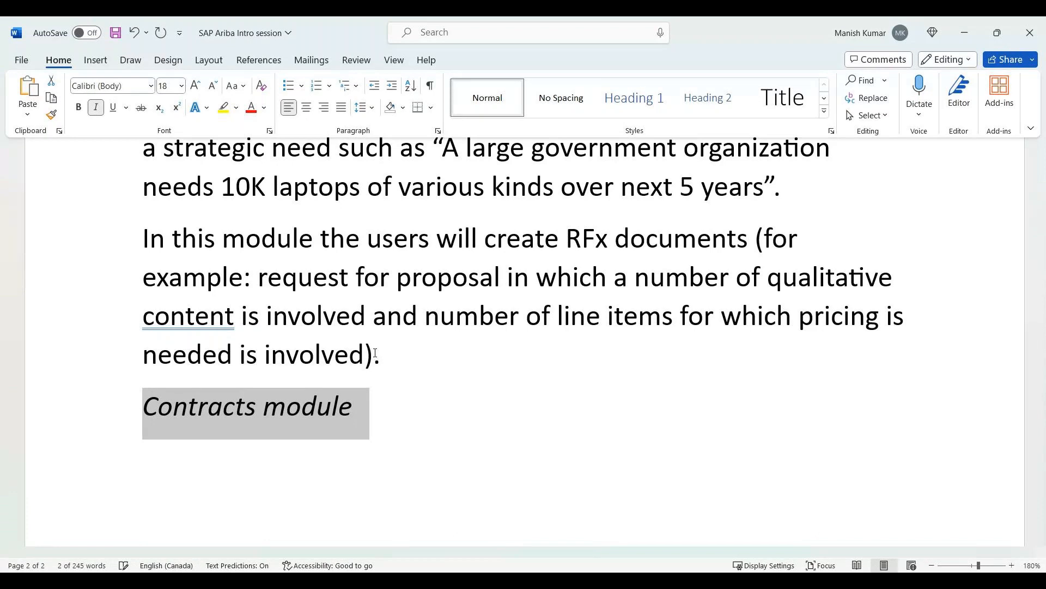
key(End)
Highlight "The goal of this module is to find a suitable source of supply for a strategic need" in yellow.
scroll(363, 227, up, 3)
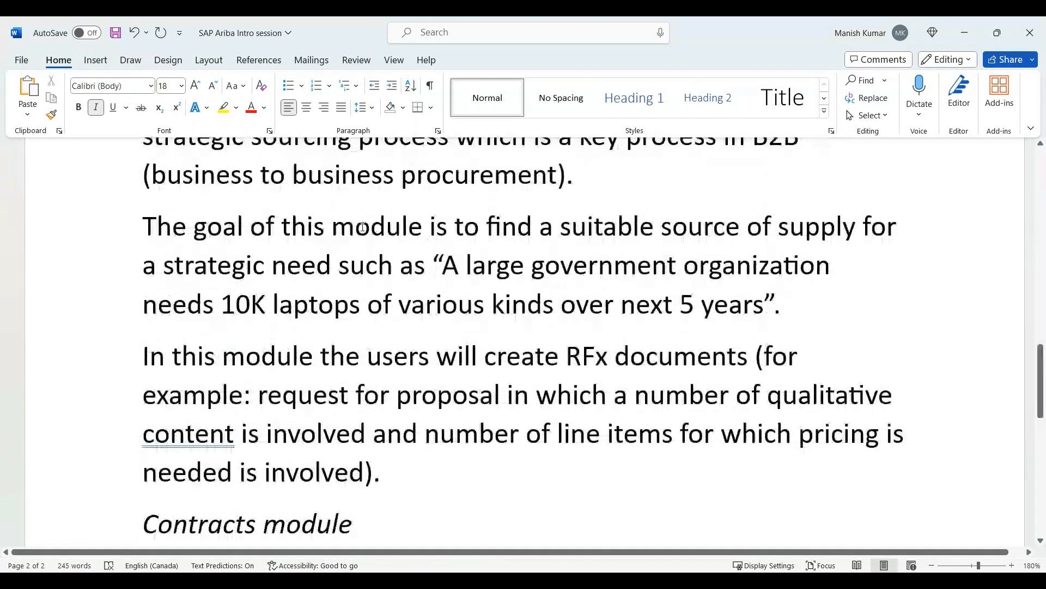
drag(144, 228, 331, 262)
click(222, 107)
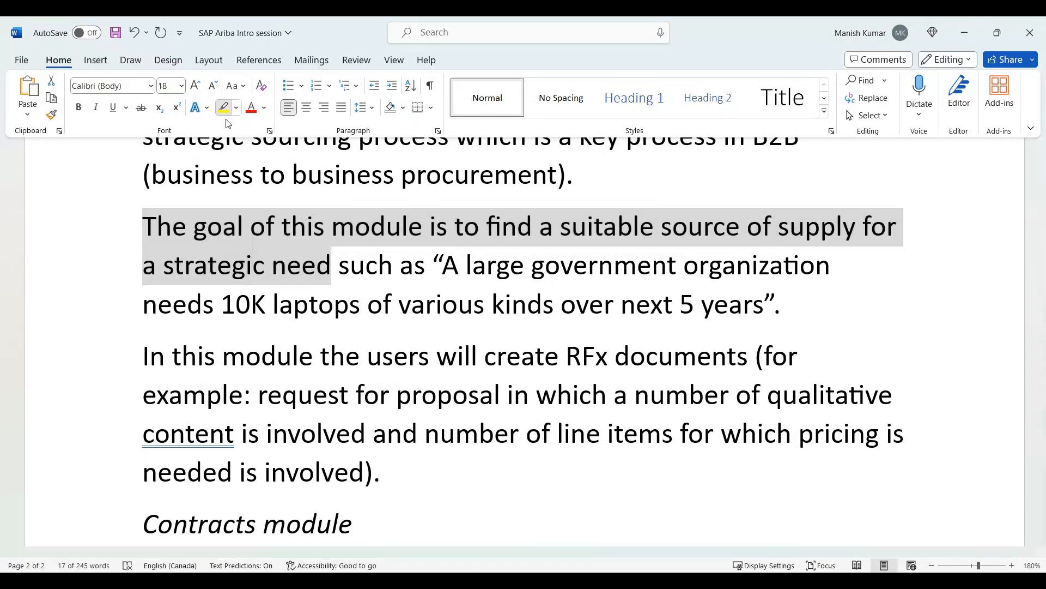
Review the sourcing module section from its heading down to the Contracts module heading.
scroll(344, 336, up, 5)
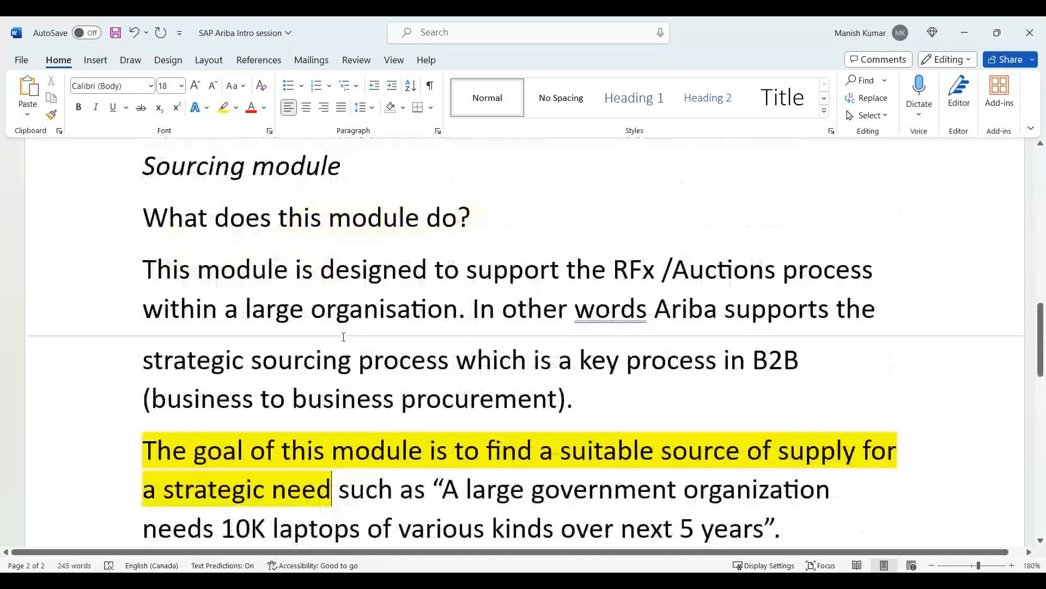
scroll(344, 336, down, 2)
scroll(344, 336, down, 1)
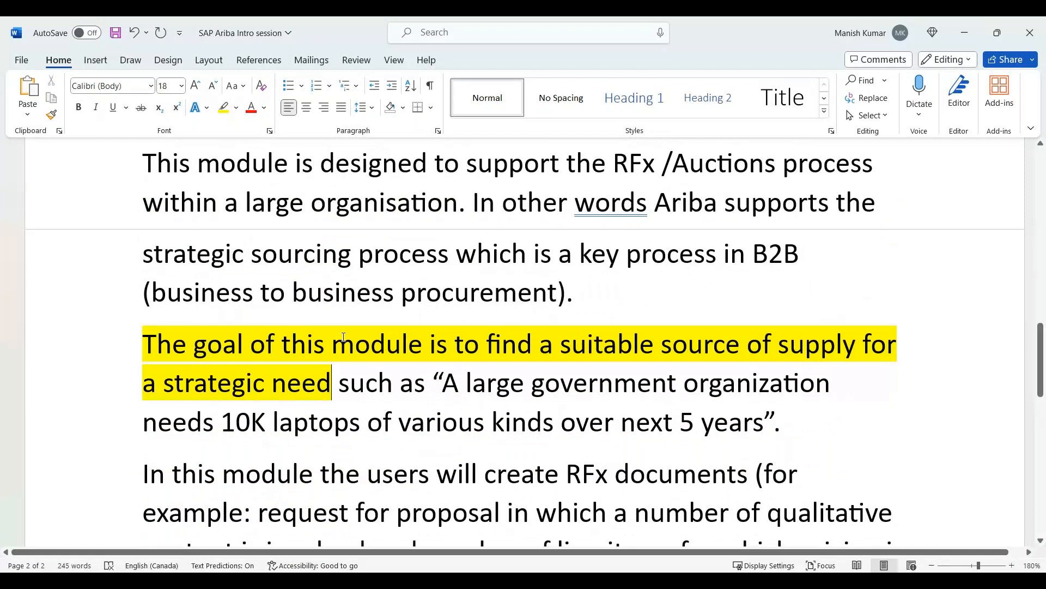
scroll(343, 336, down, 5)
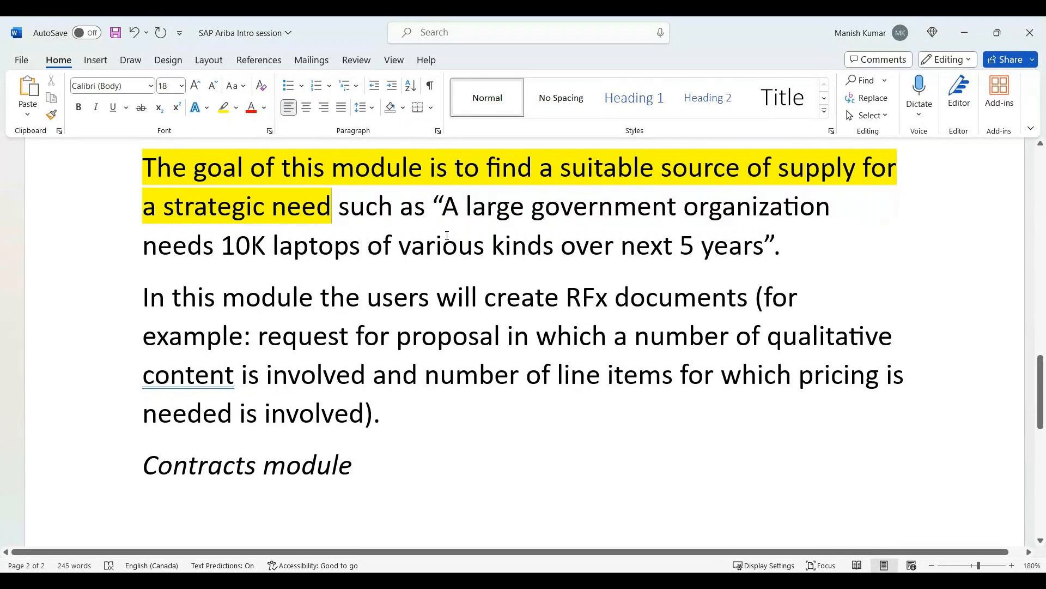
scroll(450, 262, up, 3)
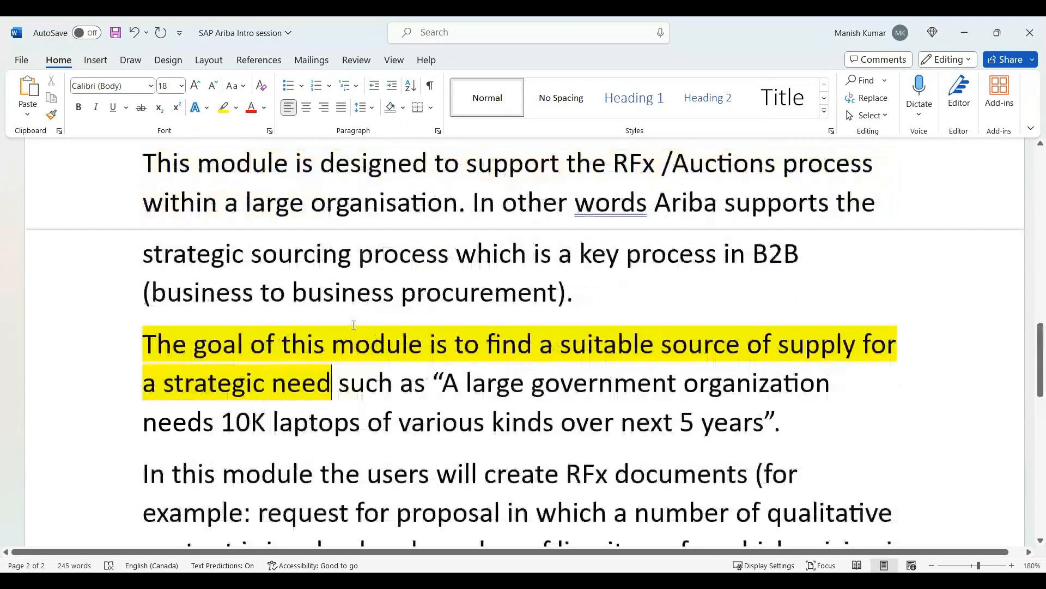
scroll(328, 329, up, 2)
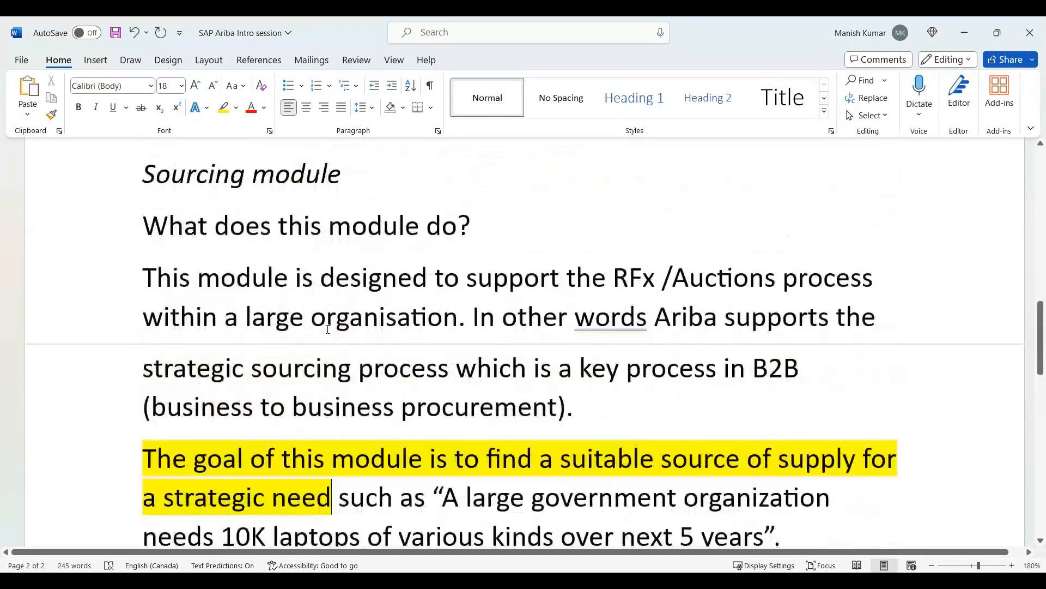
scroll(327, 329, down, 5)
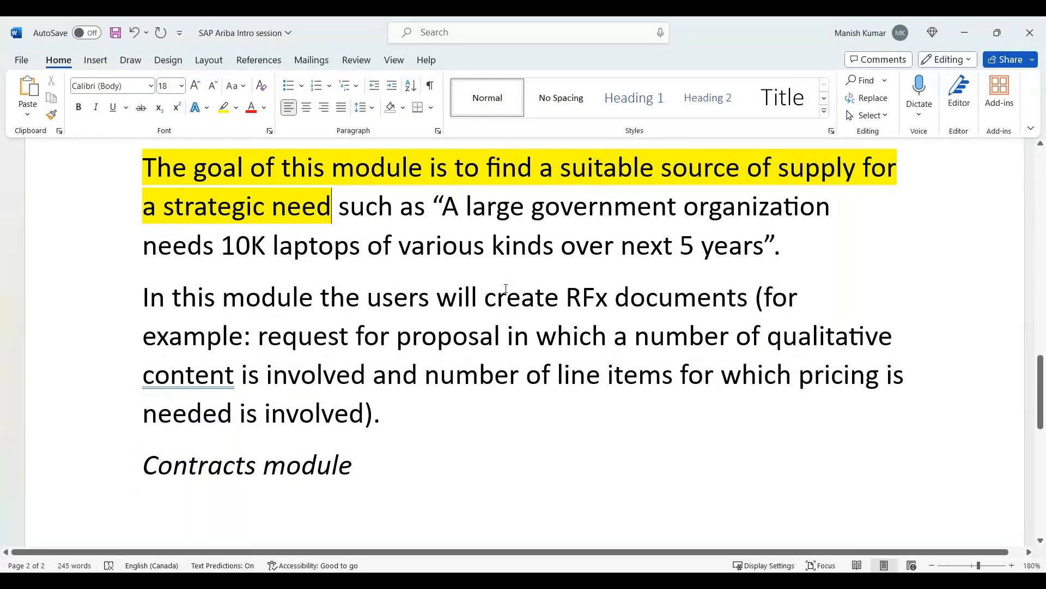
Add a paragraph below the RFx paragraph beginning "Let's assume the outcome of sourcing was that the suitable source of supply".
click(455, 411)
key(Return)
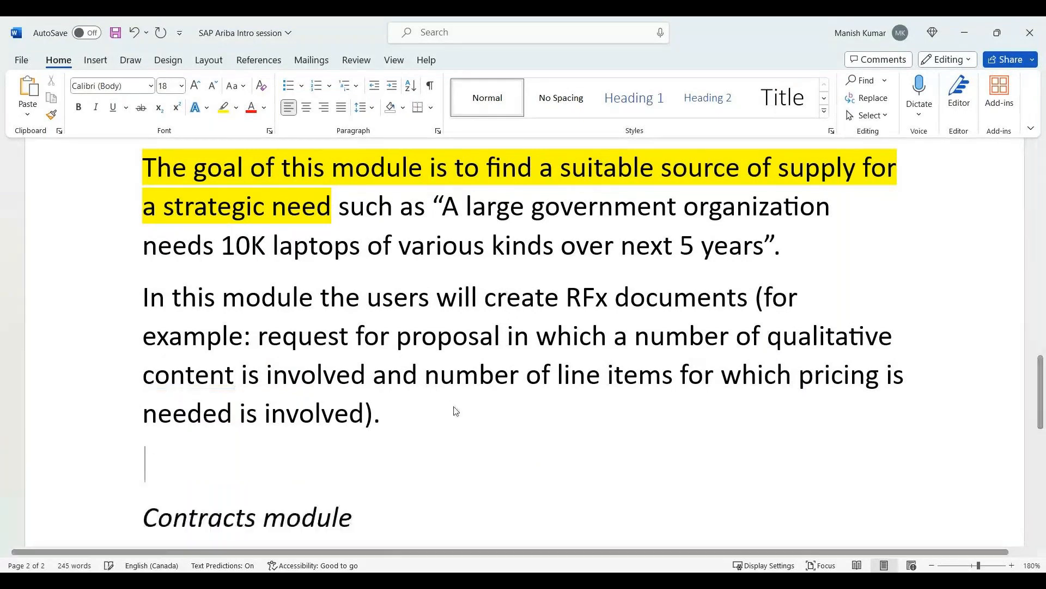
text(L)
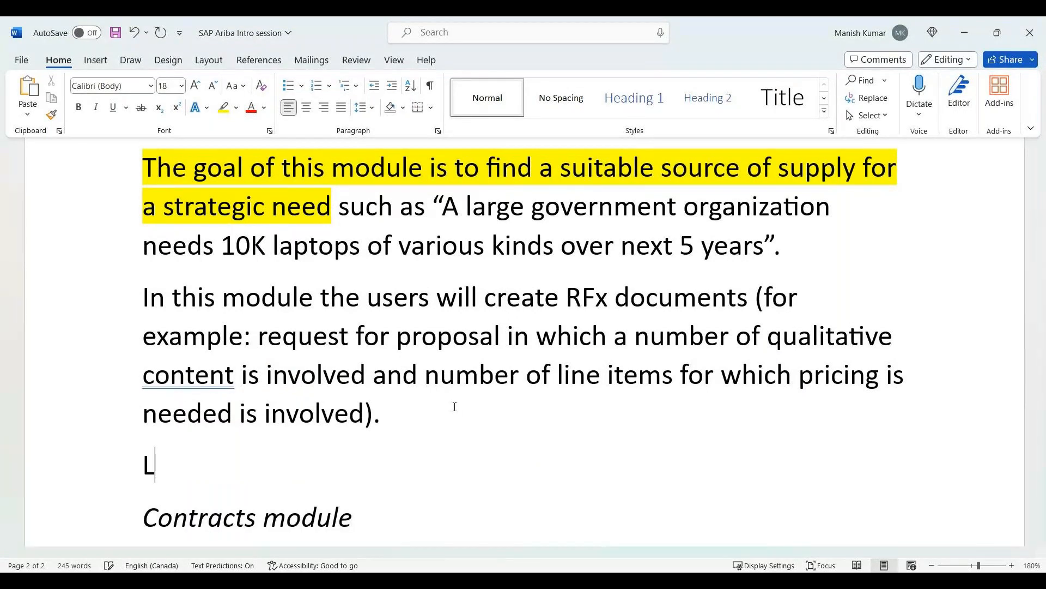
text(et's assume )
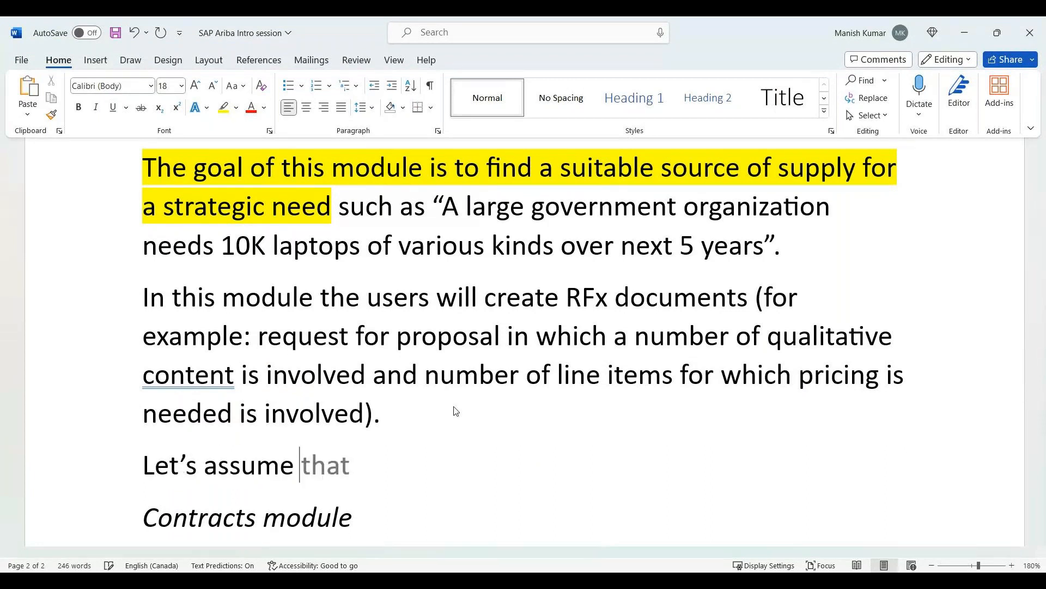
text(the outcome of sour)
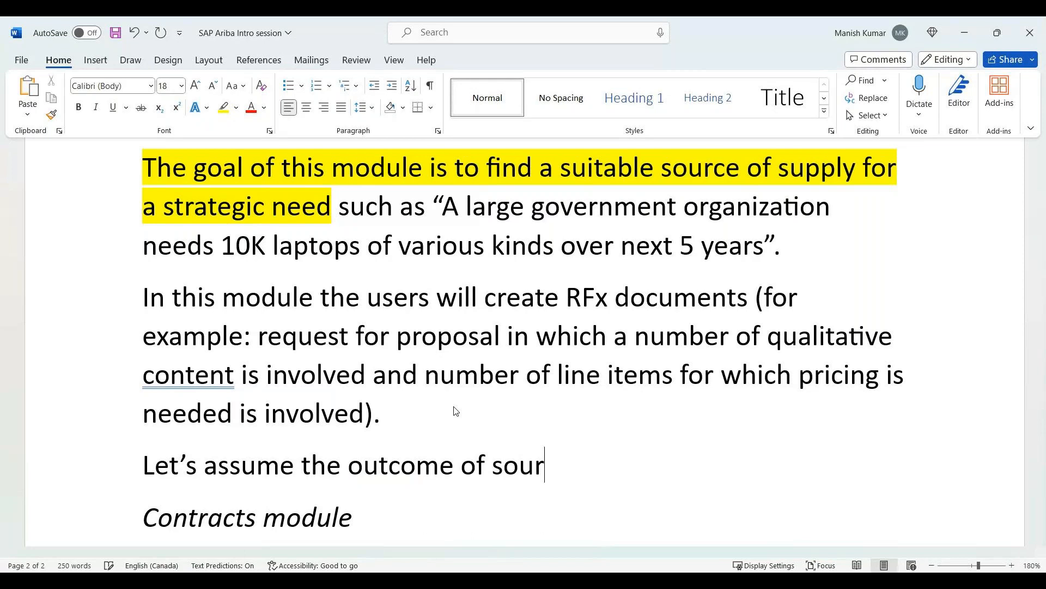
text(cing was that the S)
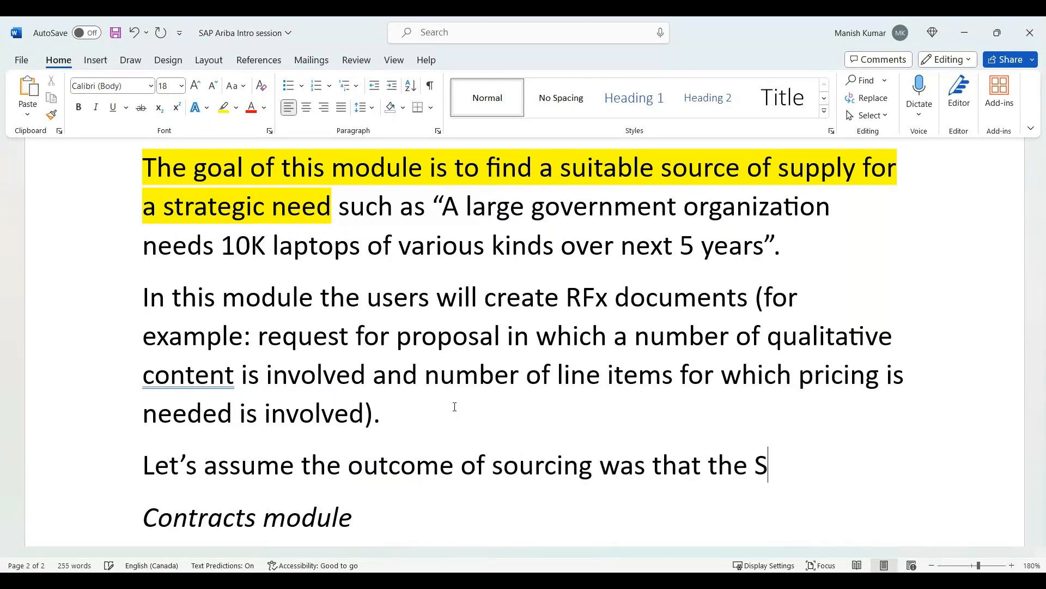
key(BackSpace)
text(suitable sour)
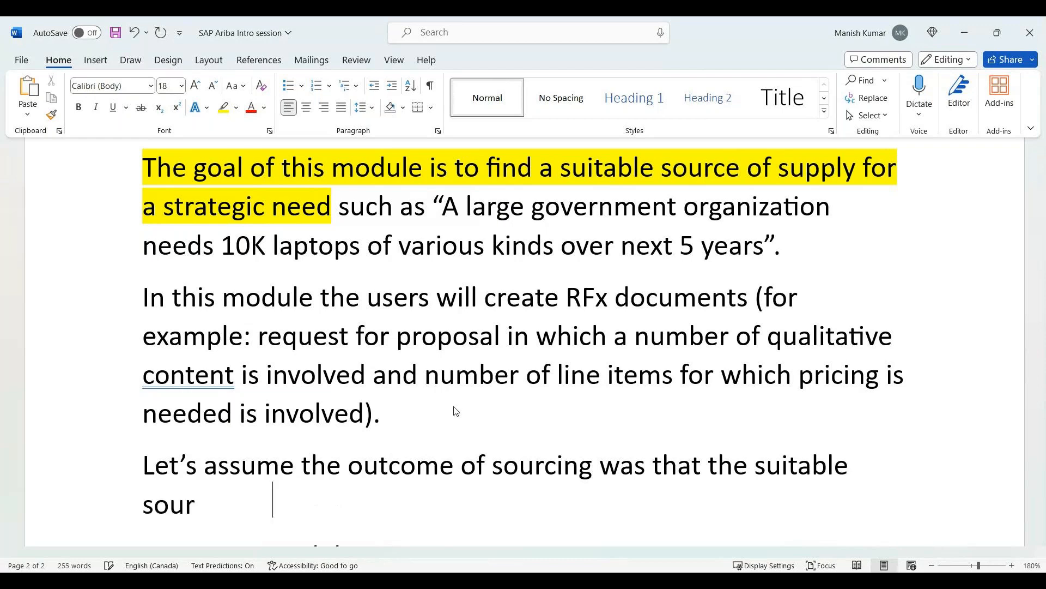
text(ce of supply )
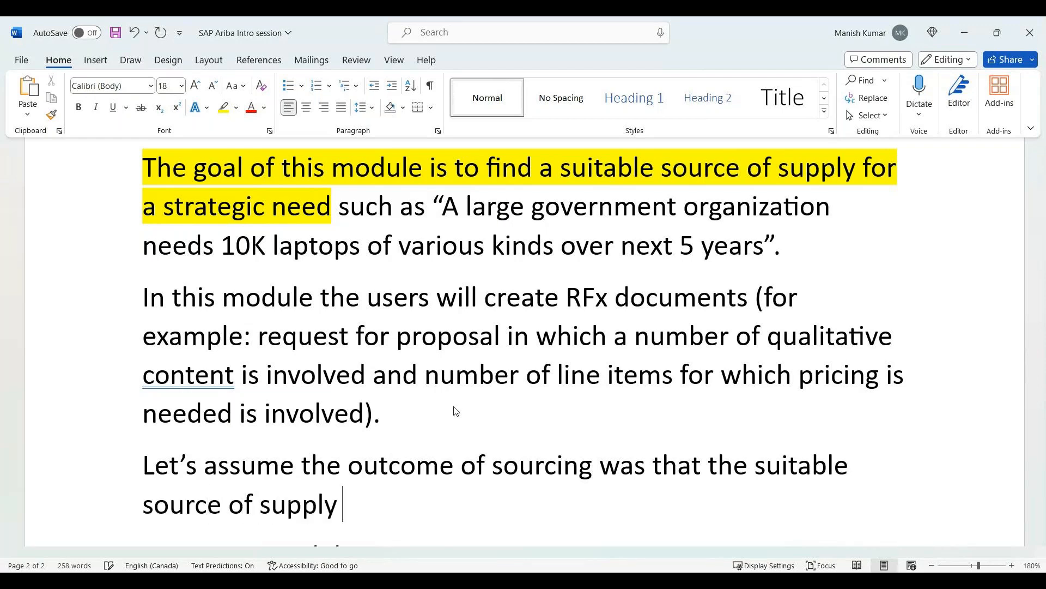
text((a vendor or a si)
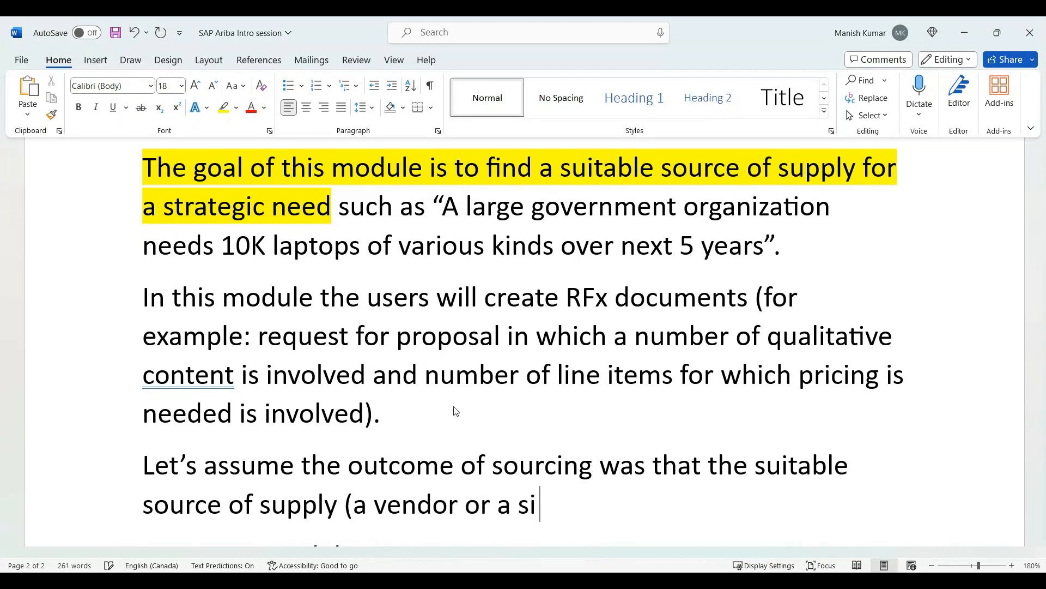
Complete the sourcing outcome sentence with "(a vendor or a supplier) is company ABC.".
key(BackSpace)
text(upplier) is )
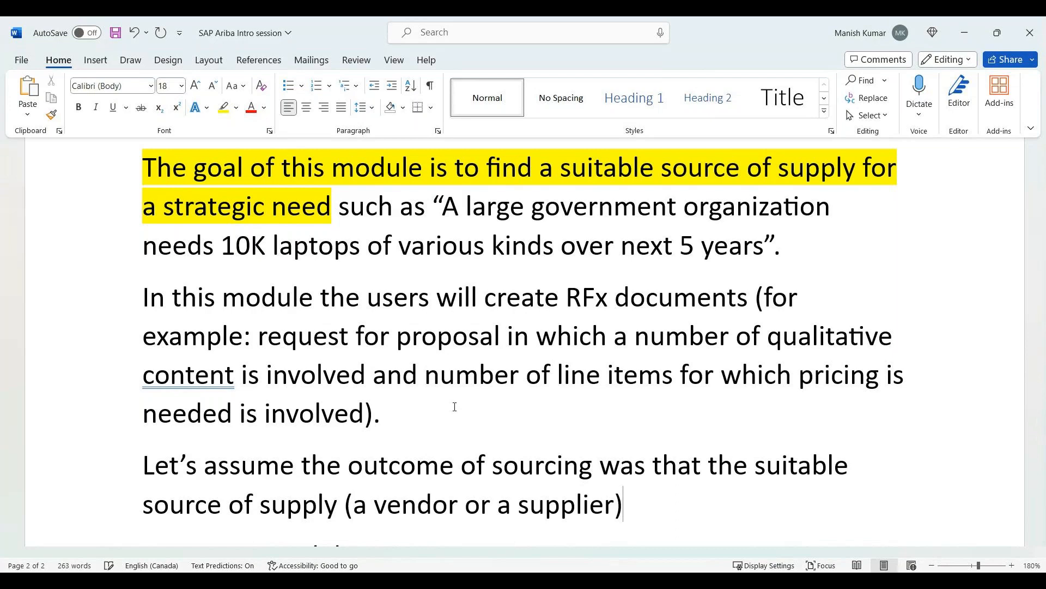
text(companc)
key(BackSpace)
text(y ABC.)
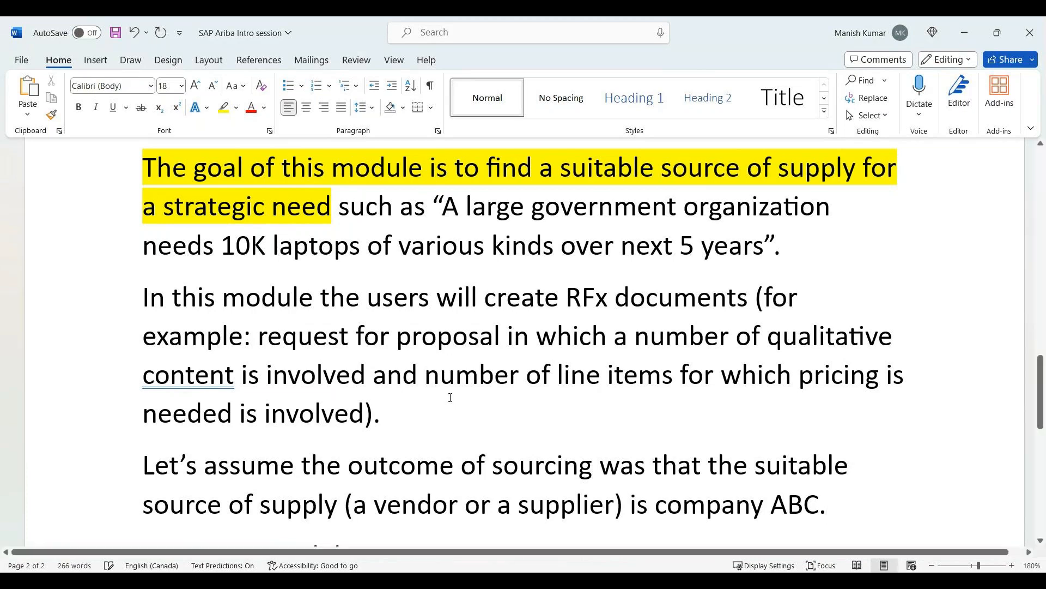
Review the sourcing module text from the highlighted goal and RFx paragraph down to the Contracts module heading.
scroll(450, 398, down, 3)
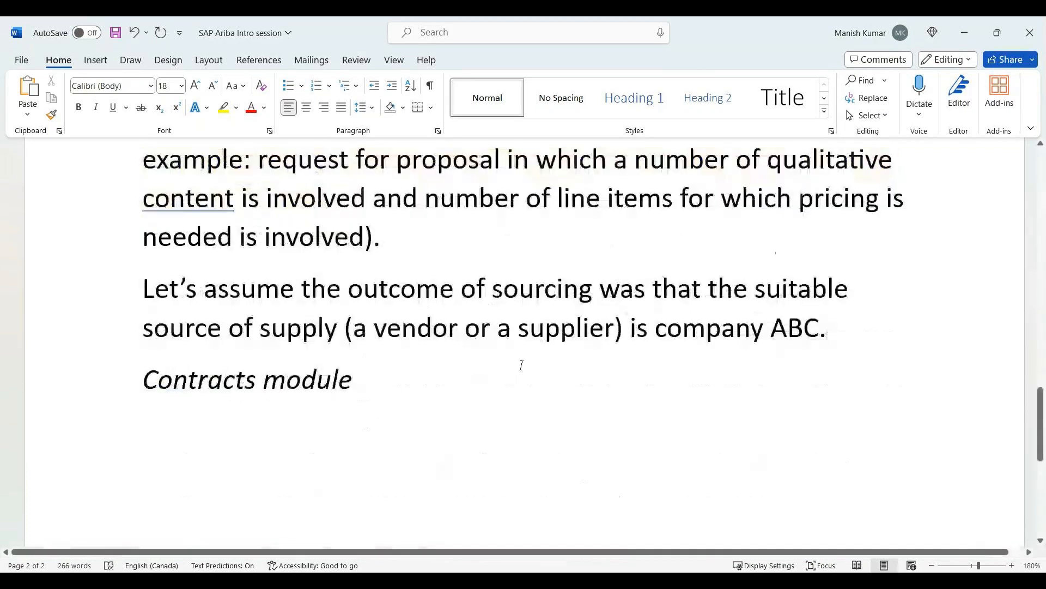
scroll(676, 375, up, 2)
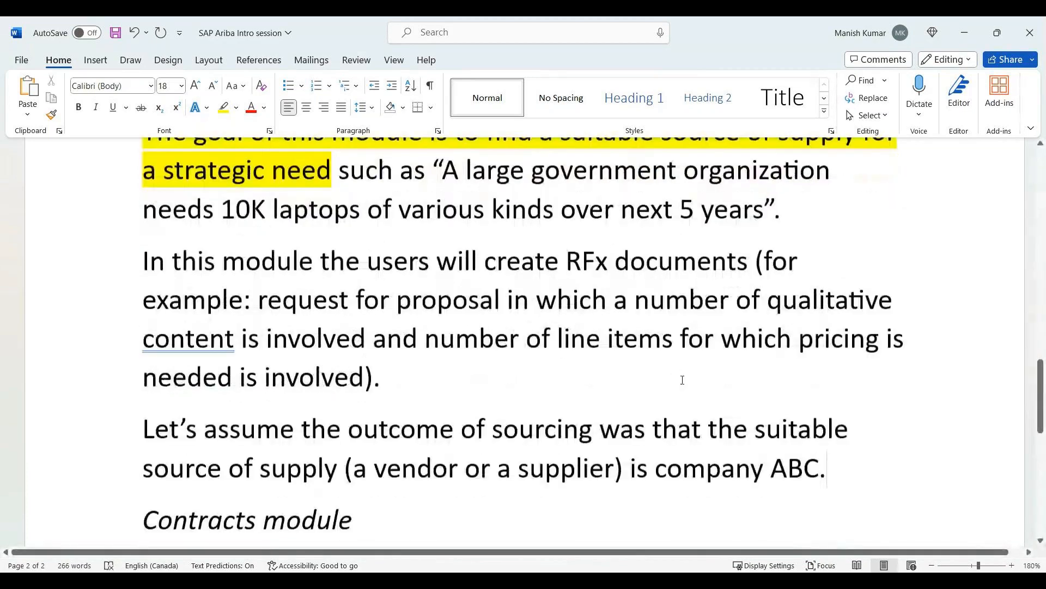
scroll(682, 380, up, 1)
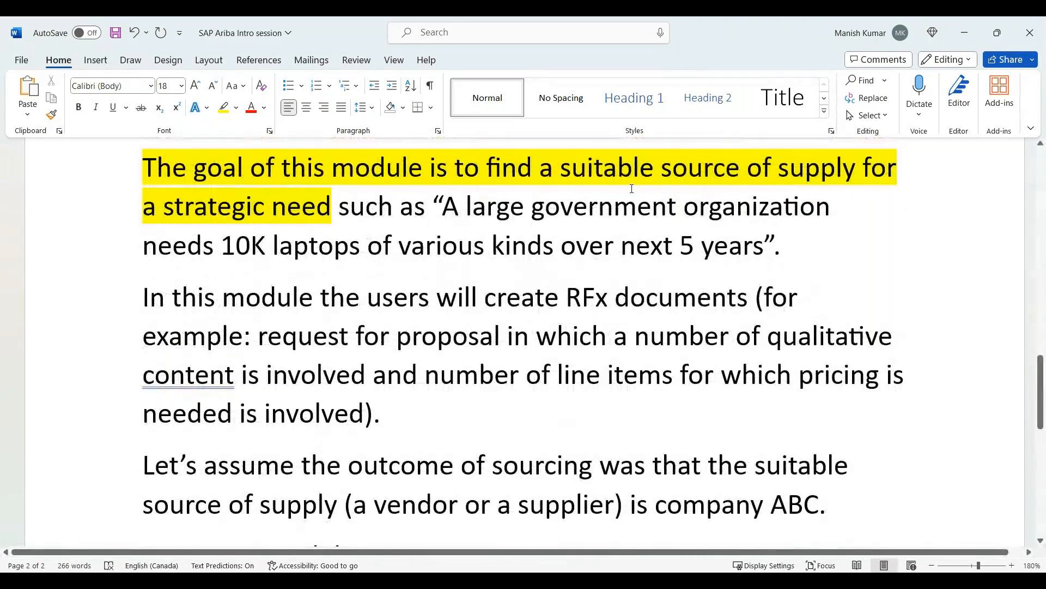
scroll(623, 238, down, 3)
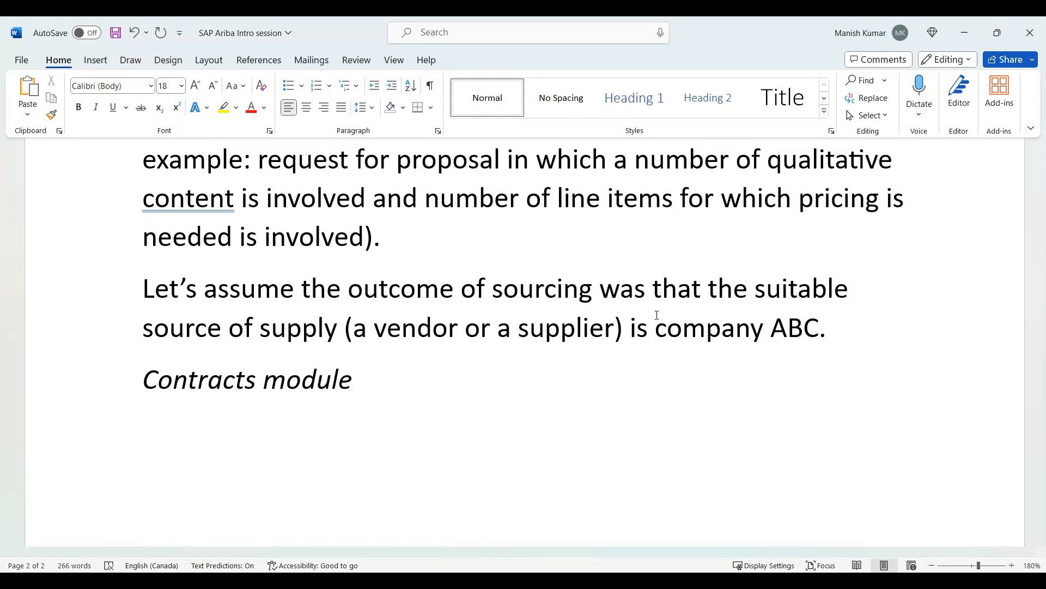
scroll(657, 315, up, 3)
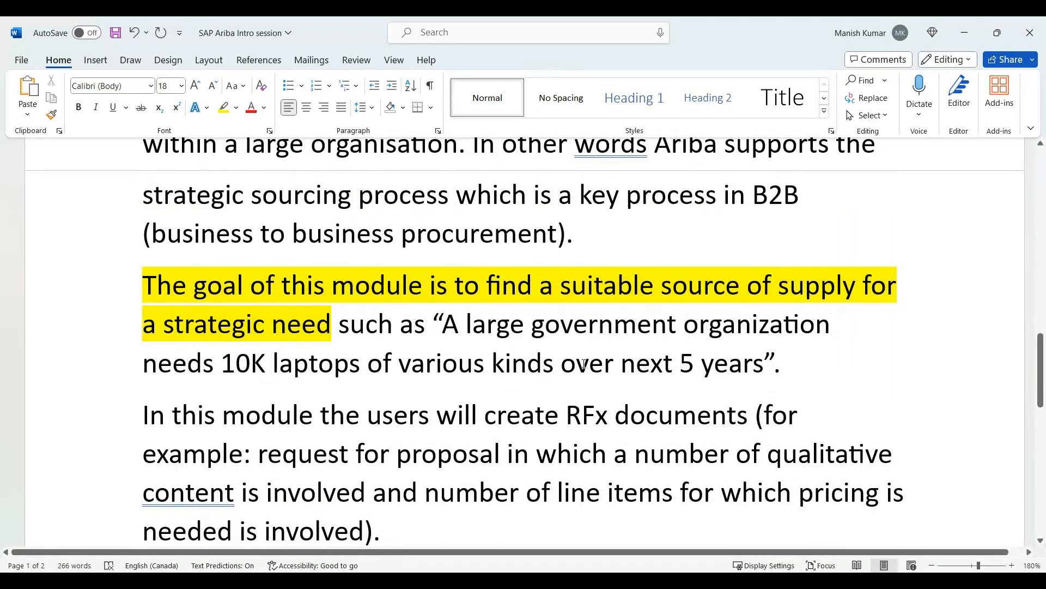
scroll(583, 364, down, 3)
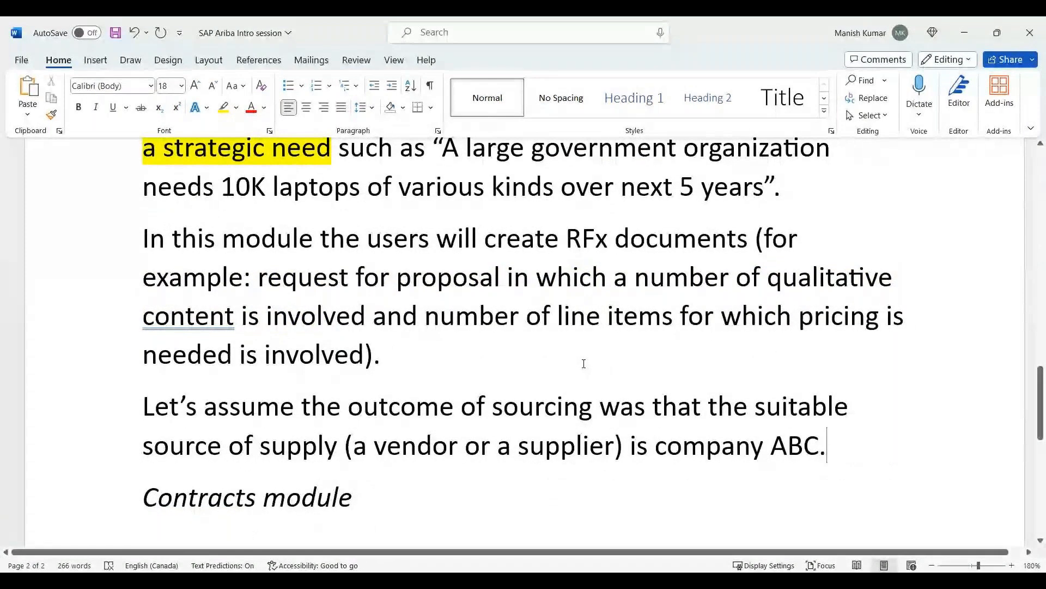
scroll(584, 363, down, 2)
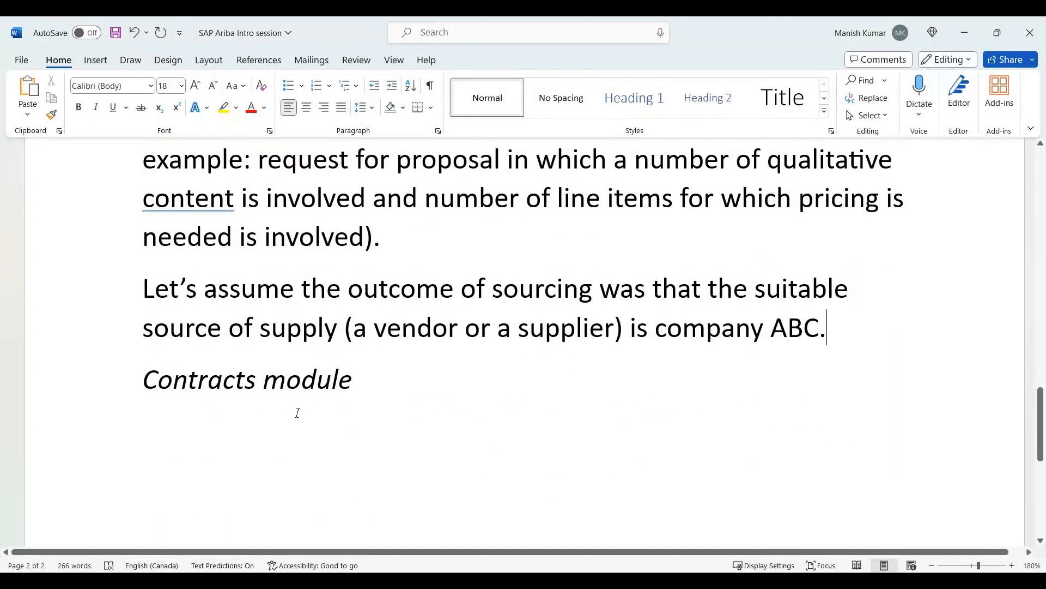
Add the non-italic line "This supports two things broadly speaking:" below the Contracts module heading.
click(256, 434)
key(ctrl+i)
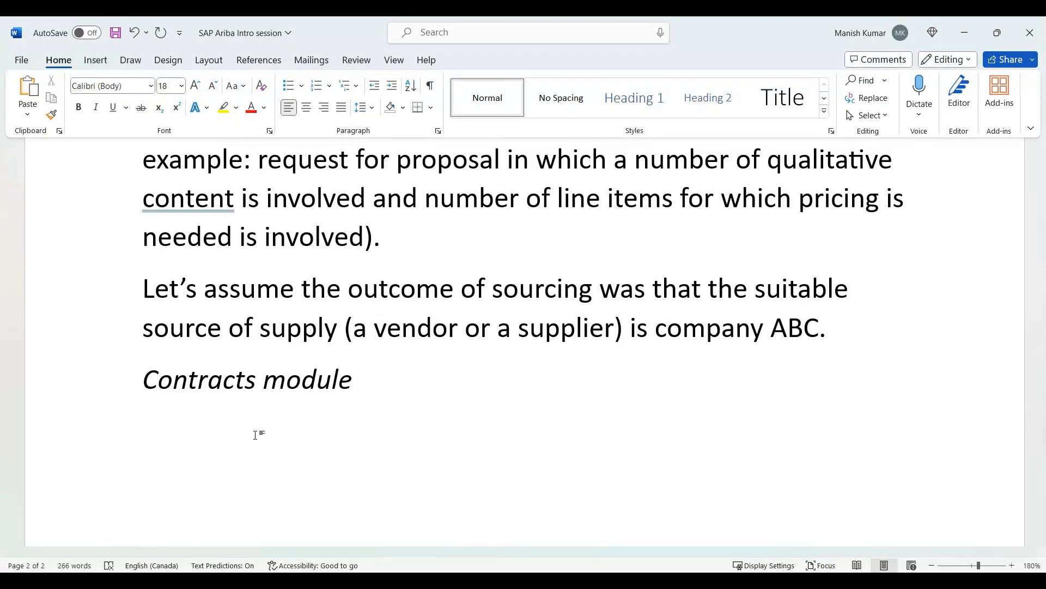
text(This support)
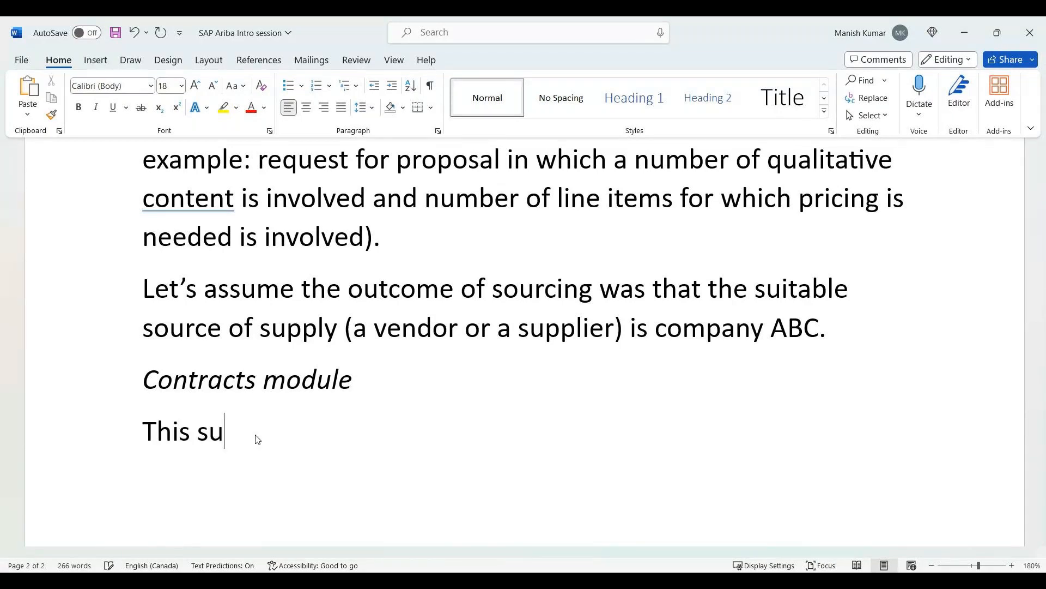
key(BackSpace)
text(rts t)
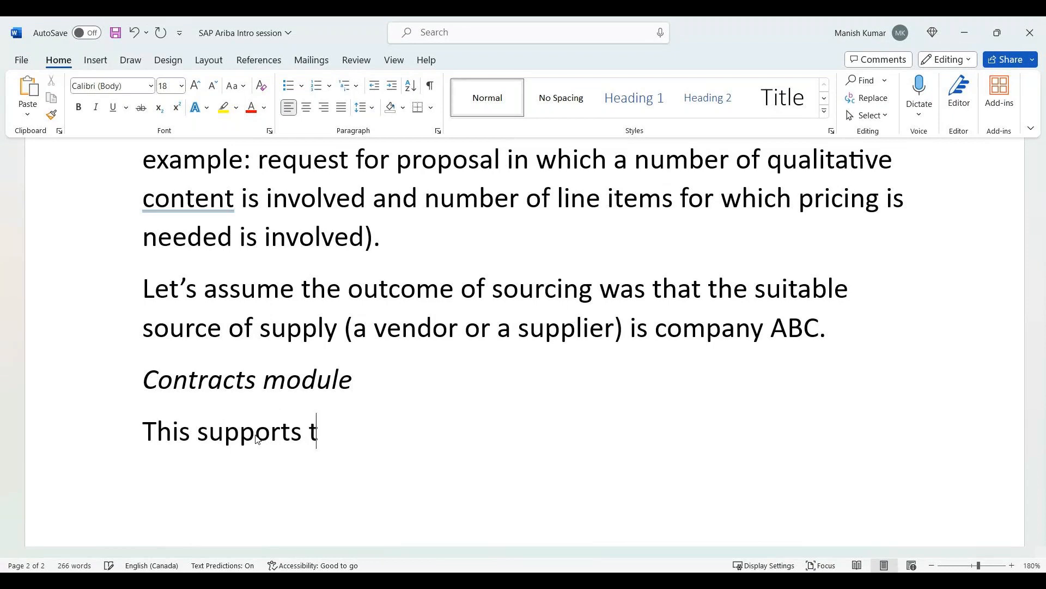
text(wo things bo)
key(BackSpace)
text(roadly speaking:)
Start a numbered list under the introductory line with the first item "Transactional contract".
key(Return)
text(1. )
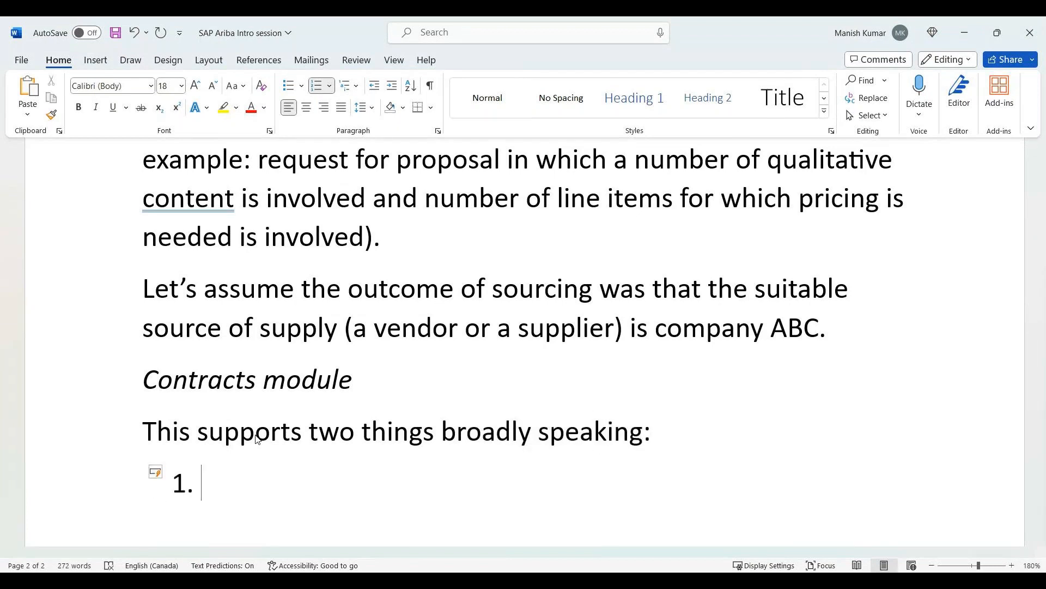
text(Trans)
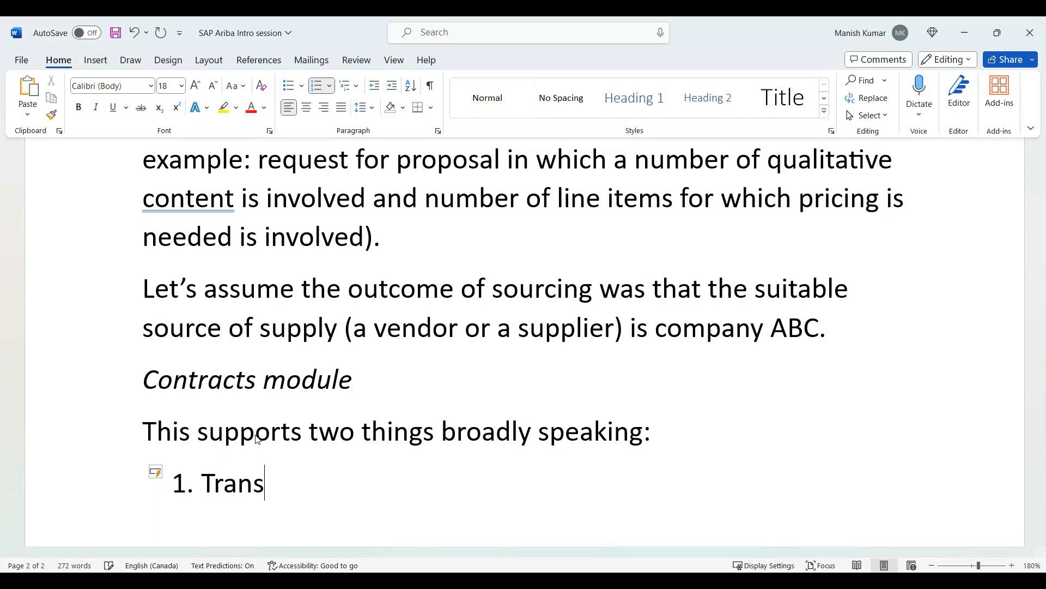
text(actop)
key(BackSpace)
key(BackSpace)
text(in)
key(Right)
key(BackSpace)
text(onal contract)
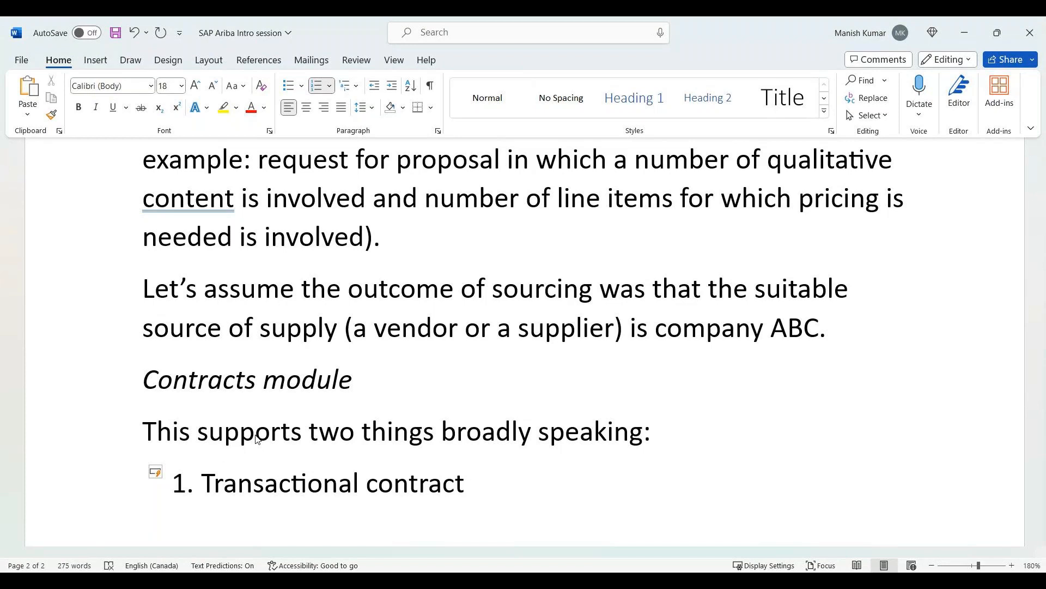
text(: this contract is us)
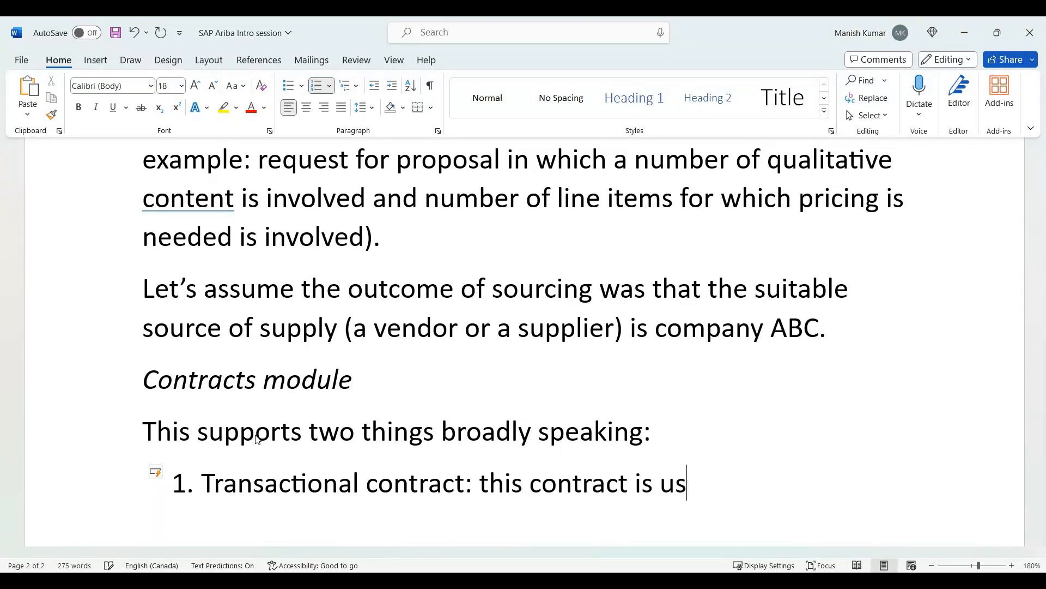
text(ed for)
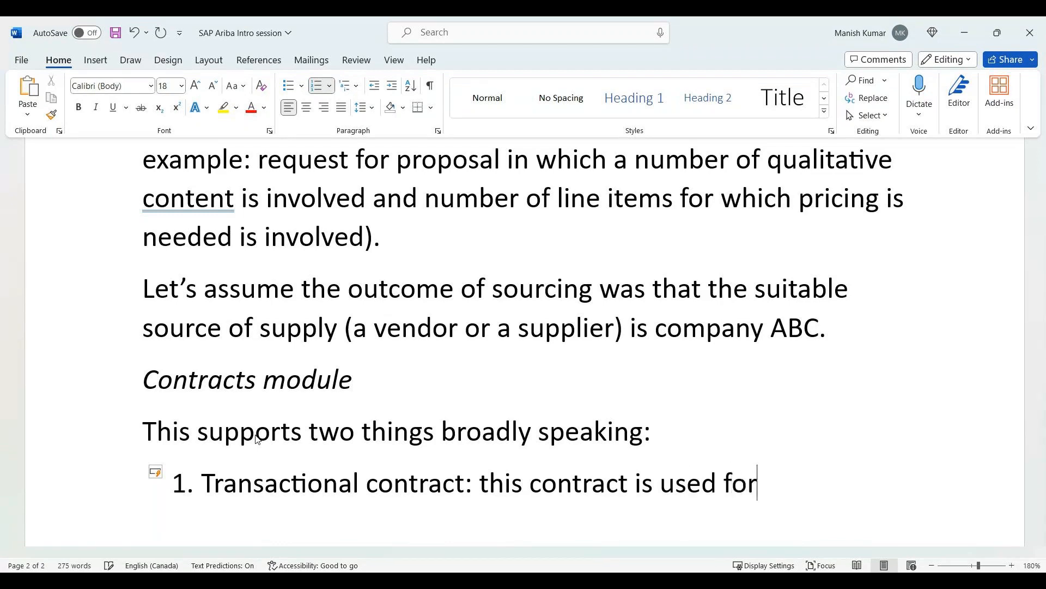
text( transactional nature)
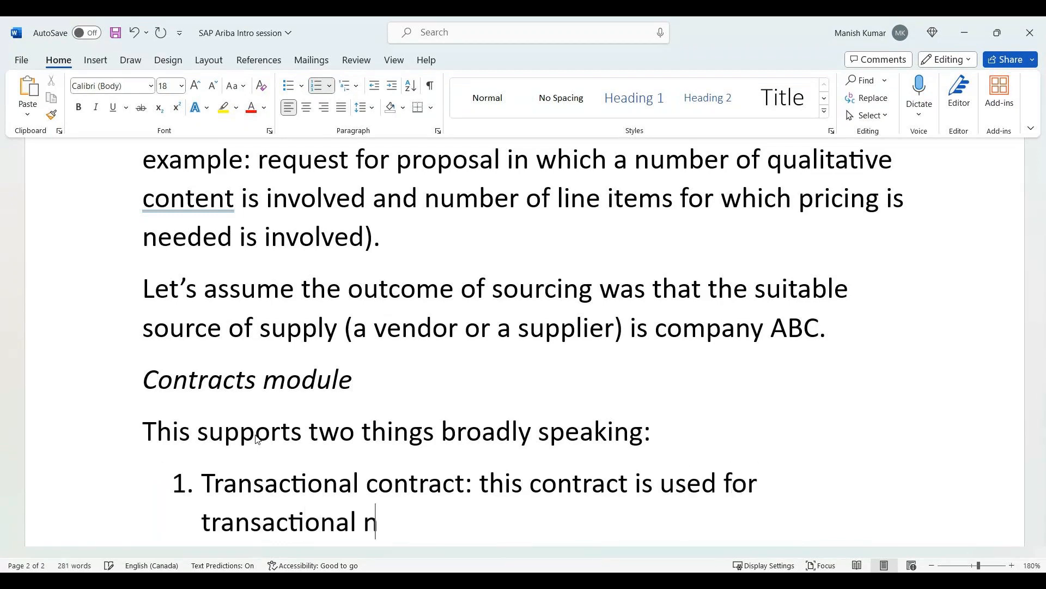
Extend the first list item with ": this contract is used for transactional purposes.".
key(BackSpace)
key(BackSpace)
key(BackSpace)
key(BackSpace)
key(BackSpace)
key(BackSpace)
text(pu)
key(BackSpace)
text(ur)
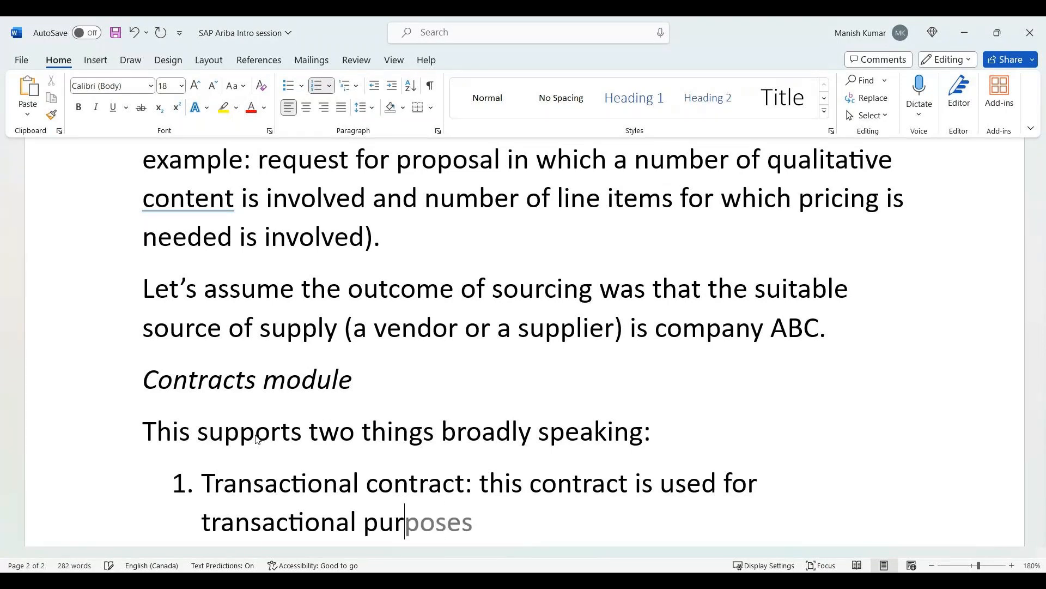
key(Tab)
text(.)
Add a second numbered item reading "Legal agreement:".
key(Return)
text(Le)
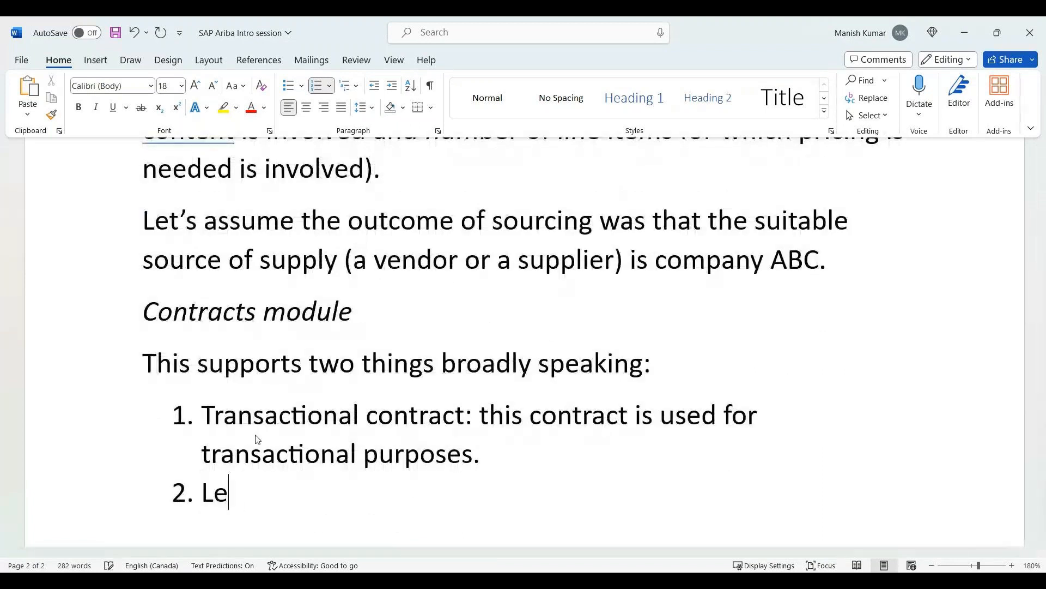
text(gal agreeemen)
key(BackSpace)
text(ent)
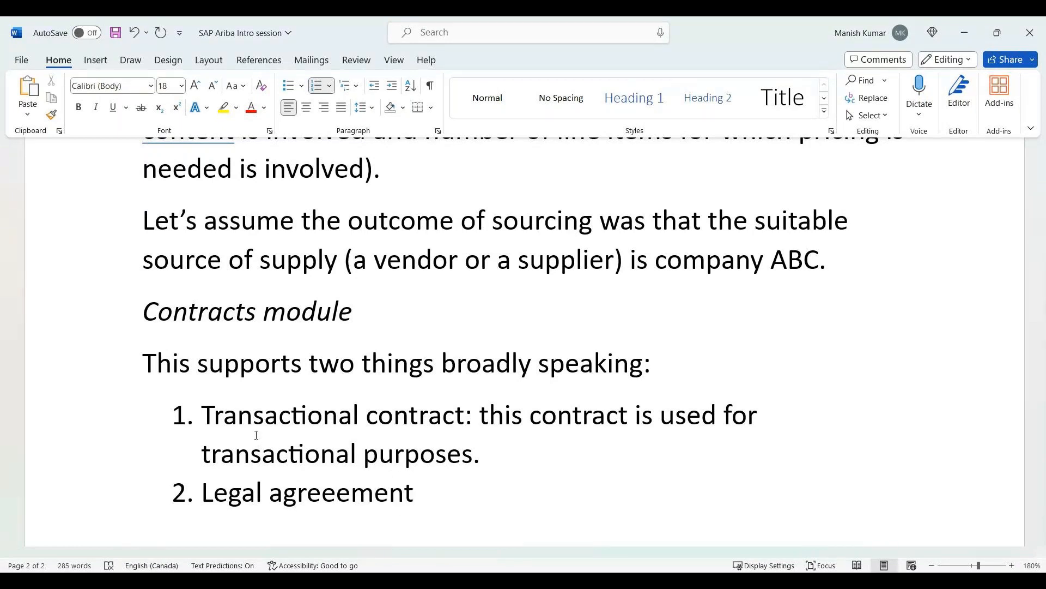
text(:)
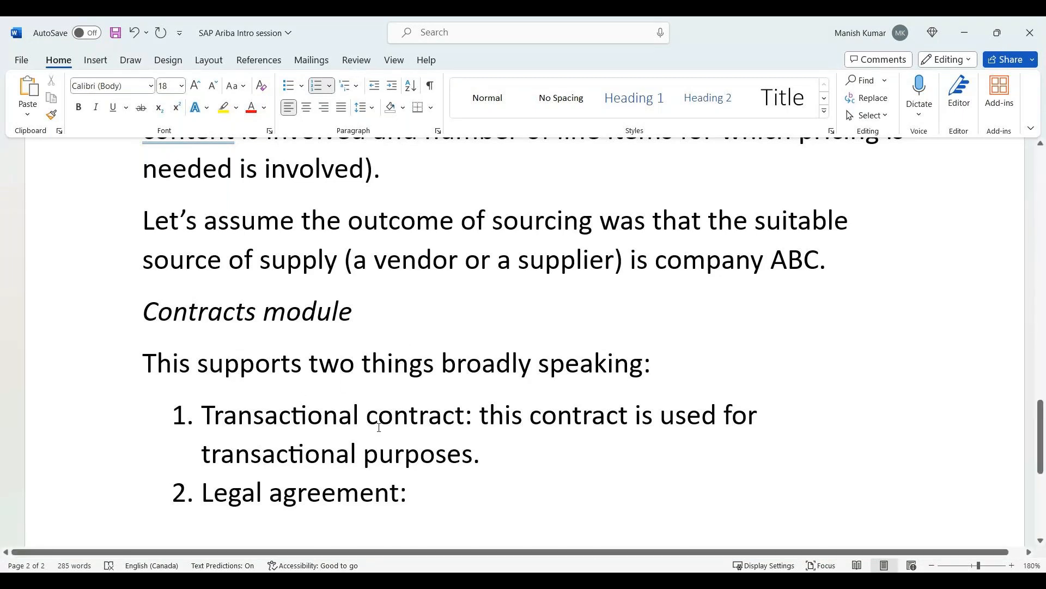
Review the two numbered contract types, selecting the Transactional contract label, both items together and the Legal agreement item.
scroll(245, 367, down, 1)
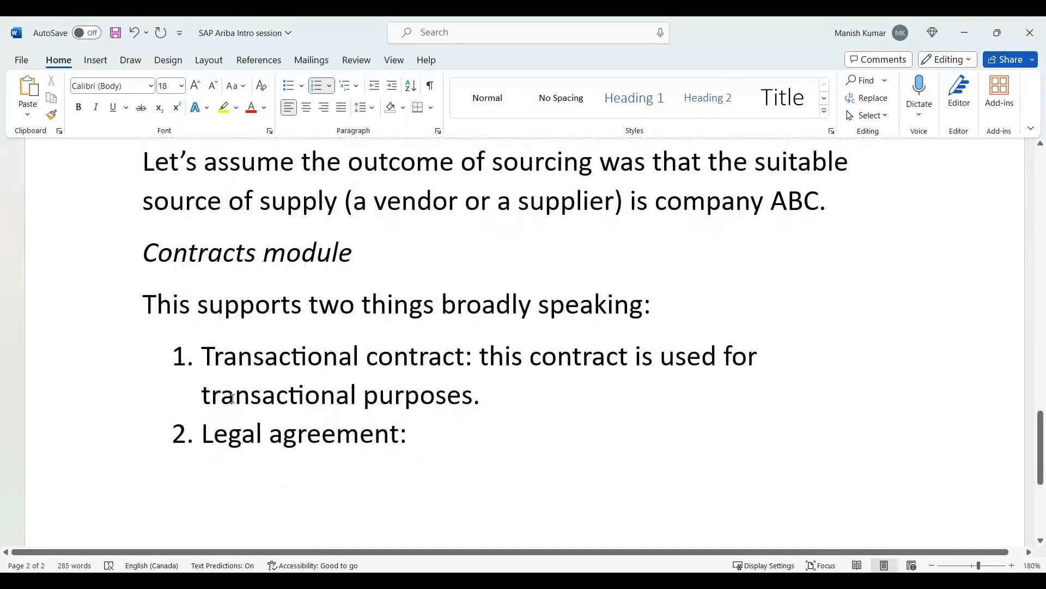
drag(215, 356, 475, 362)
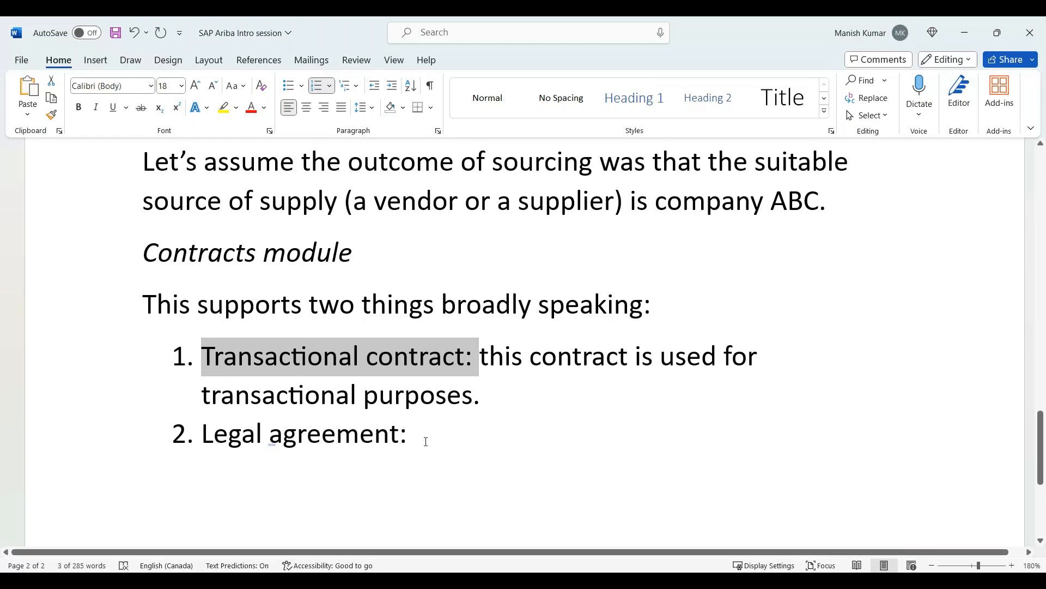
drag(426, 442, 211, 360)
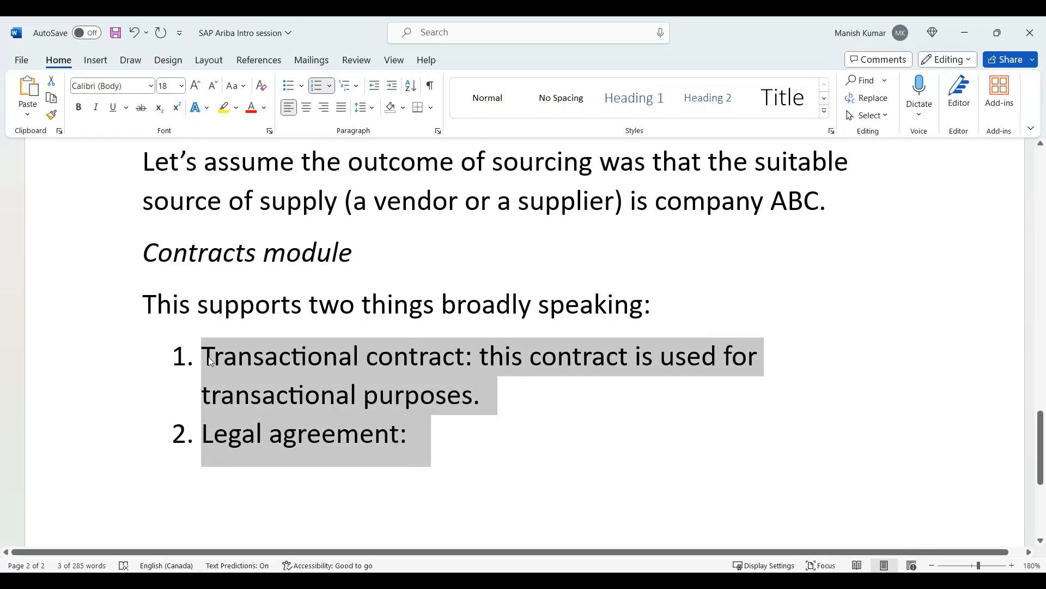
drag(451, 460, 210, 437)
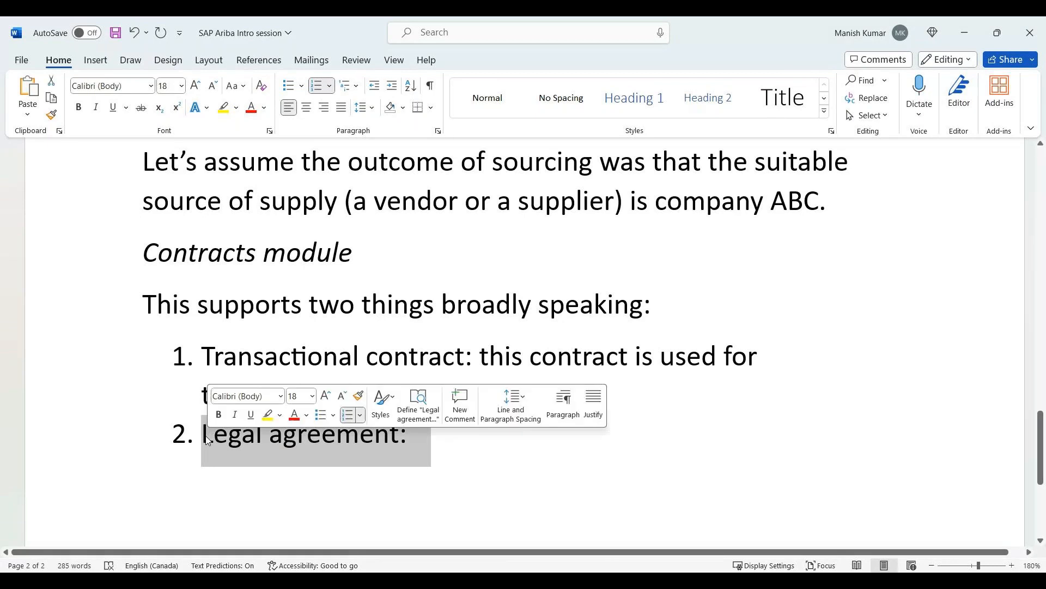
click(223, 261)
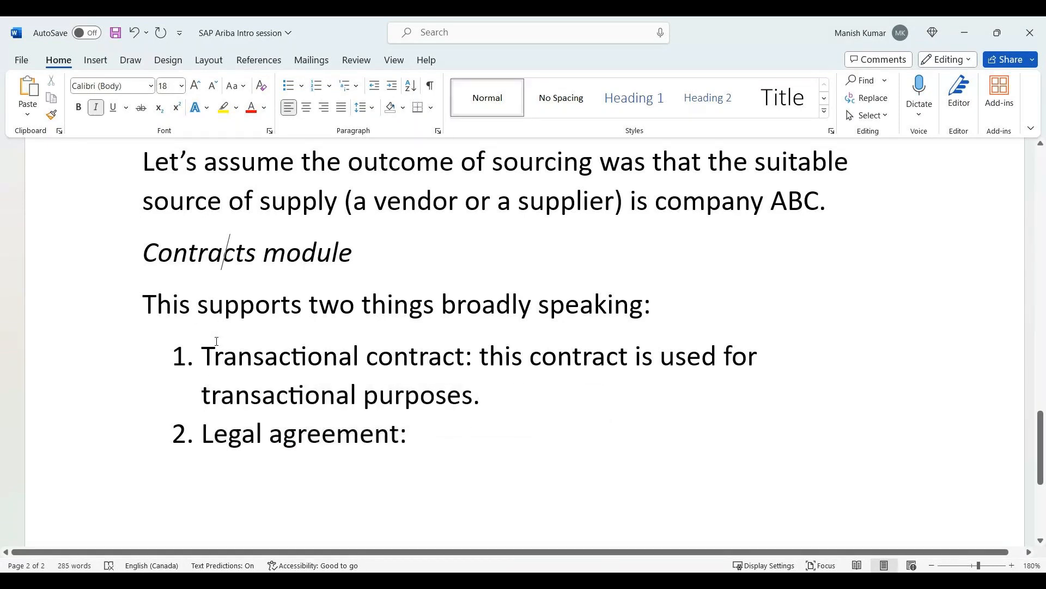
Extend the "Legal agreement:" list item with "this is a legal contract with the".
drag(208, 351, 464, 361)
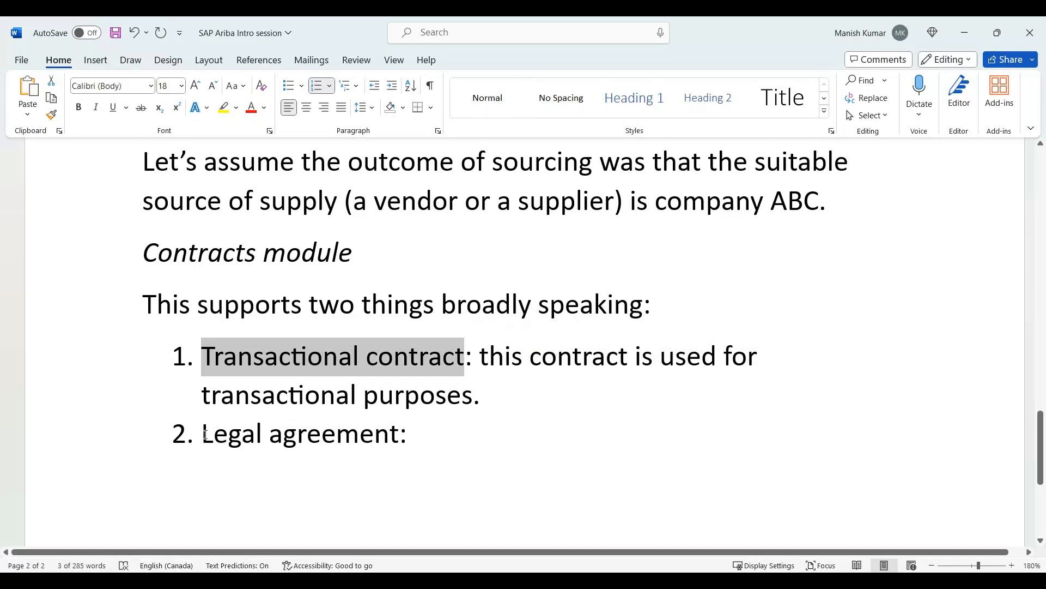
click(441, 432)
text(th)
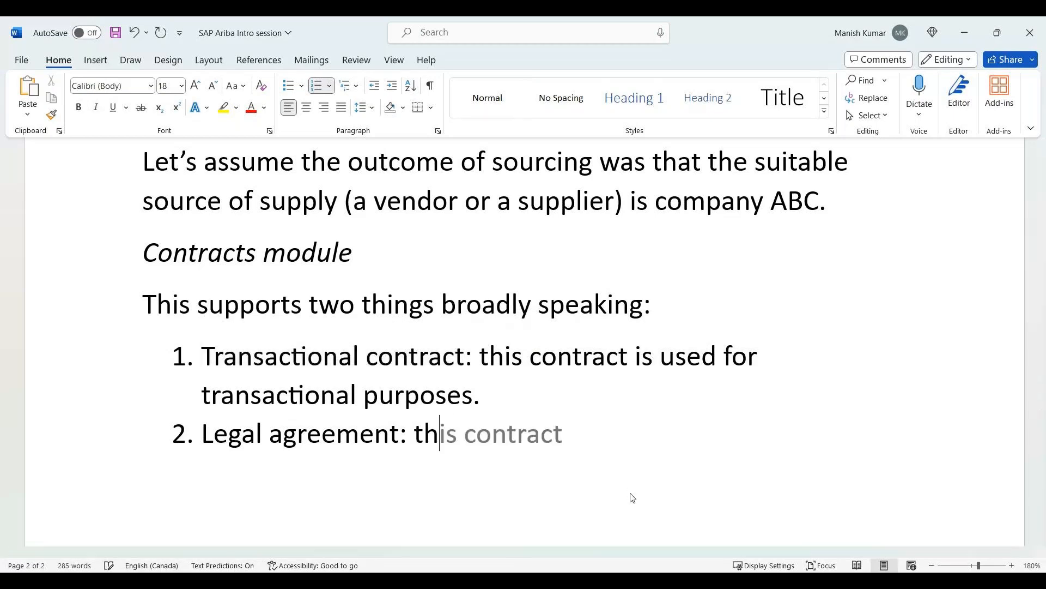
text(is is a legal co)
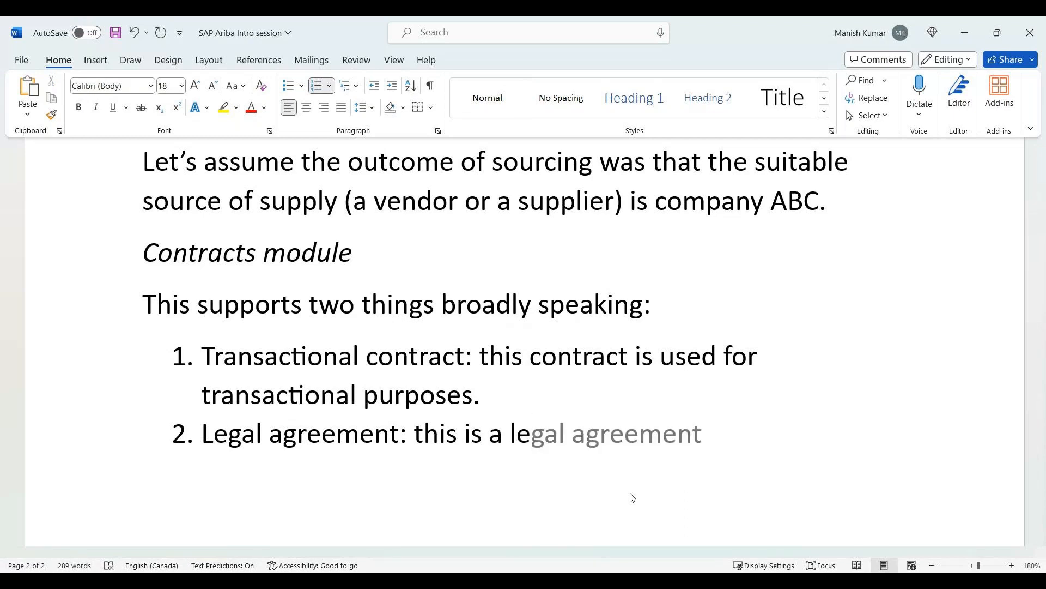
text(ntr)
key(BackSpace)
key(BackSpace)
key(BackSpace)
key(BackSpace)
text(contraCT)
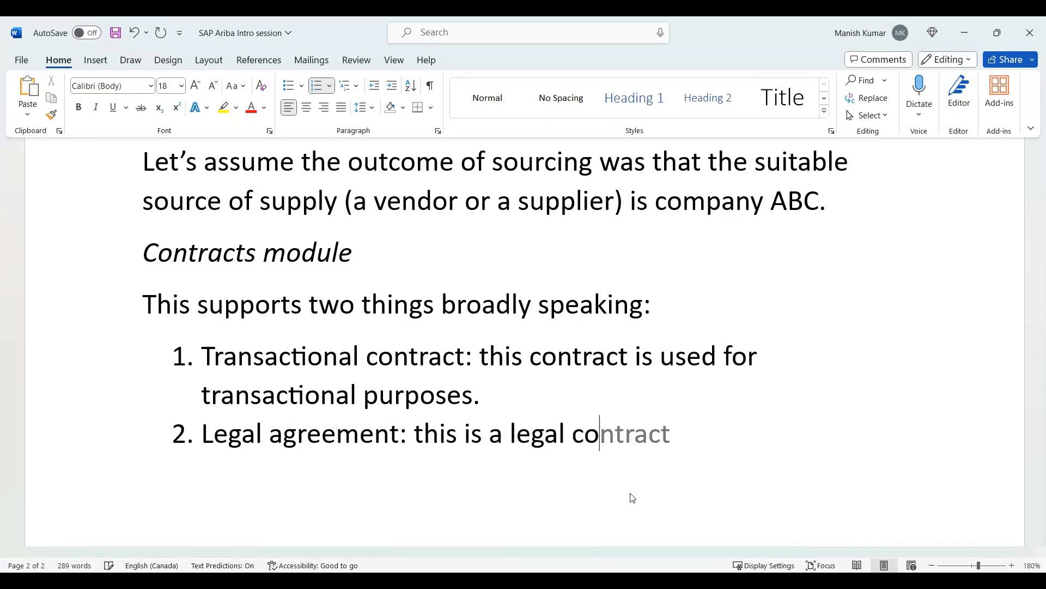
key(BackSpace)
key(BackSpace)
text(ct with the T)
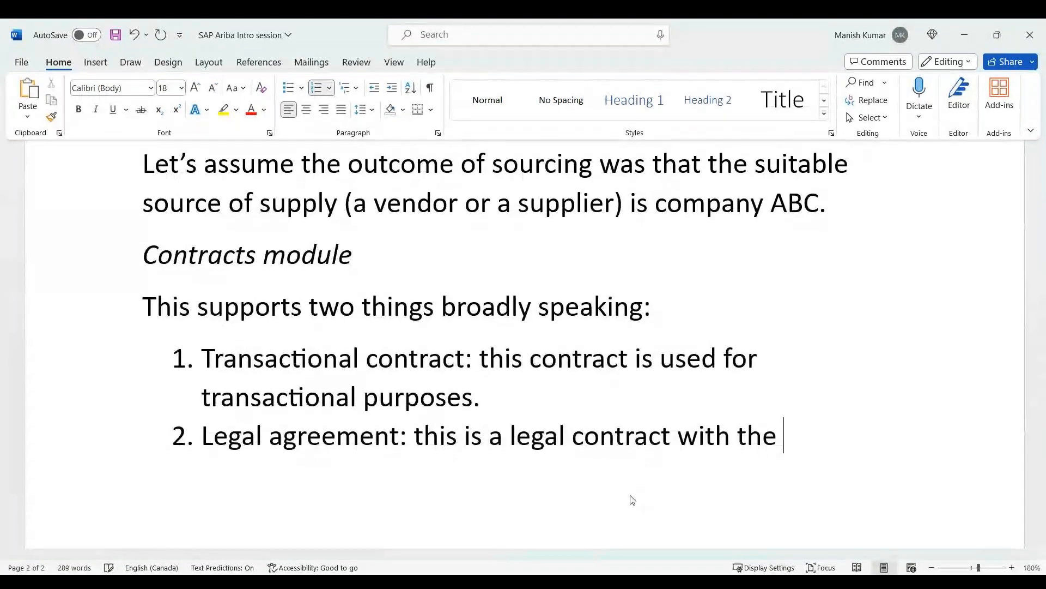
text(&Cs of the)
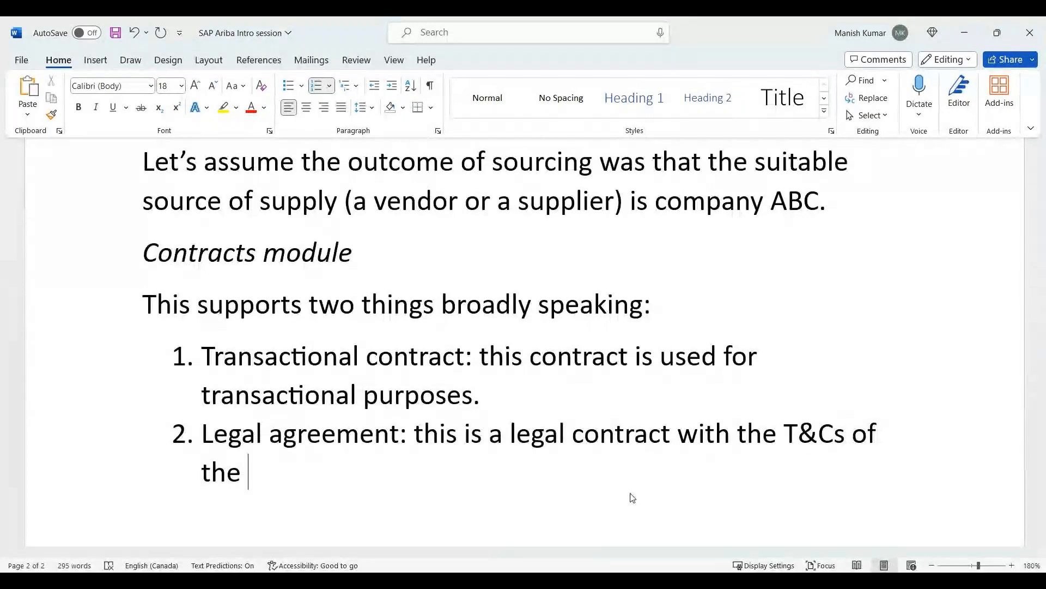
Complete the legal agreement item with "T&Cs of the buying organization and the supplier ABC." and end the numbered list.
key(BackSpace)
key(BackSpace)
text(e buy)
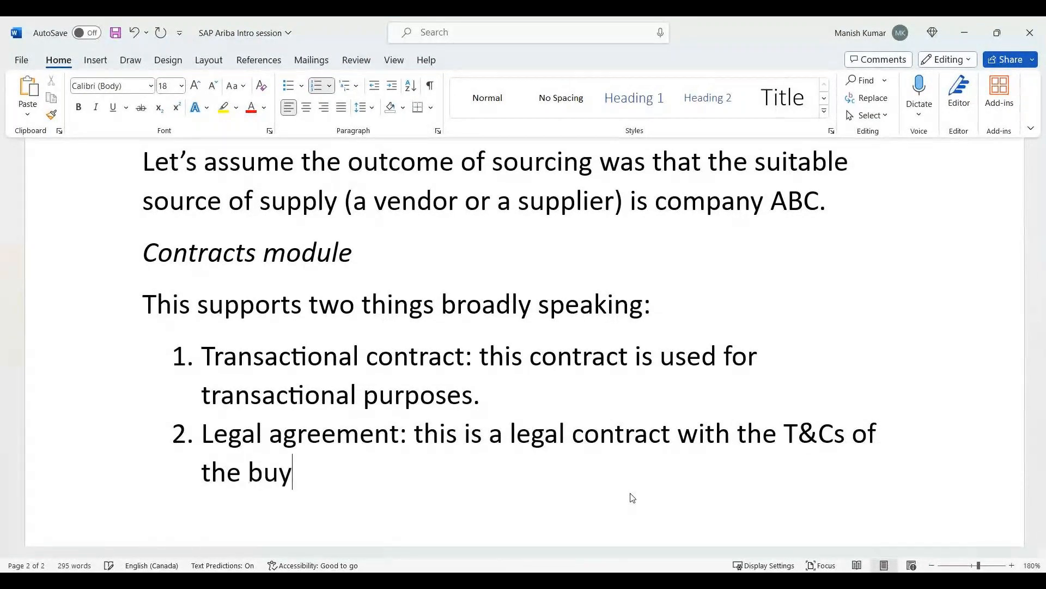
text(ing organization)
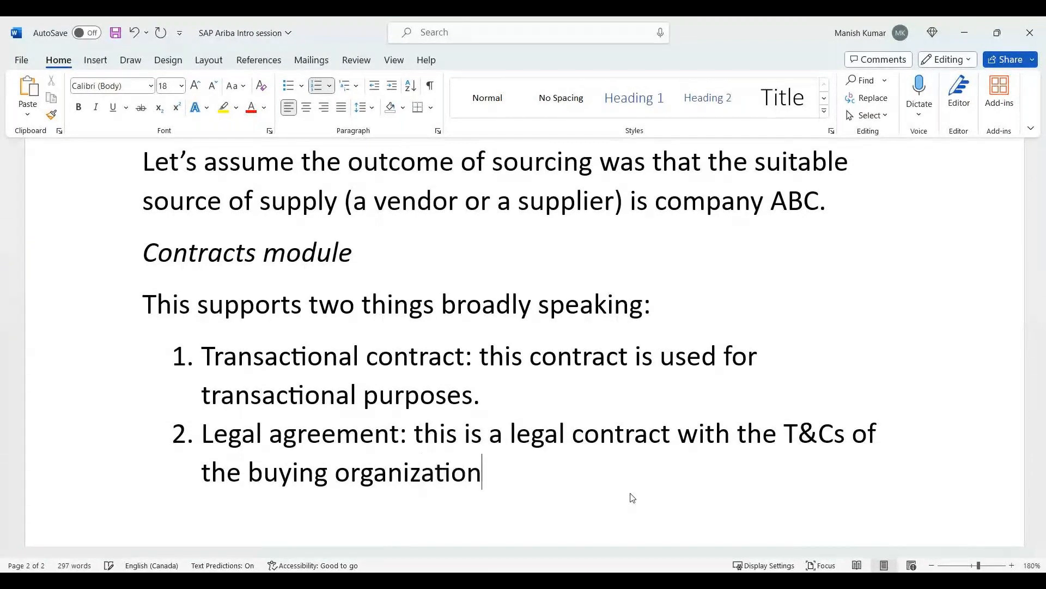
text( and the supplie)
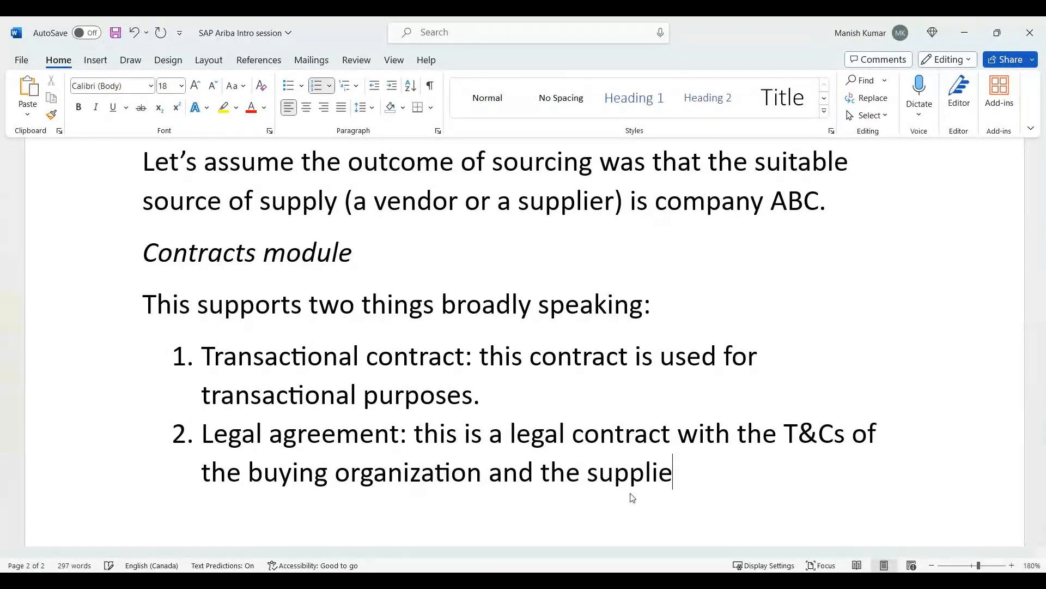
text(r ABC.)
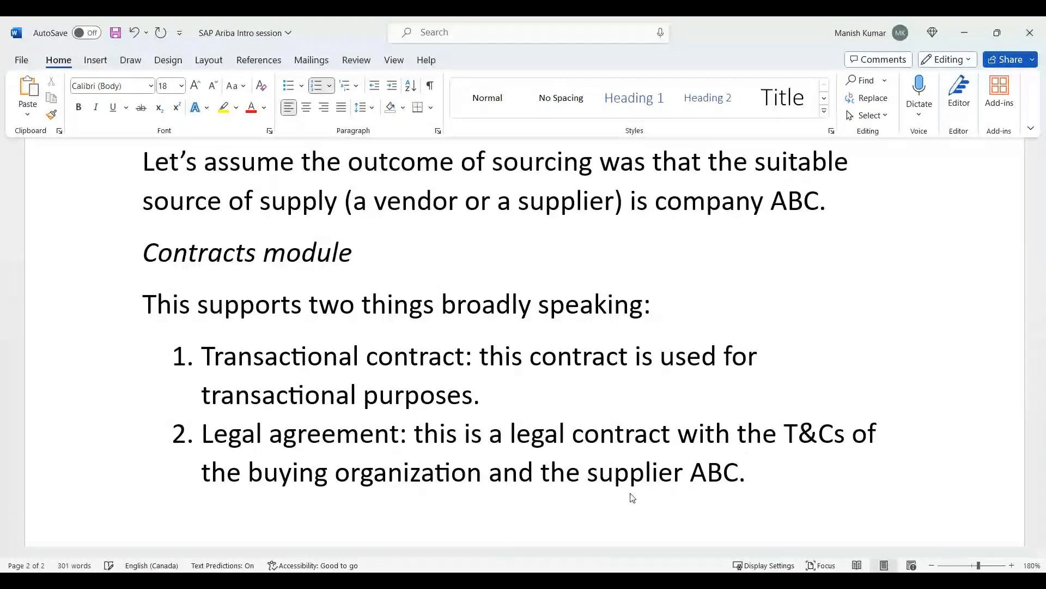
key(Return)
key(Return)
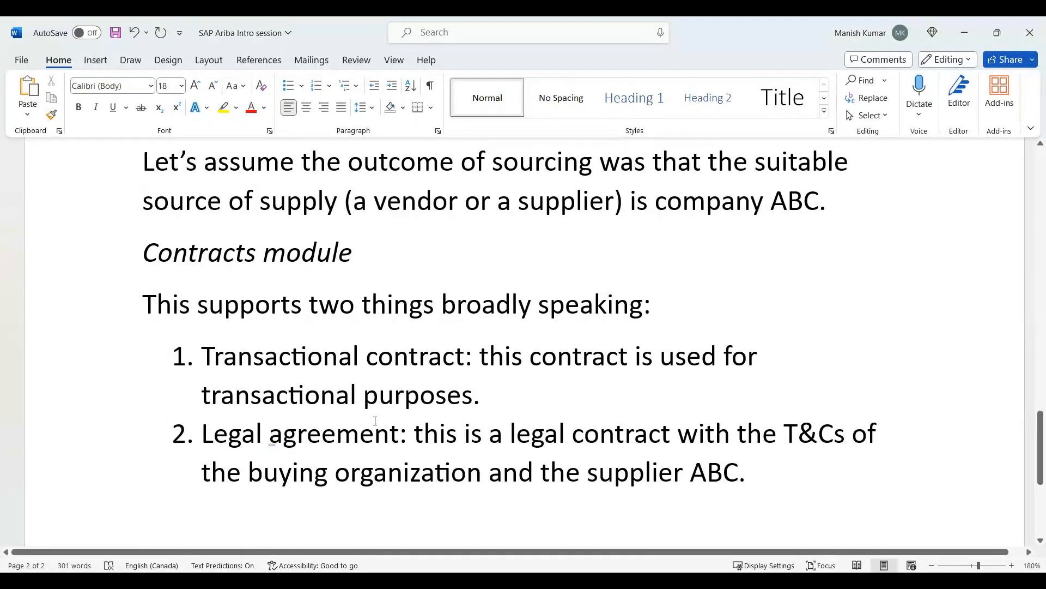
Start a new unnumbered paragraph directly after the end of the legal agreement item.
scroll(375, 421, down, 1)
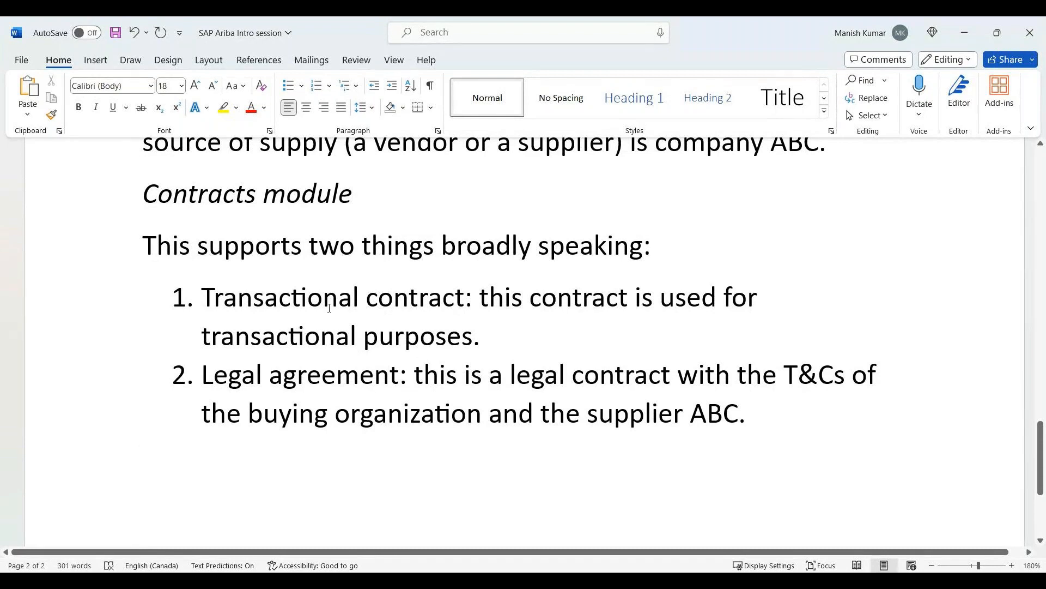
scroll(384, 372, up, 3)
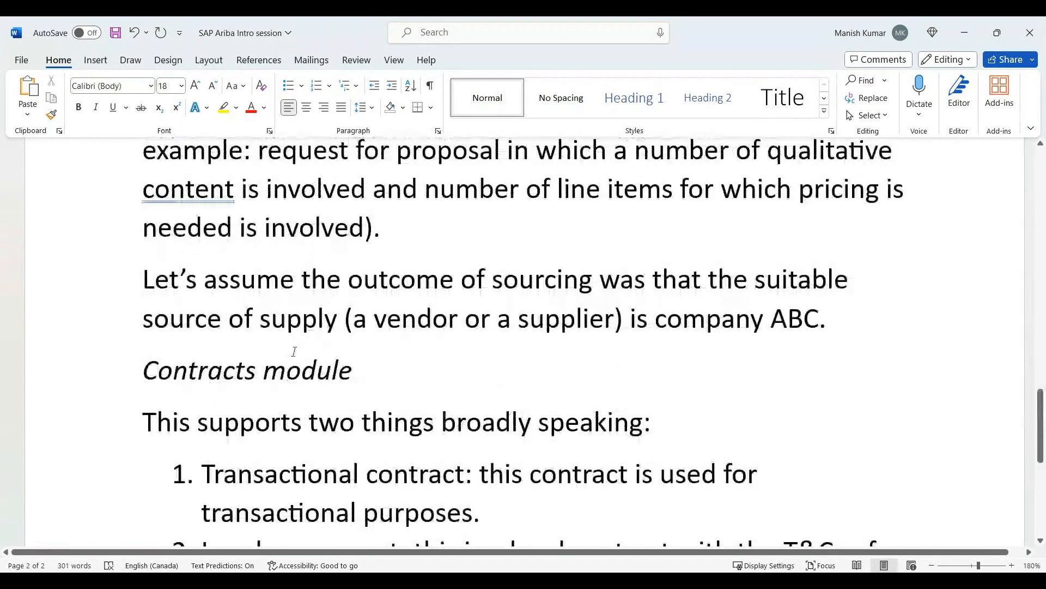
scroll(309, 370, up, 3)
scroll(310, 369, up, 2)
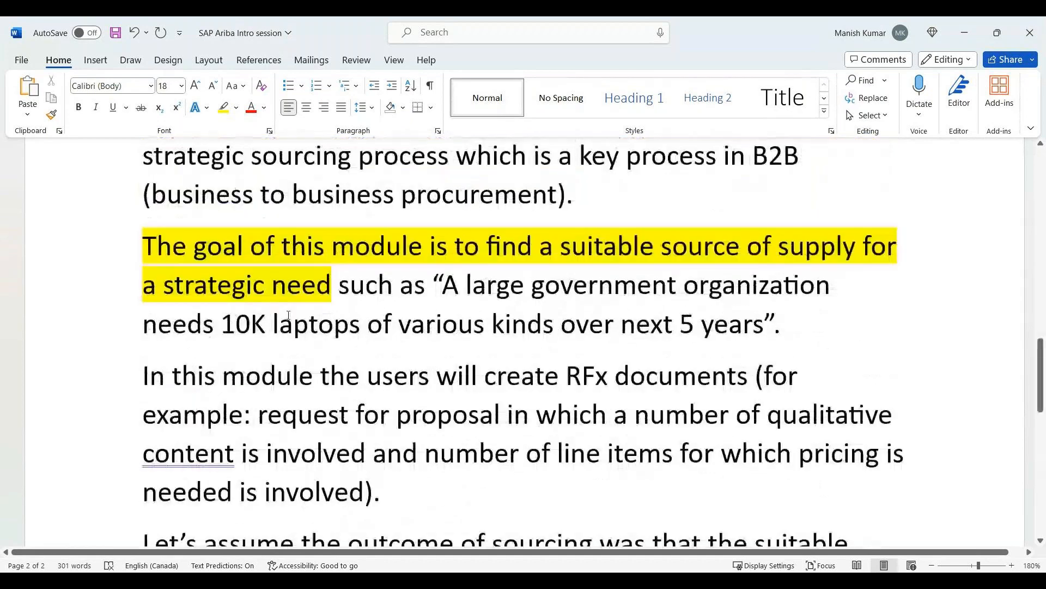
scroll(289, 315, up, 1)
scroll(289, 315, down, 10)
click(817, 251)
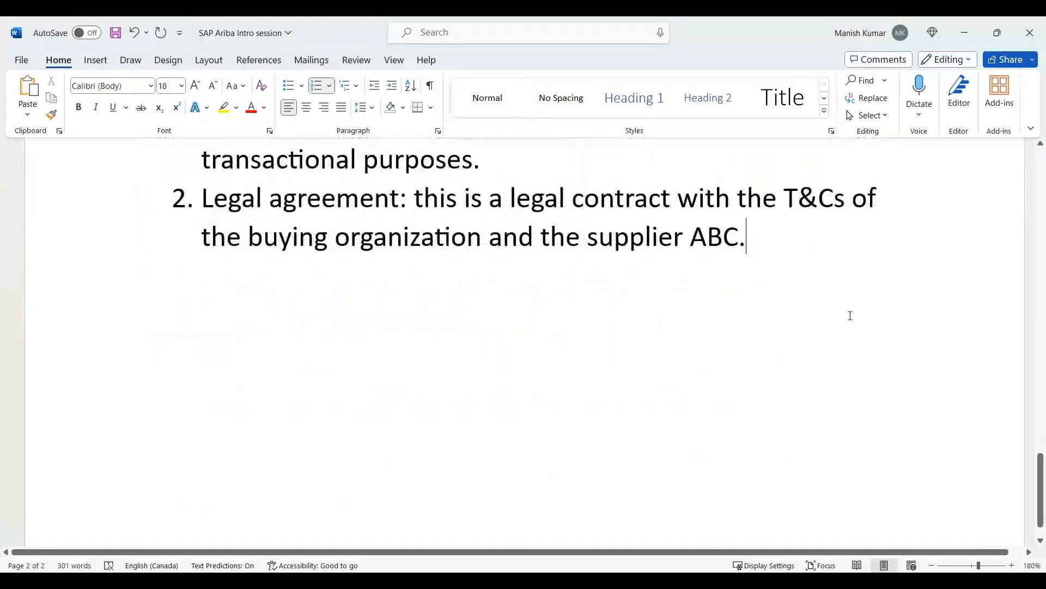
key(Return)
key(Return)
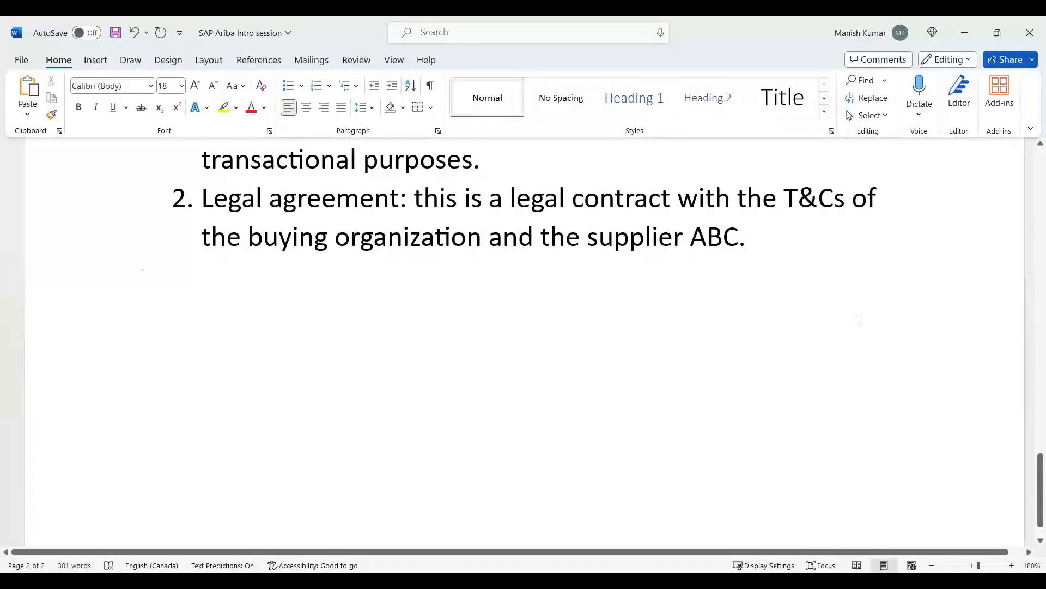
Begin the paragraph below the numbered list with "The goal of this module is to".
scroll(860, 317, up, 5)
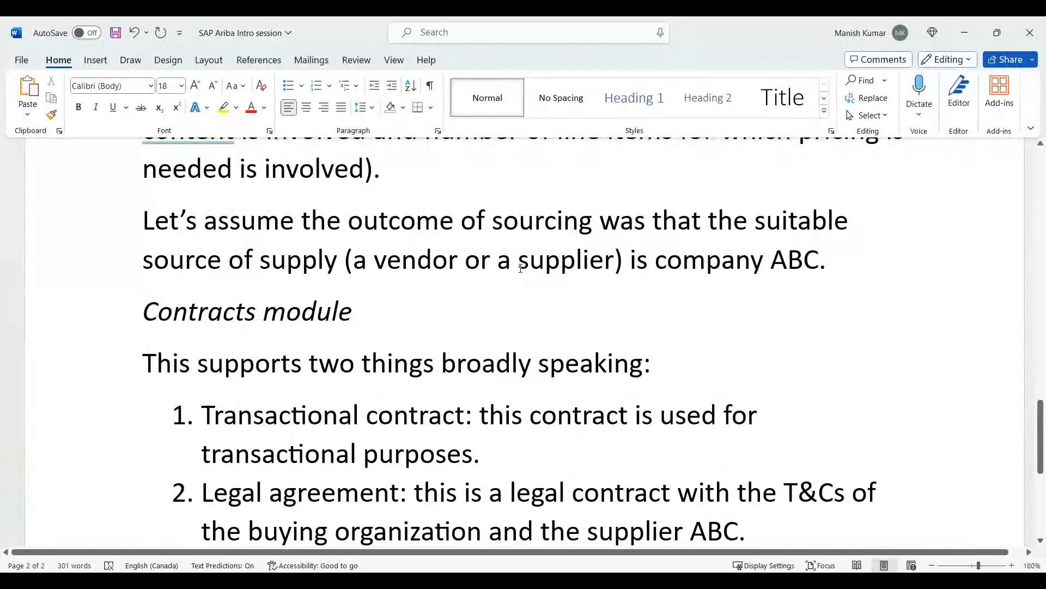
scroll(512, 276, down, 3)
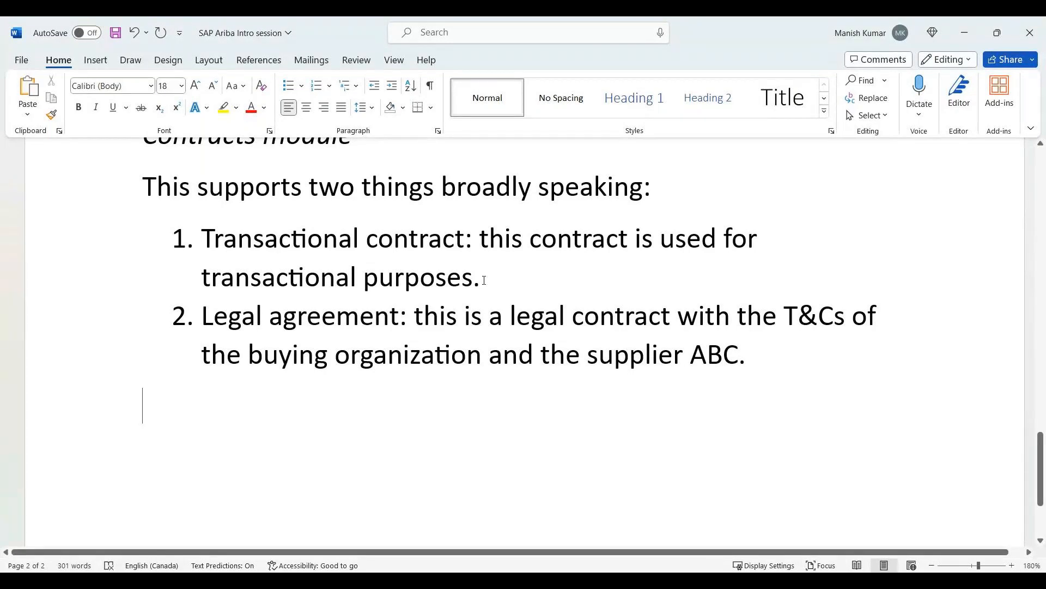
scroll(465, 299, up, 6)
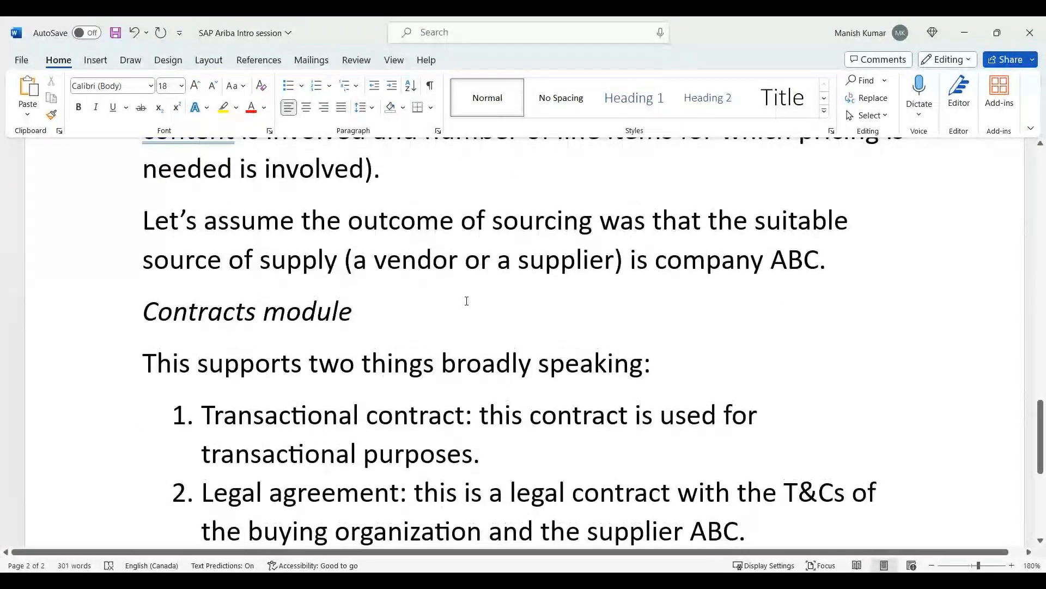
scroll(377, 232, down, 5)
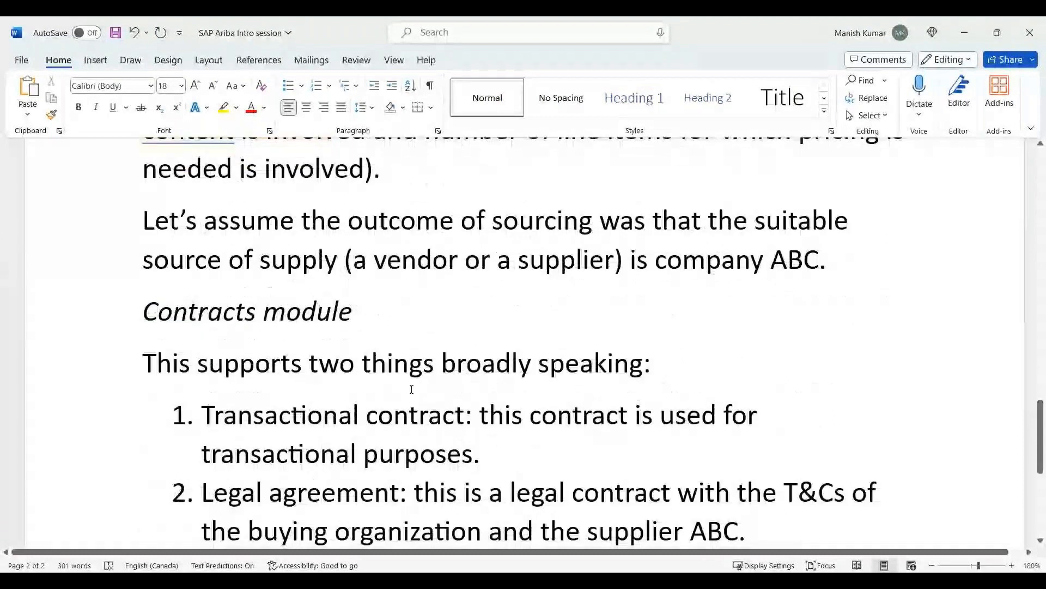
scroll(412, 389, up, 1)
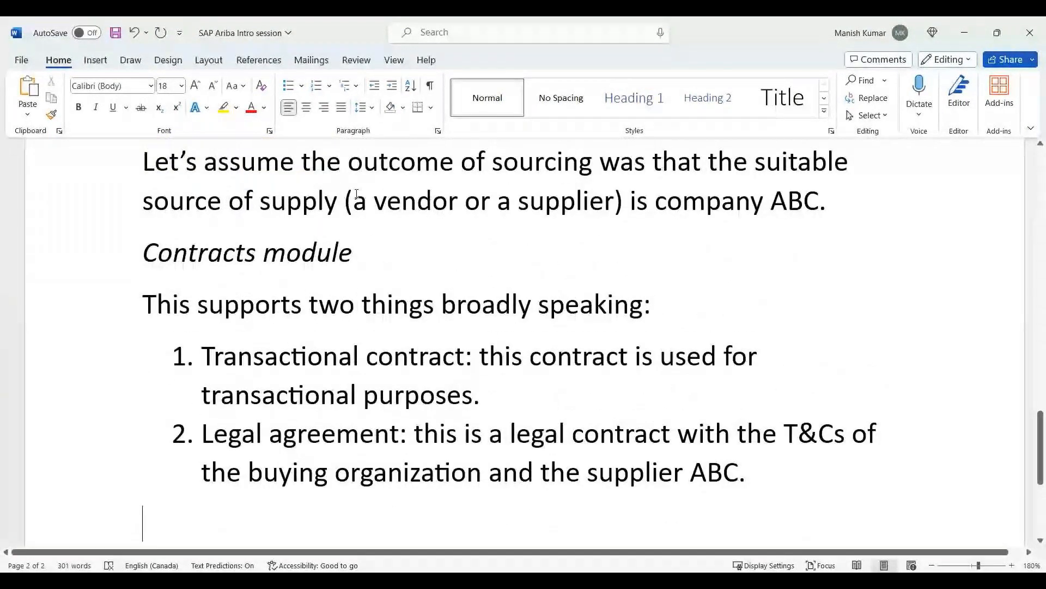
scroll(738, 376, down, 2)
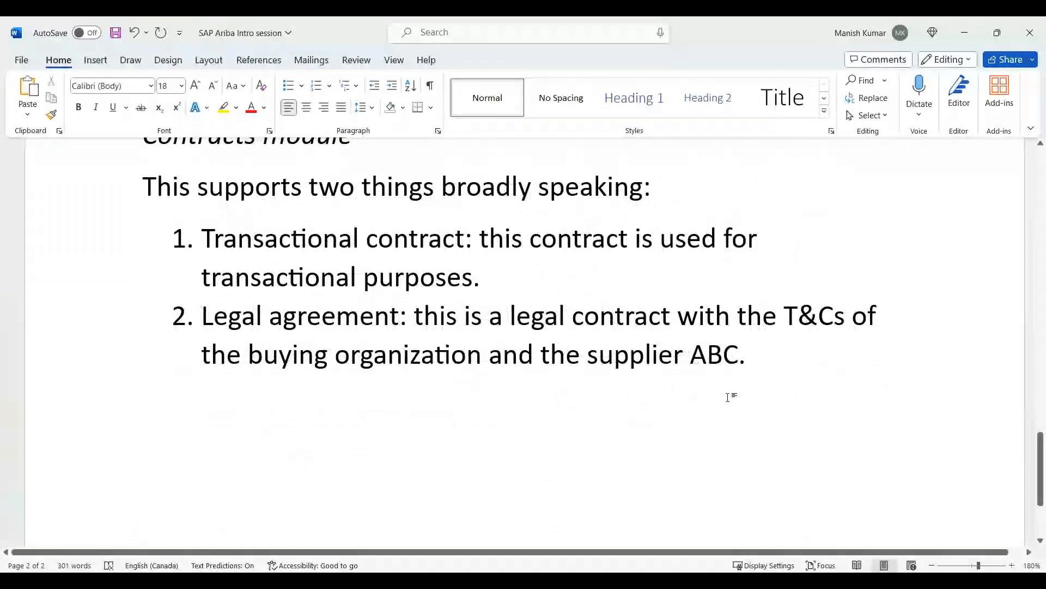
text(The goal of this m)
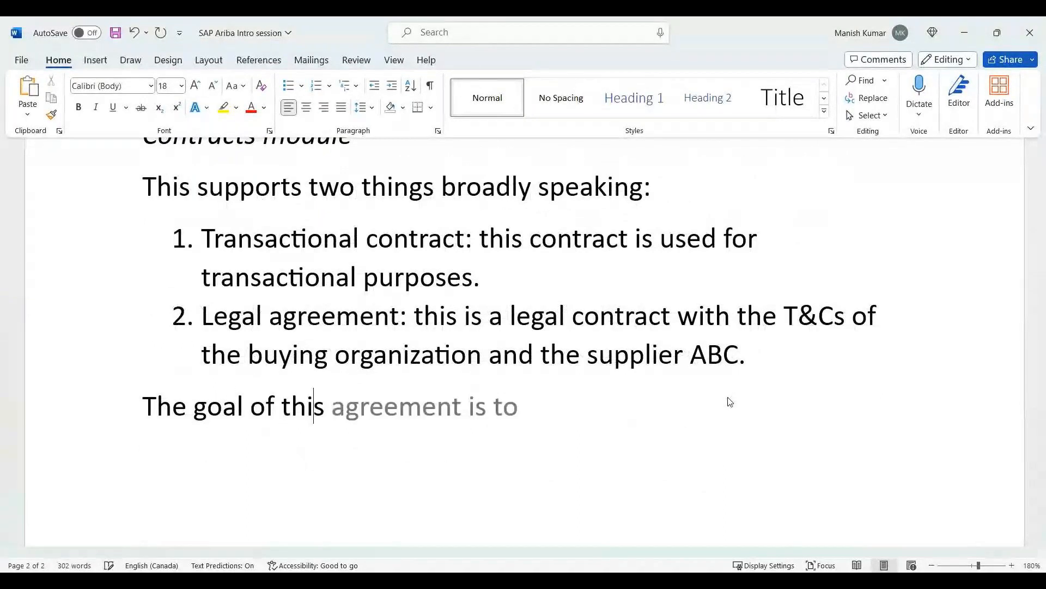
text(odule is)
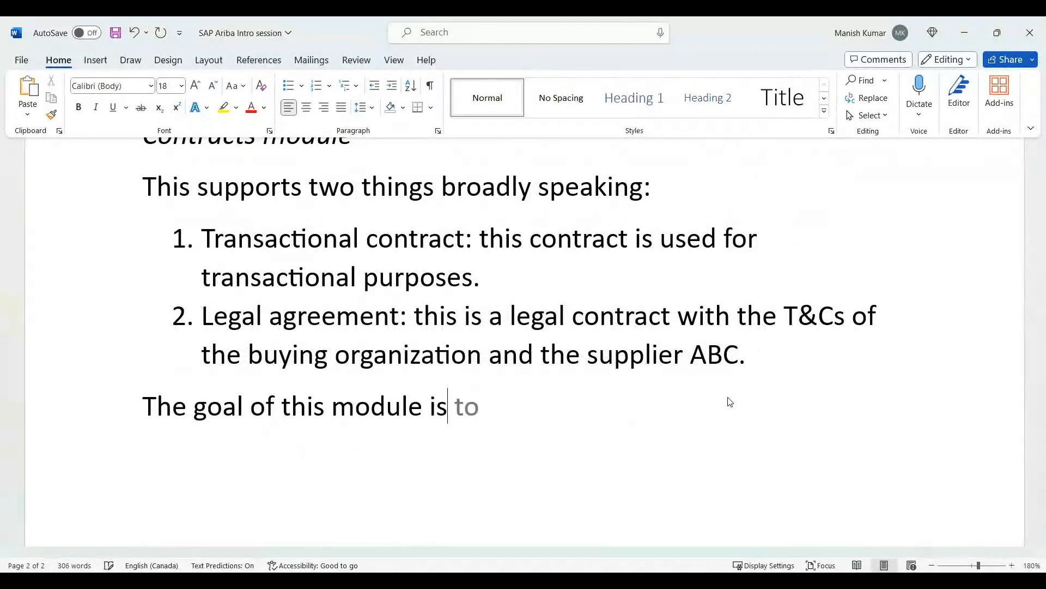
text( to finalizr)
Continue the goal sentence with "finalize a legal / binding agreement with the supplier ABC".
key(BackSpace)
key(BackSpace)
text(e a l)
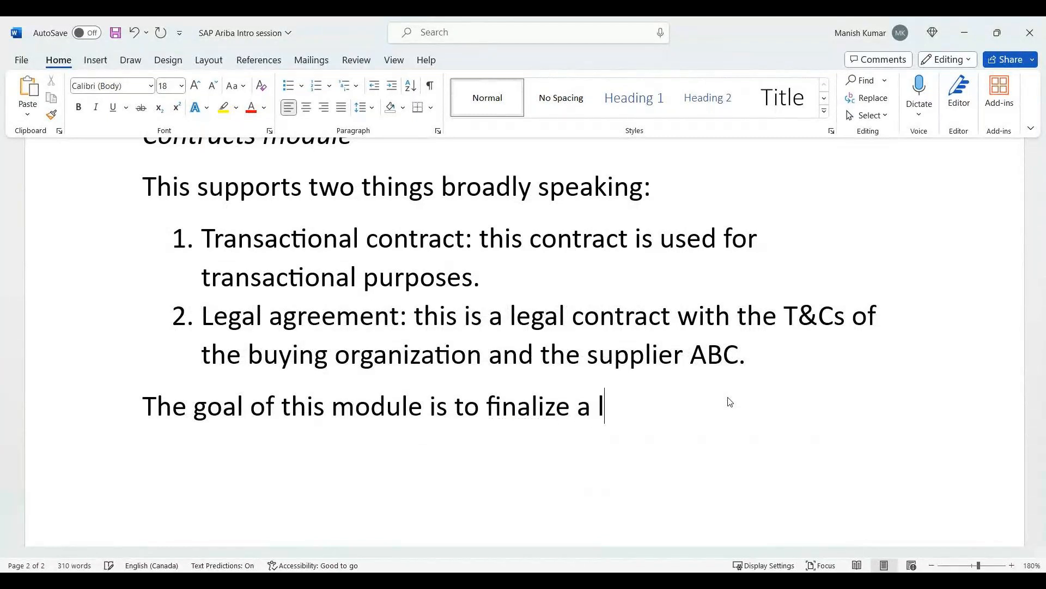
text(egal )
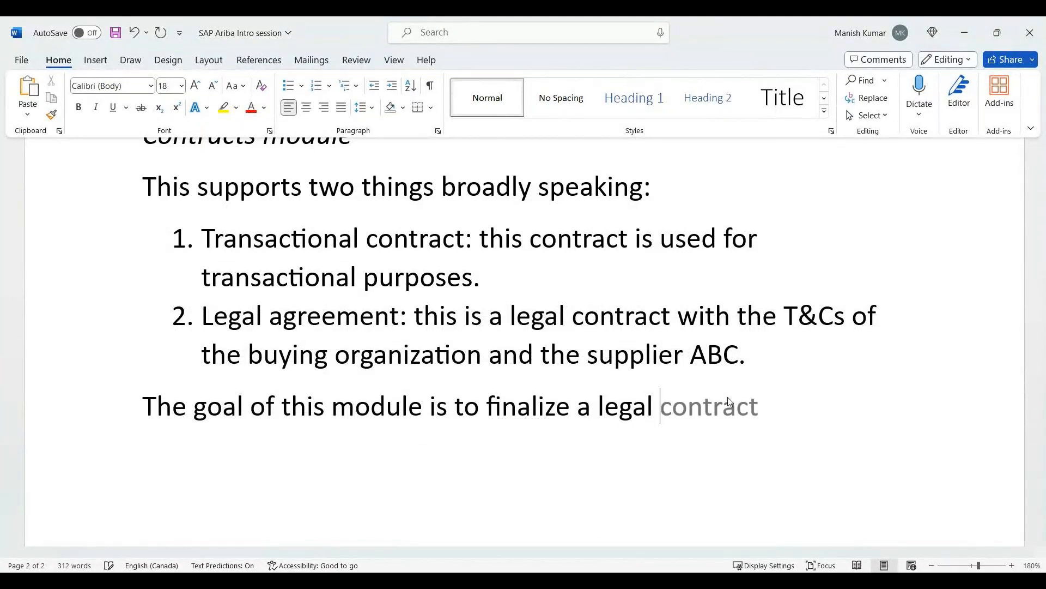
text(/ binding agreem)
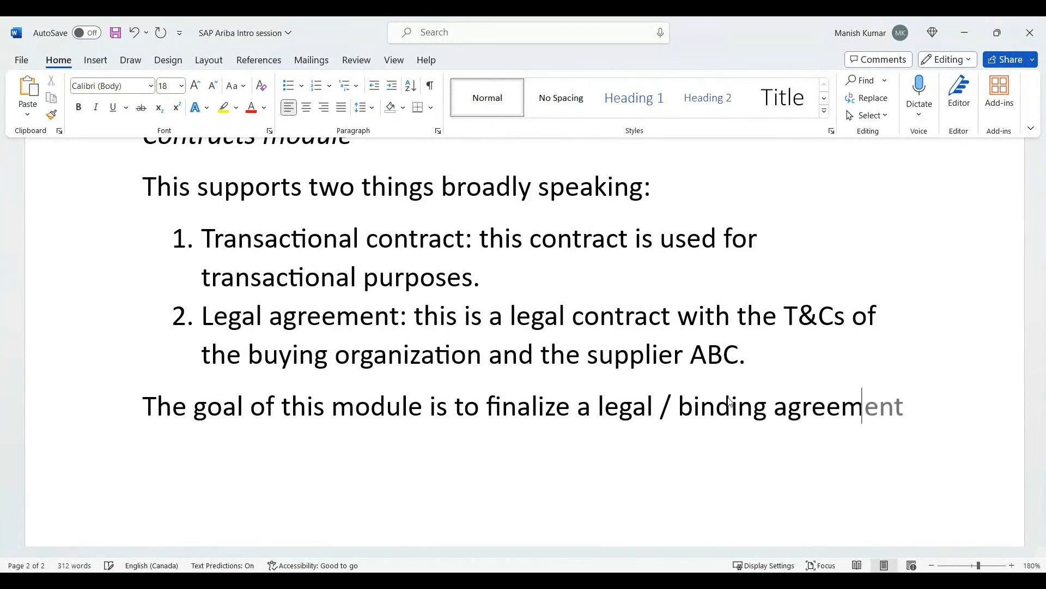
text(ent with the su)
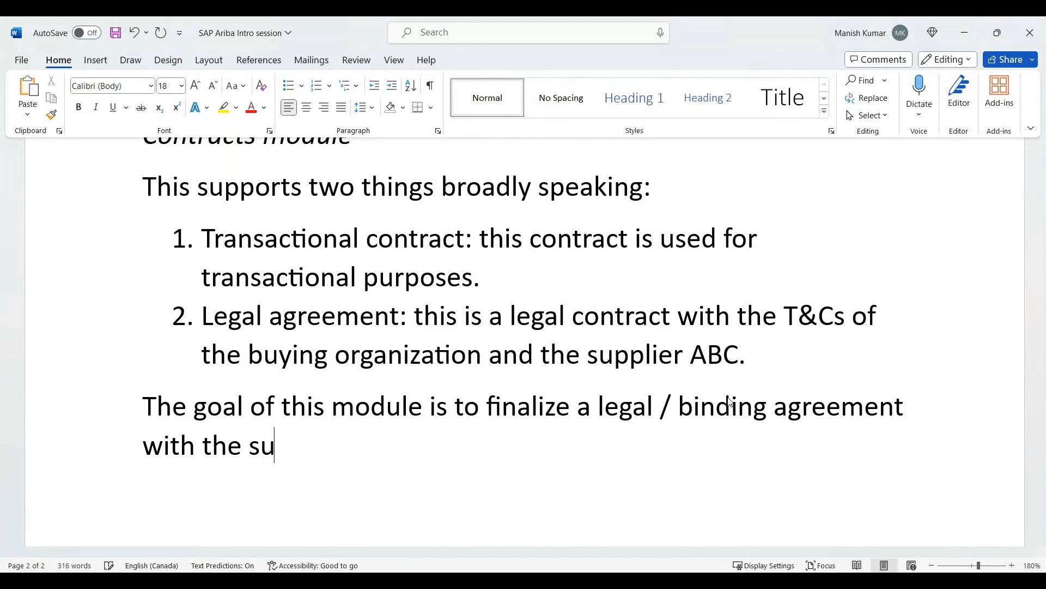
text(pplier ABC)
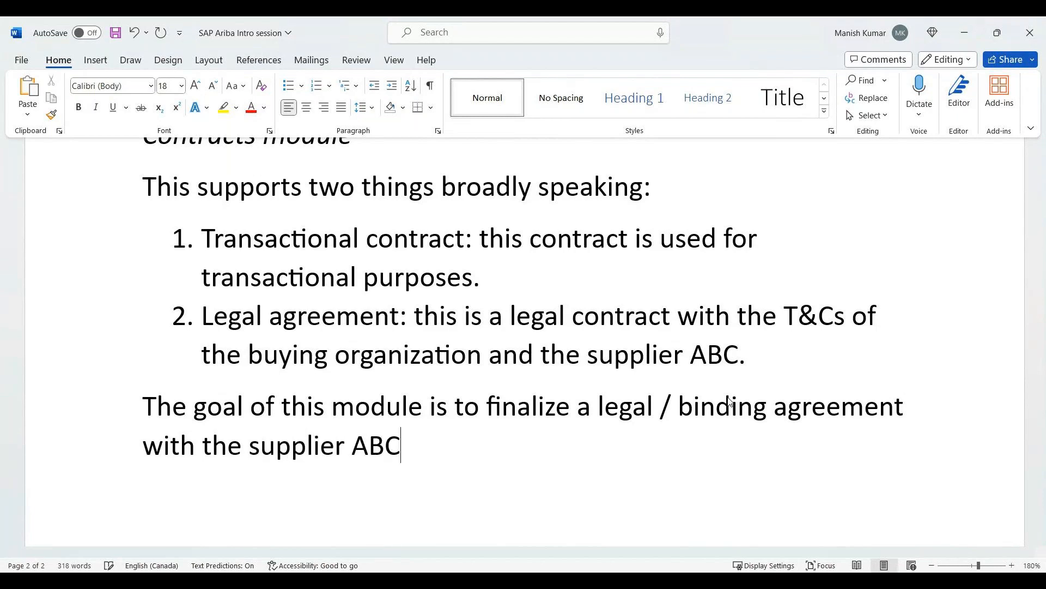
text( (which w)
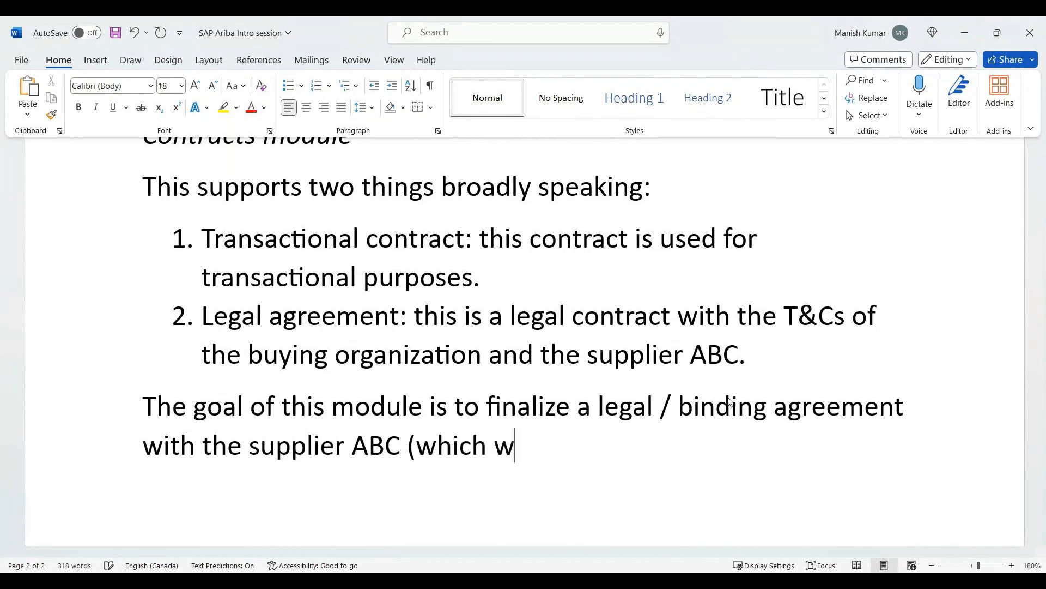
text(as id)
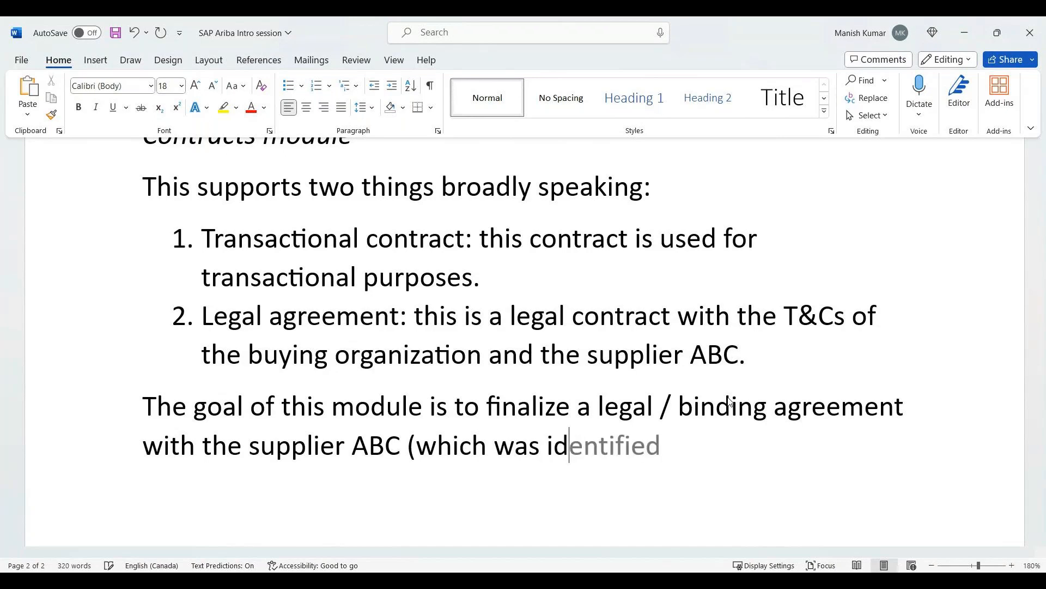
text(entified in Sour)
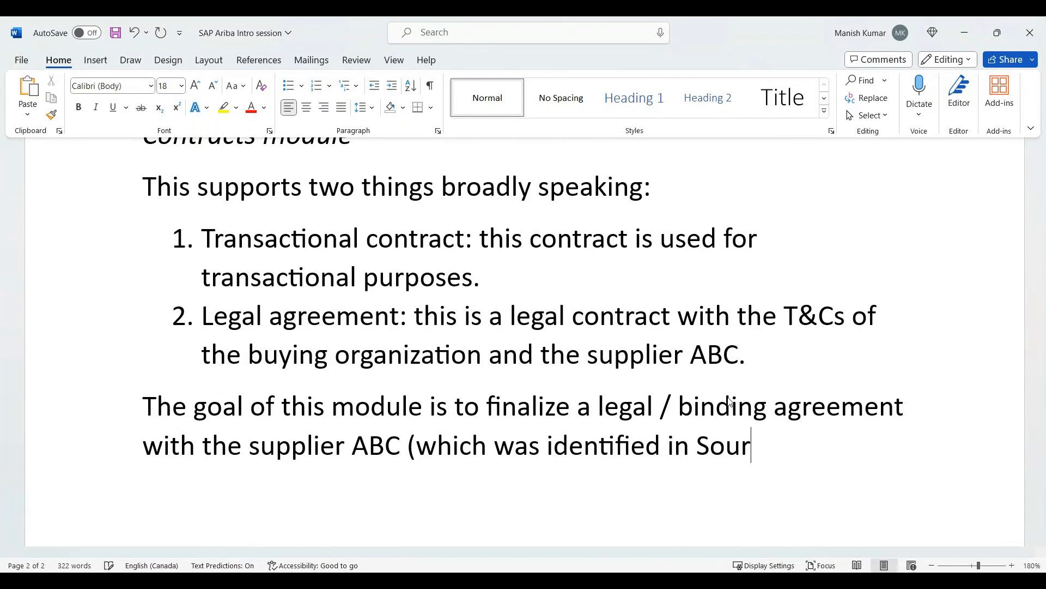
Finish the goal sentence with the parenthetical "(which was identified in Sourcing module).".
text(cing modu)
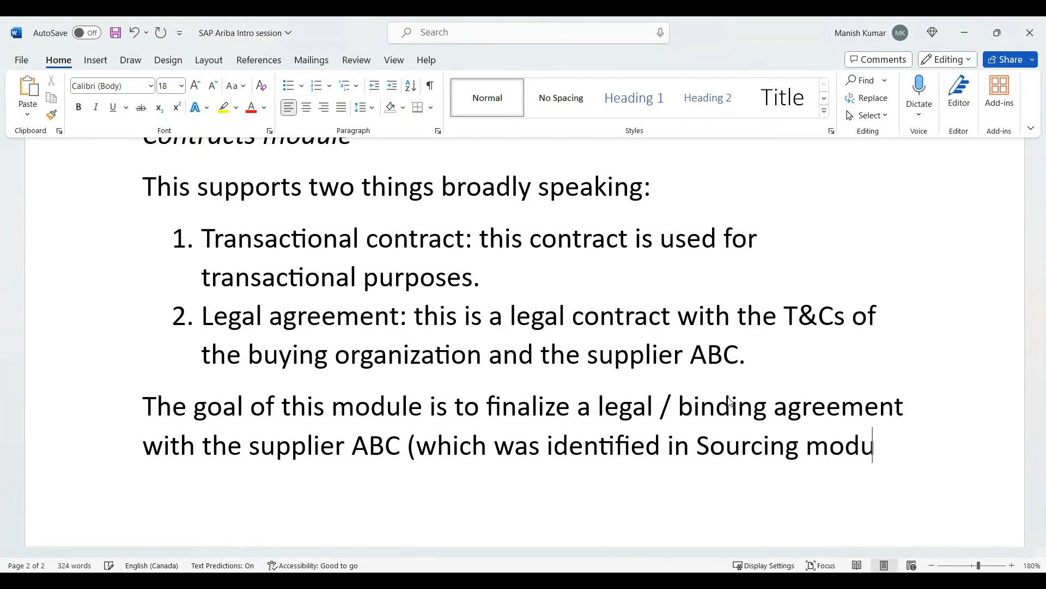
text(le).)
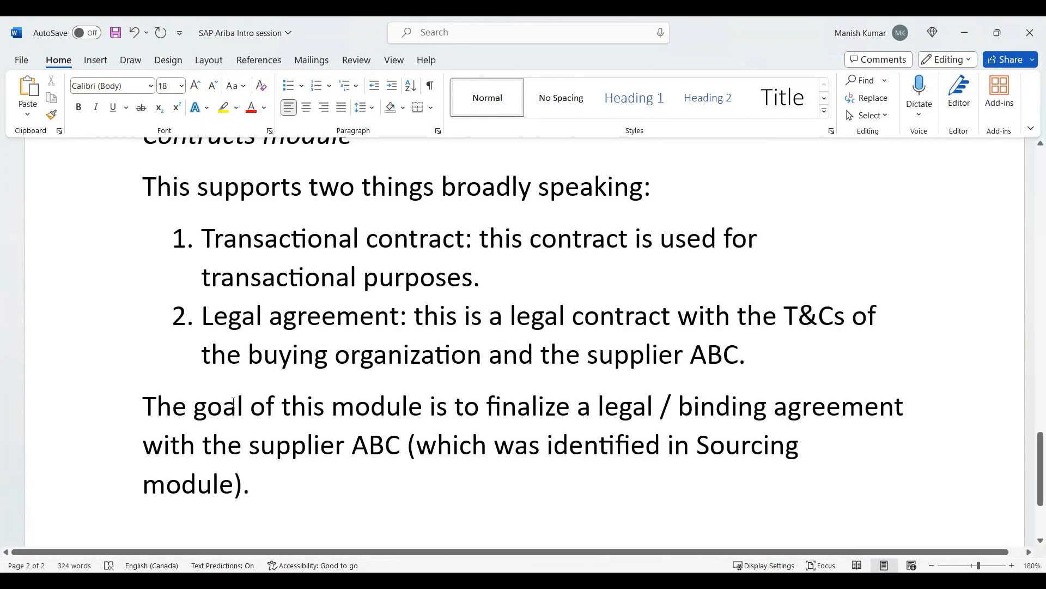
Highlight "The goal of this module is to finalize a legal / binding agreement with the supplier ABC" in yellow.
drag(143, 406, 392, 438)
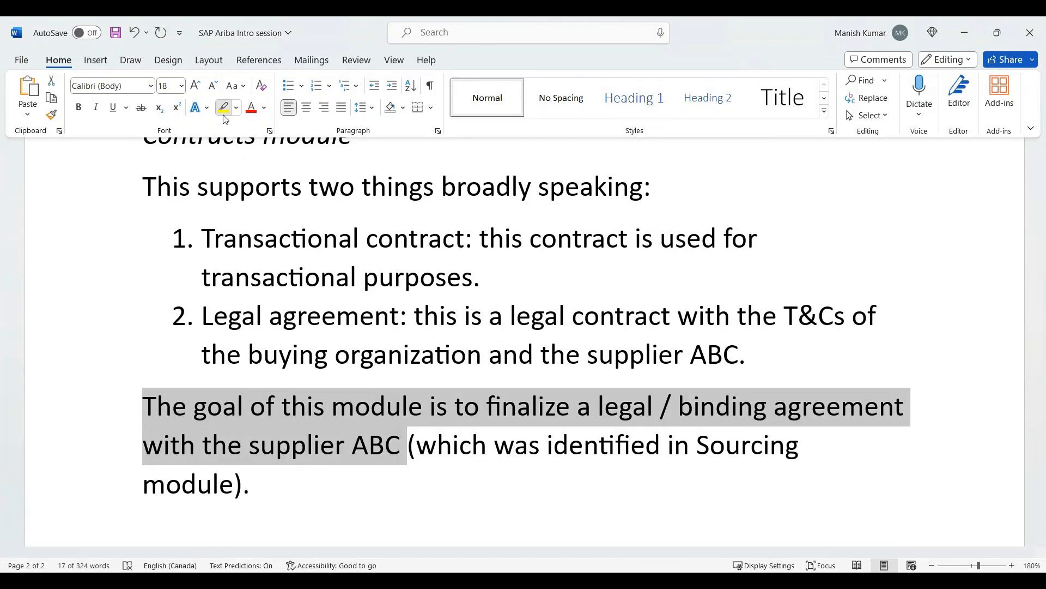
Compare the highlighted goal statement of the Sourcing module with the one of the Contracts module.
scroll(448, 360, up, 2)
scroll(448, 359, up, 5)
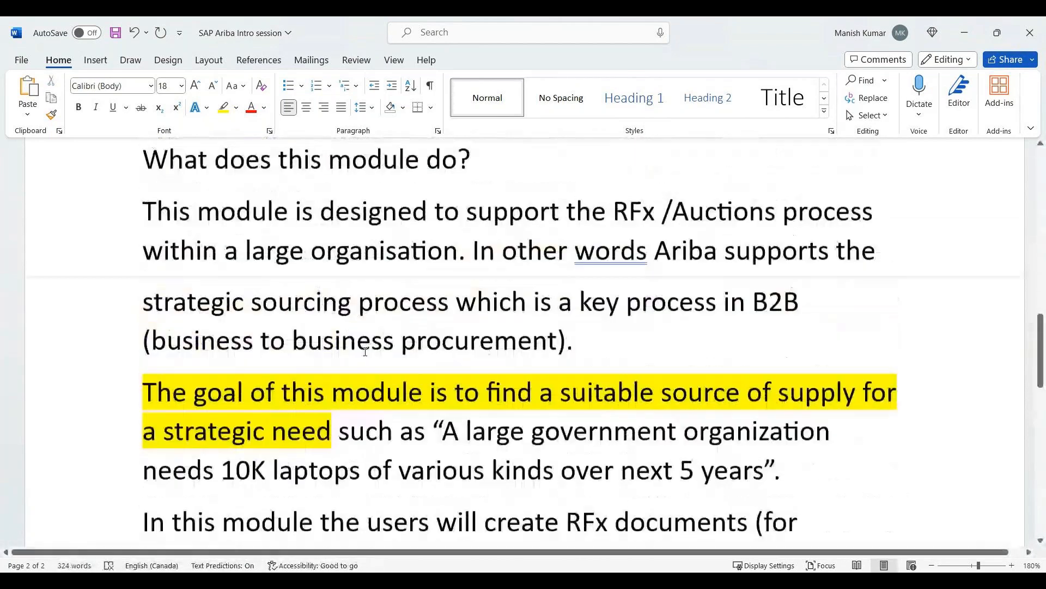
scroll(365, 351, down, 9)
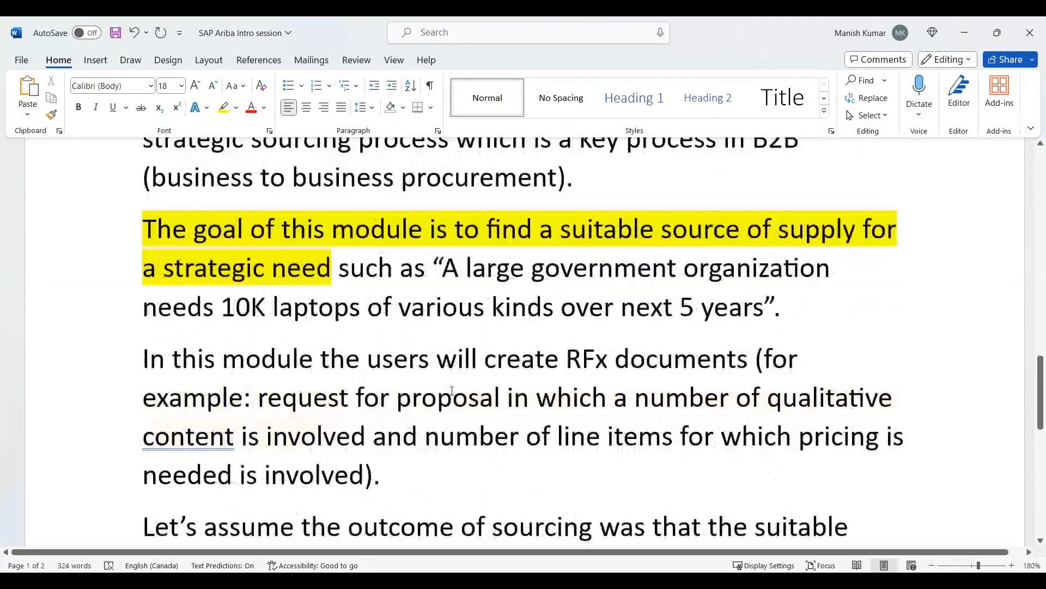
scroll(452, 391, down, 1)
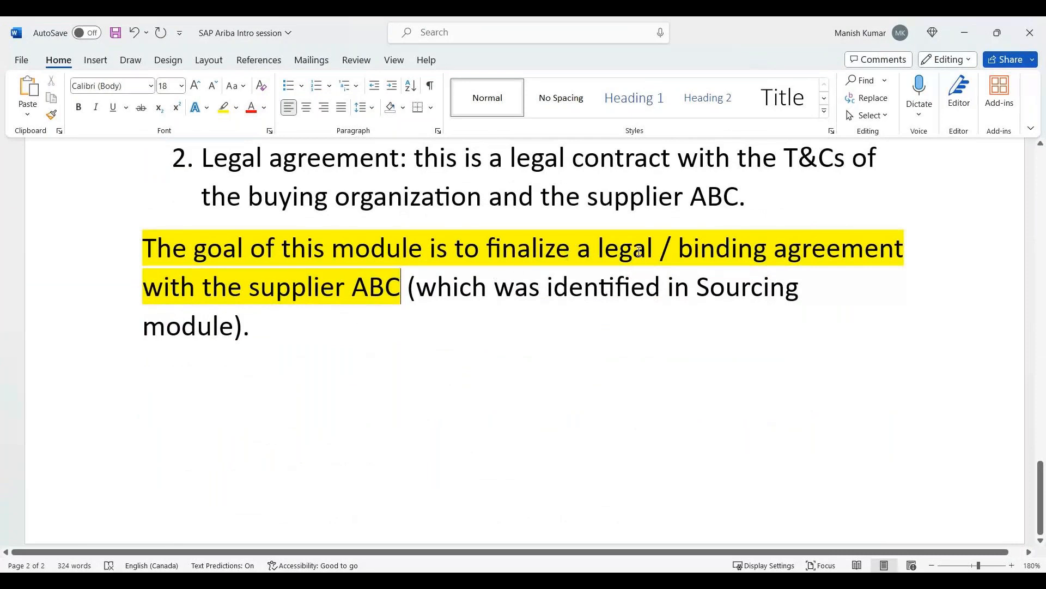
scroll(512, 281, up, 1)
scroll(491, 275, down, 1)
scroll(429, 259, up, 3)
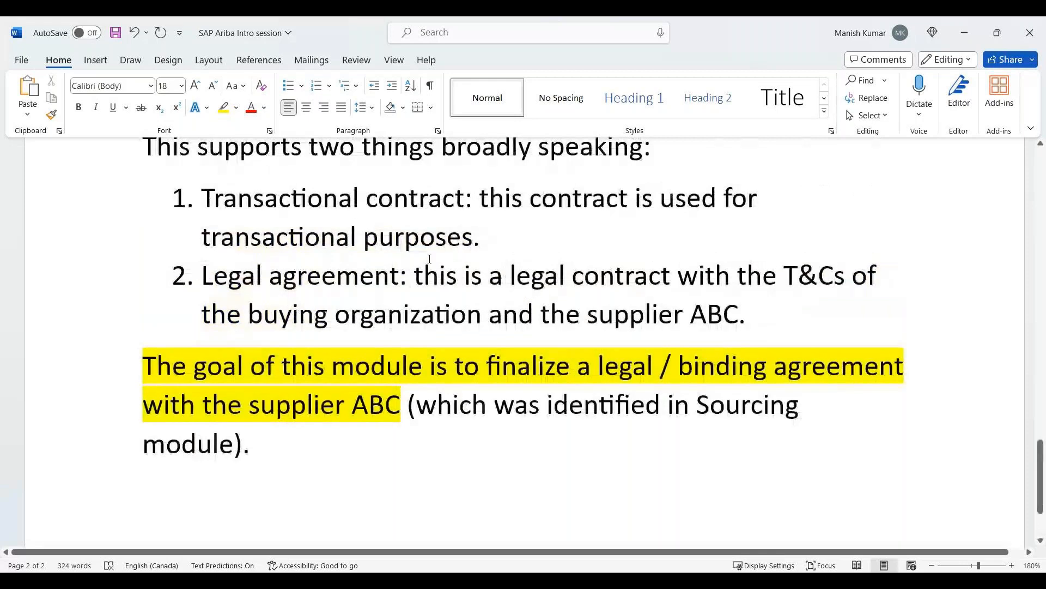
scroll(430, 259, down, 3)
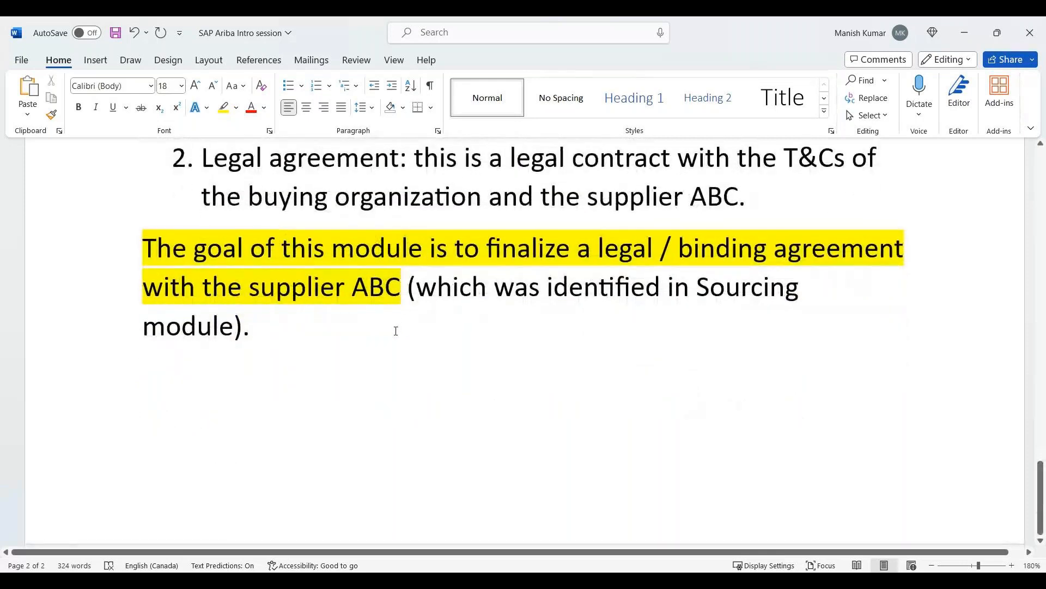
scroll(396, 331, up, 13)
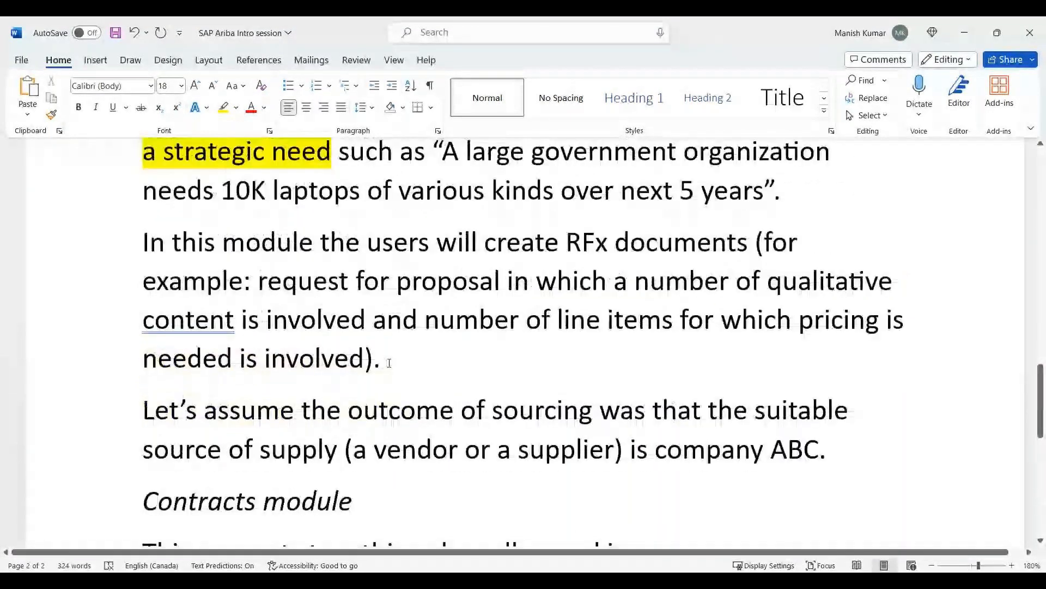
scroll(389, 363, up, 6)
scroll(343, 358, down, 3)
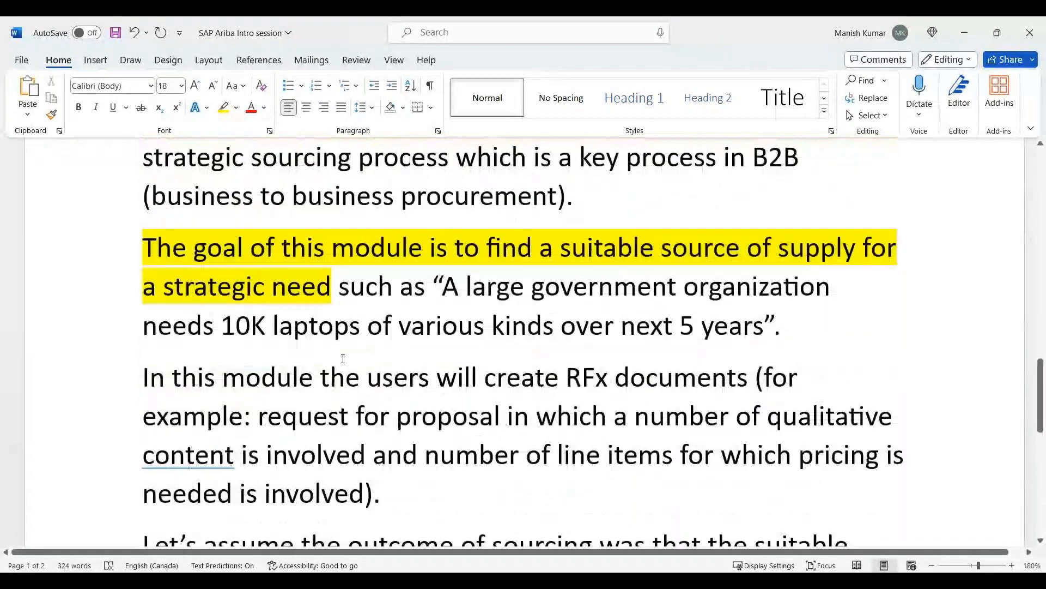
scroll(343, 358, down, 11)
scroll(339, 360, down, 4)
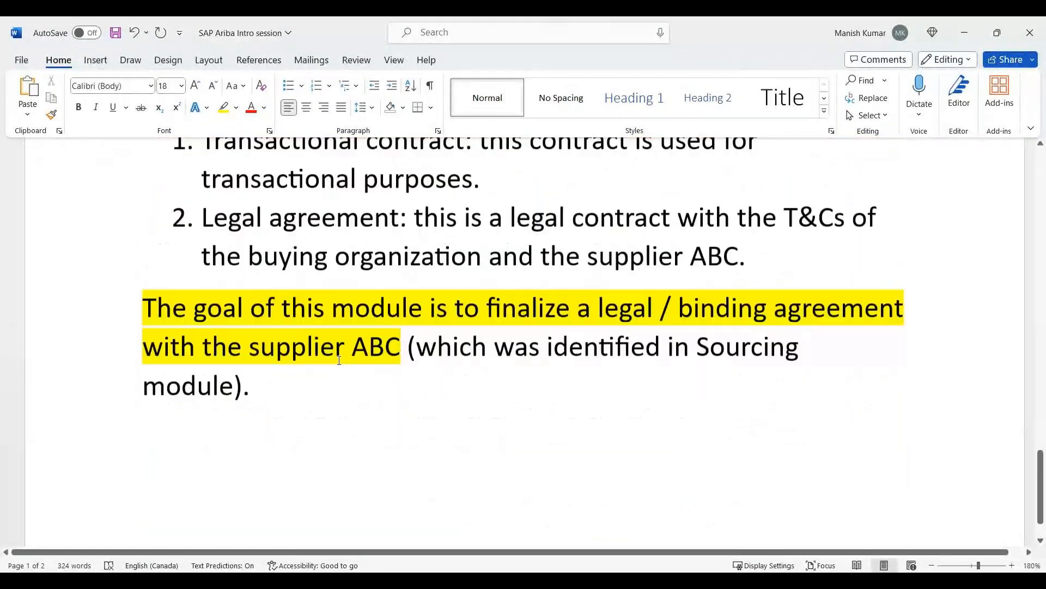
Add the line "Ariba SLP module" as a new paragraph below the Contracts module's goal paragraph.
click(310, 421)
key(Return)
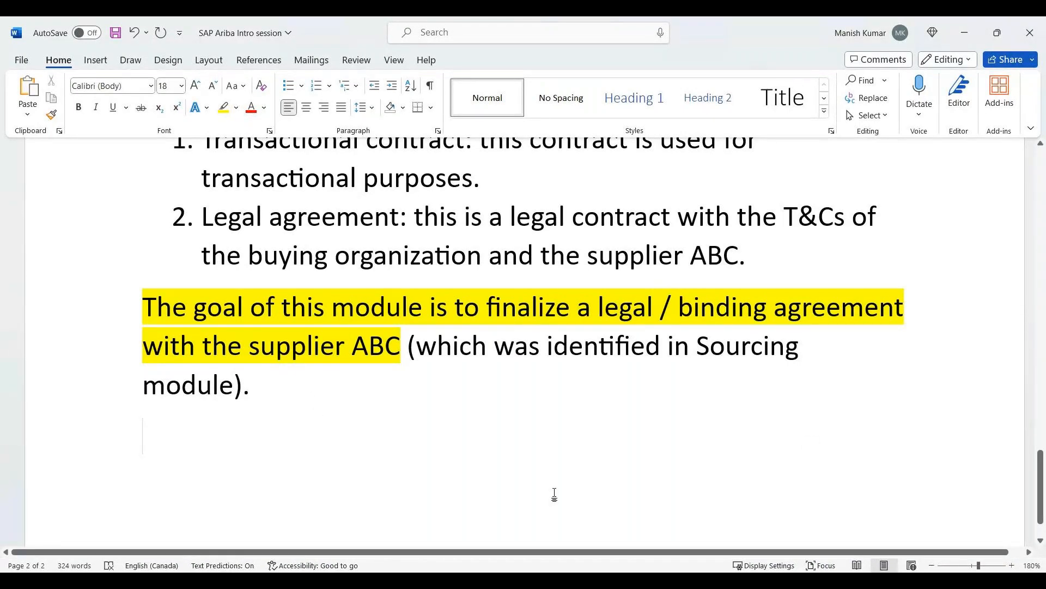
text(Ariba )
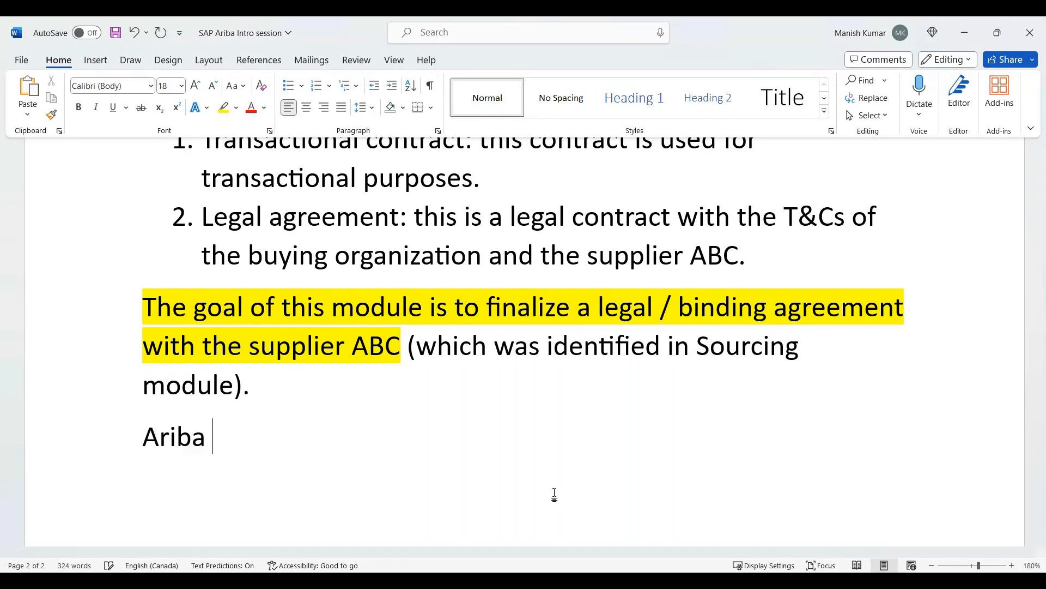
text(SLP module)
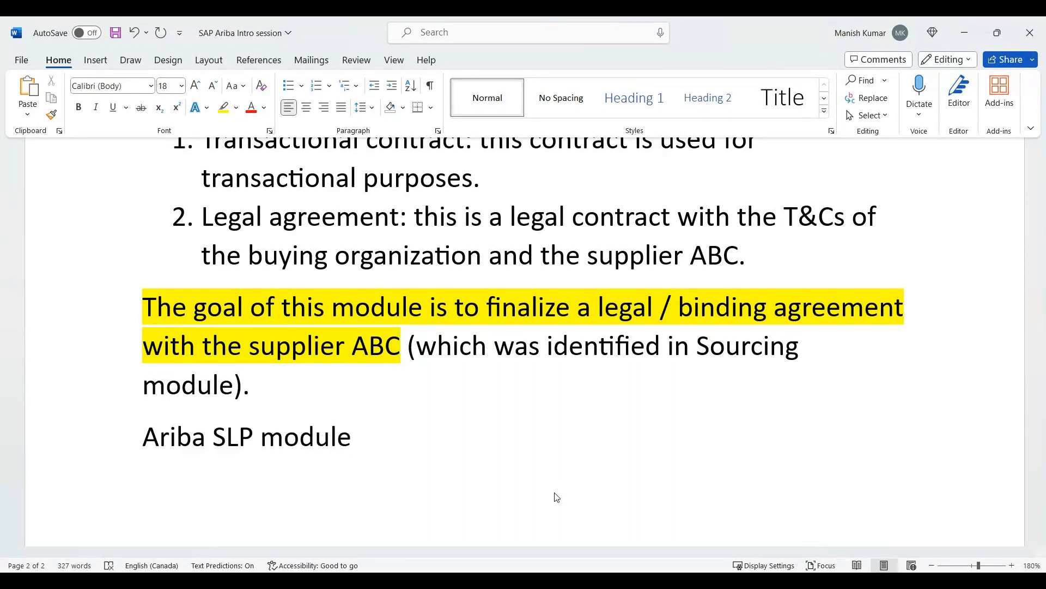
Italicize the "Ariba SLP module" heading and start a non-italic paragraph beneath it.
key(shift+Home)
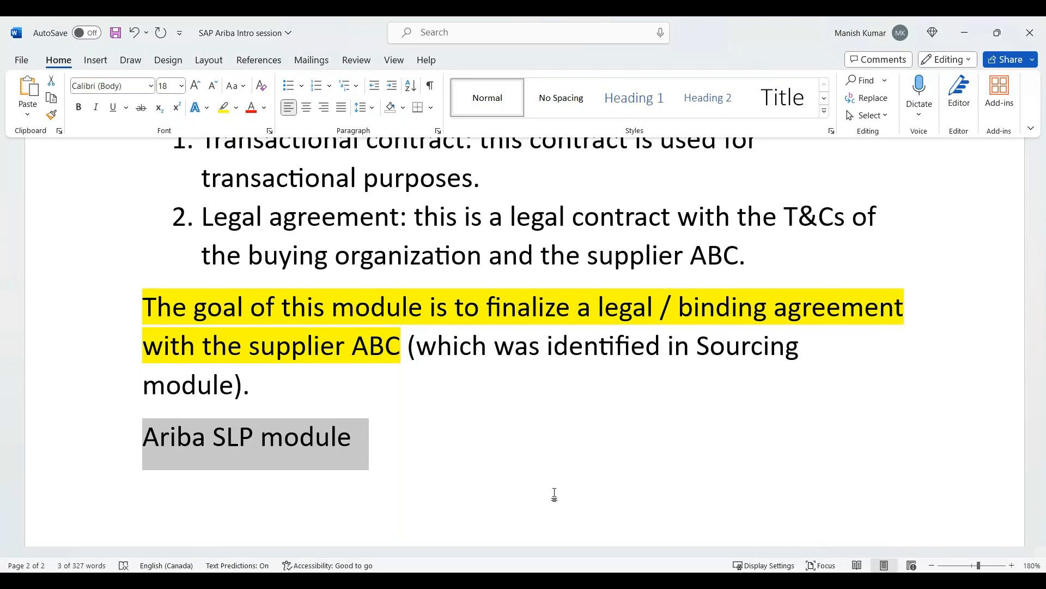
key(ctrl+i)
key(Right)
key(Return)
key(ctrl+i)
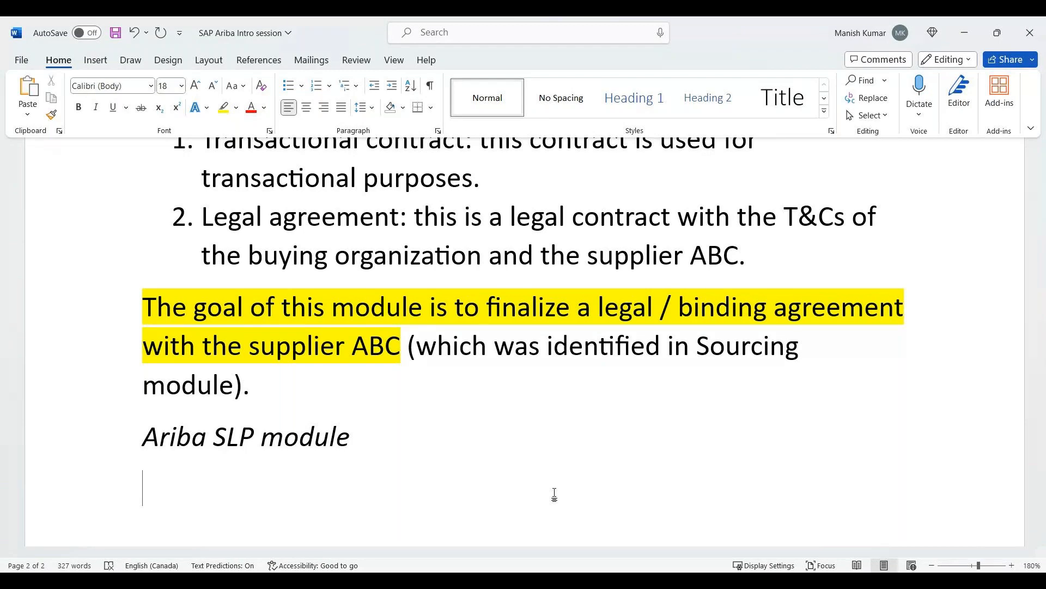
Begin the paragraph under the SLP heading with "This is the module which is designed to onboard suppliers onto Ariba /".
text(This is th)
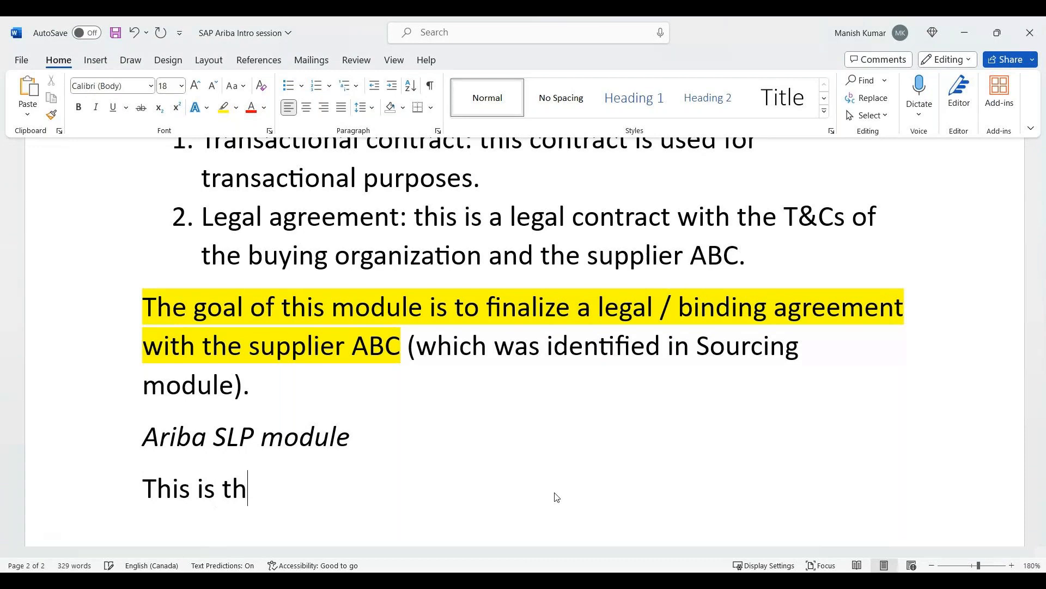
text(e module which is desi)
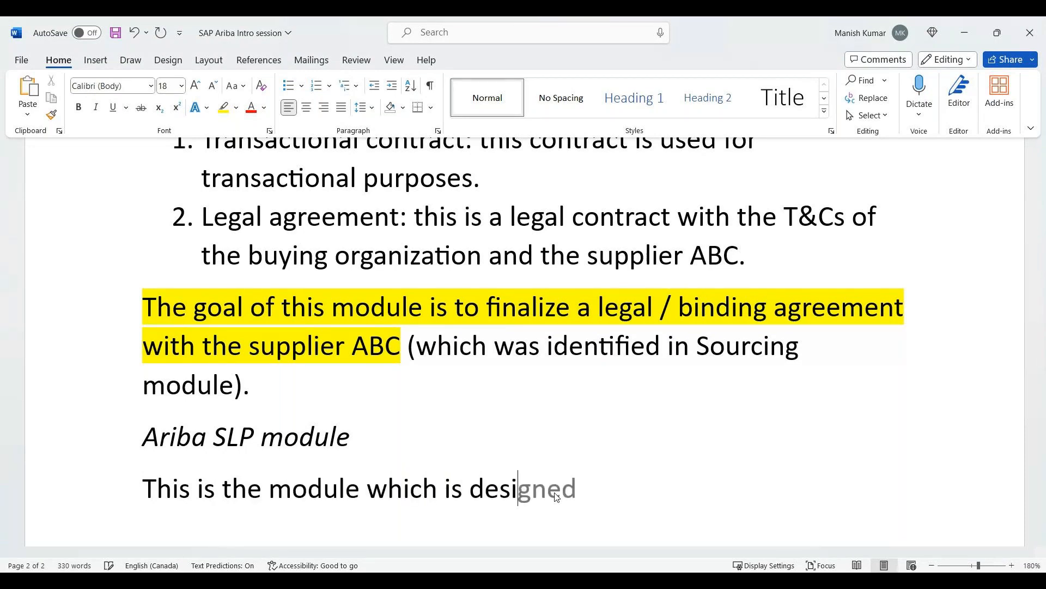
key(Tab)
text(to onb)
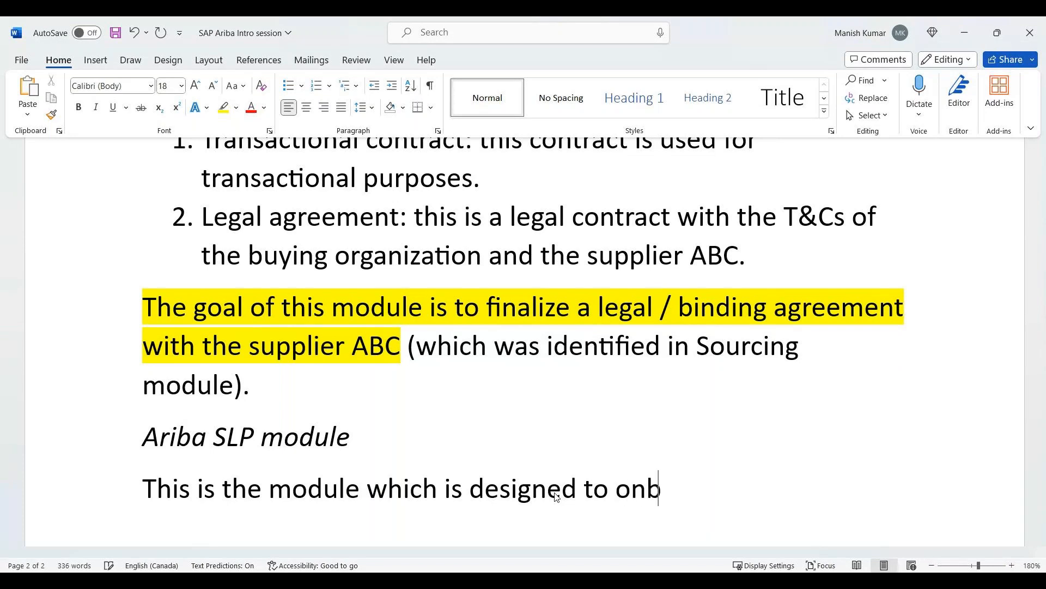
text(oard suppl)
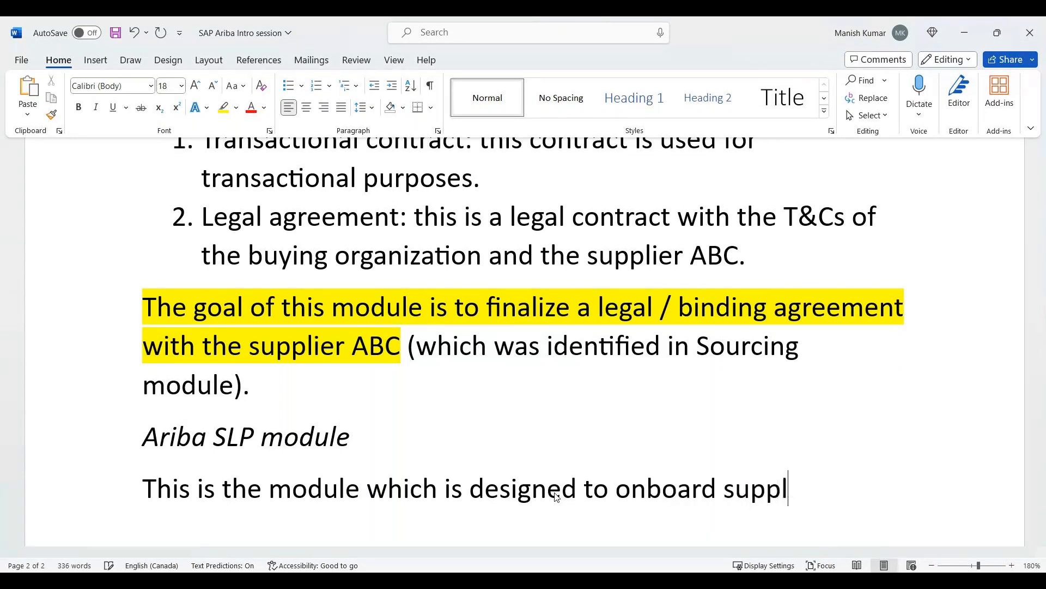
text(iers o)
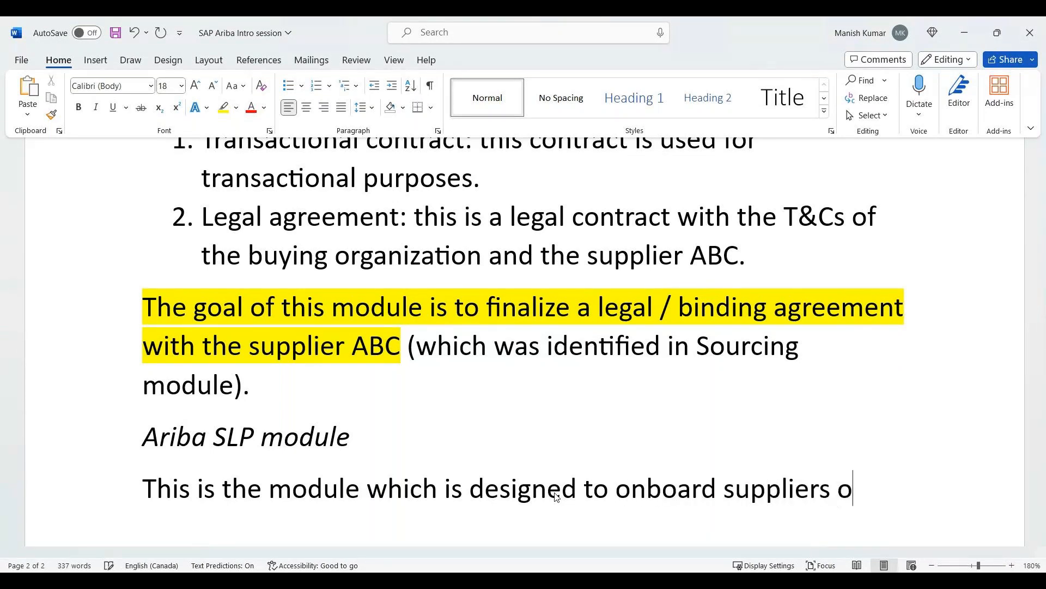
text(nto Ariba / )
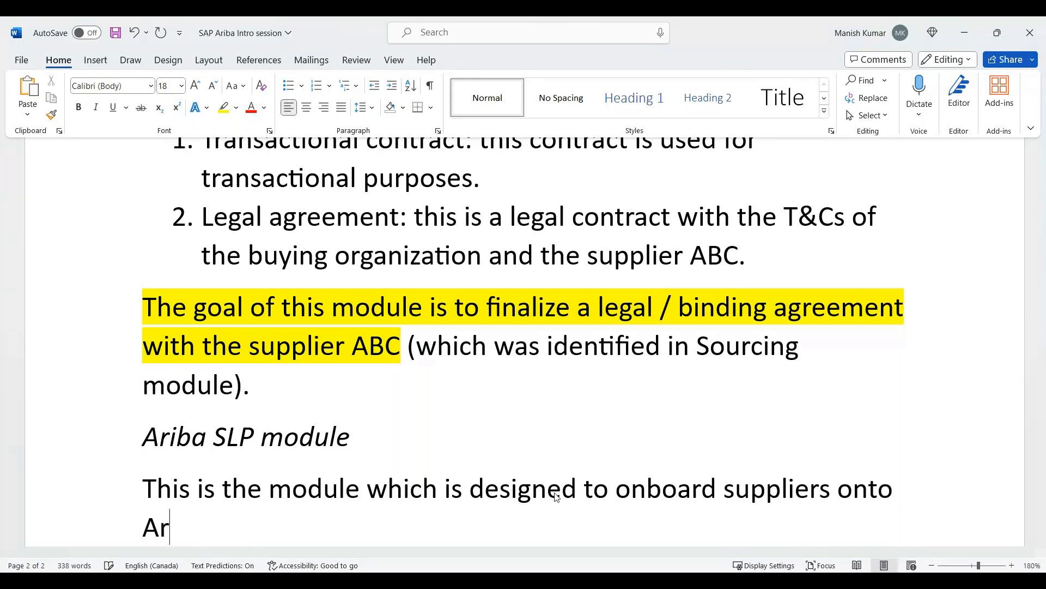
text(SA)
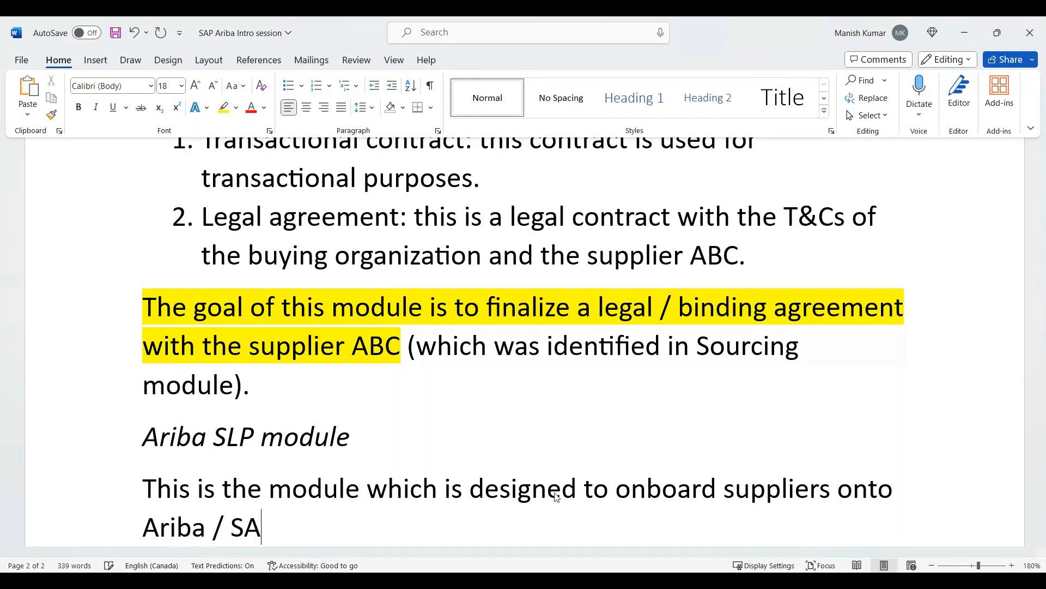
text(P so that)
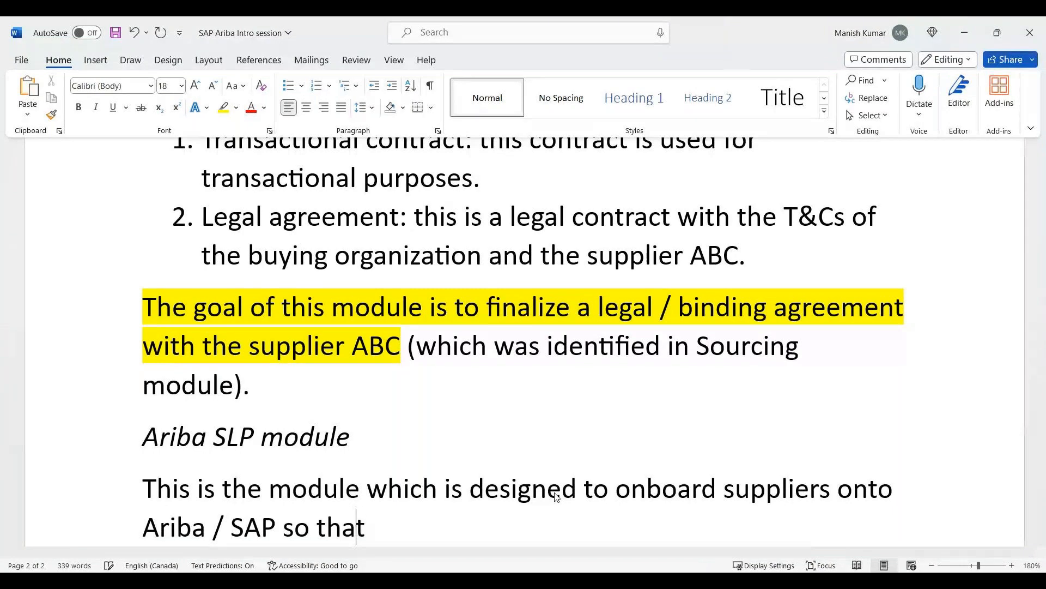
text( Ariba processes / SAP proce)
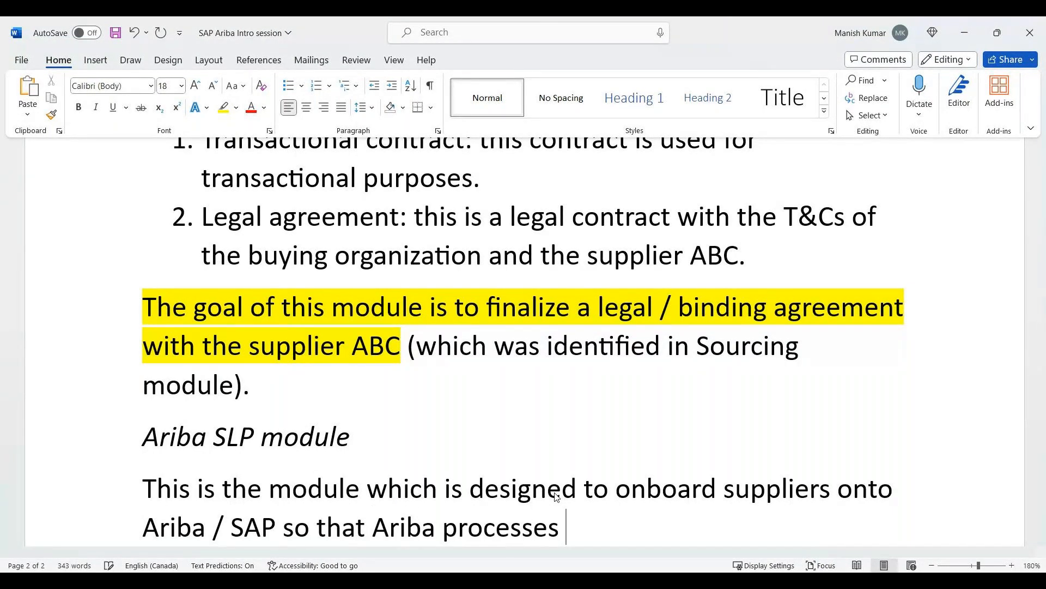
text(sses can be sup)
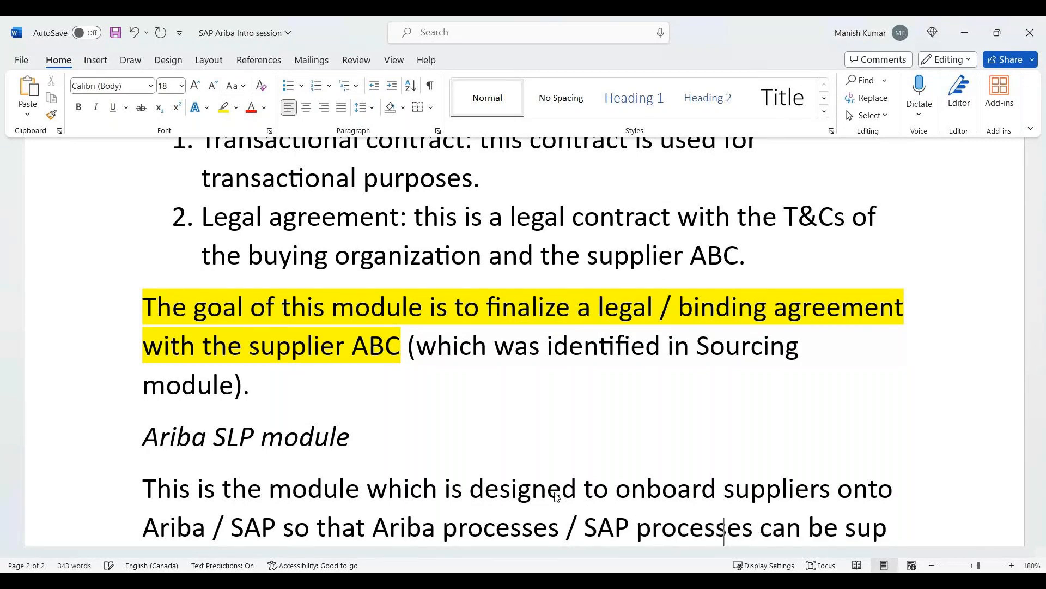
text(p)
Complete the SLP module sentence with "SAP so that Ariba processes / SAP processes can be supported.".
key(Tab)
text(.)
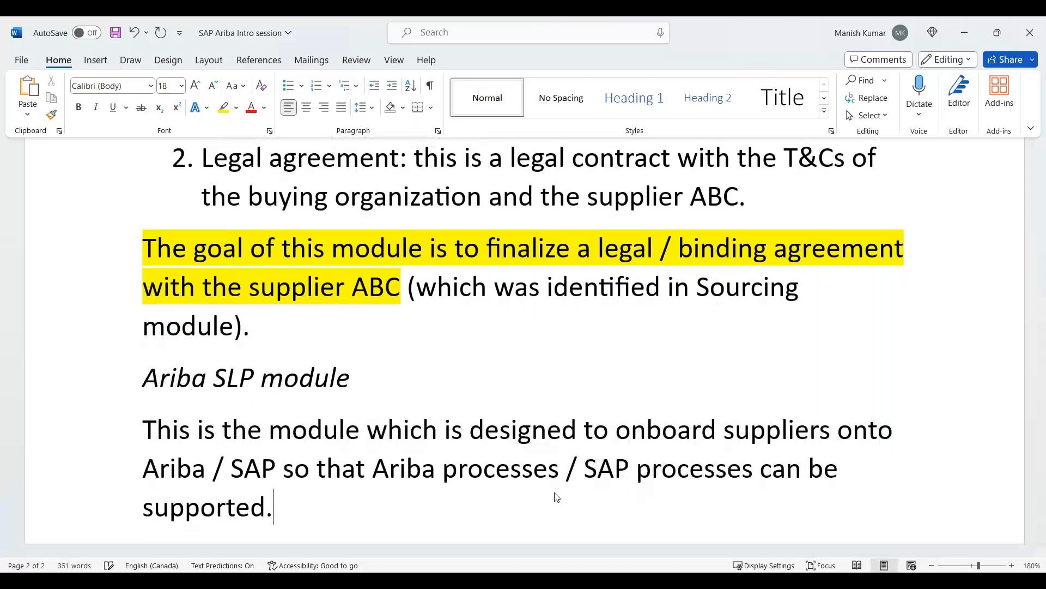
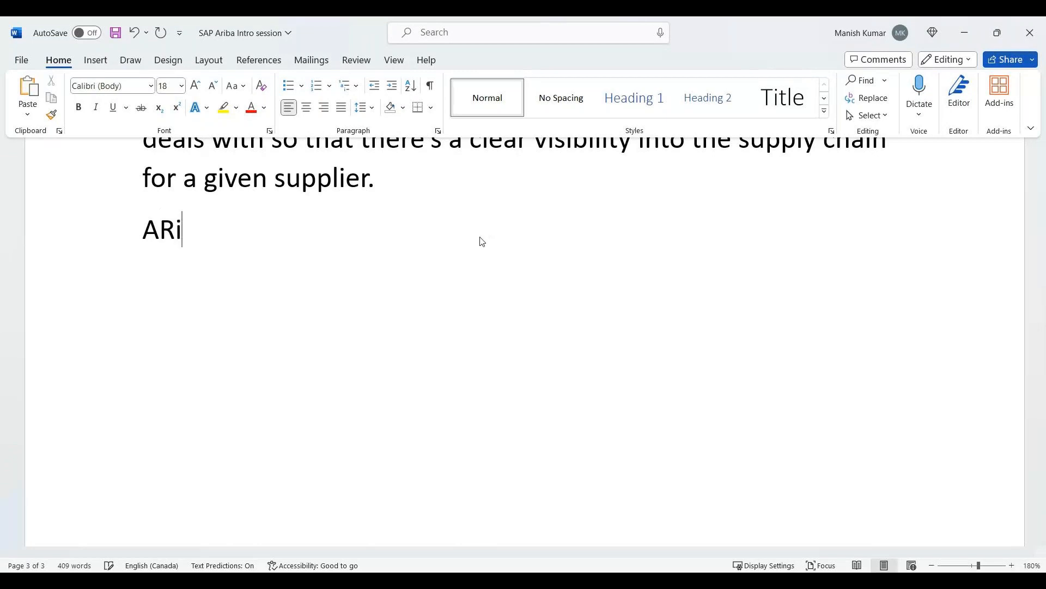
Complete the heading "Ariba Buying module" below the supplier visibility paragraph and italicize it.
text(ing mou)
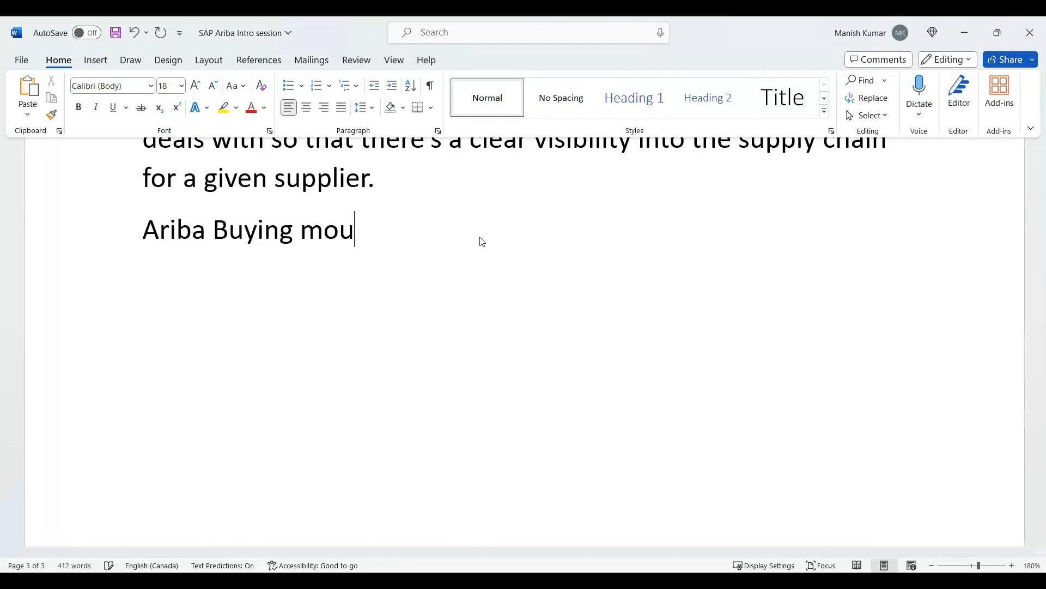
key(BackSpace)
text(dule)
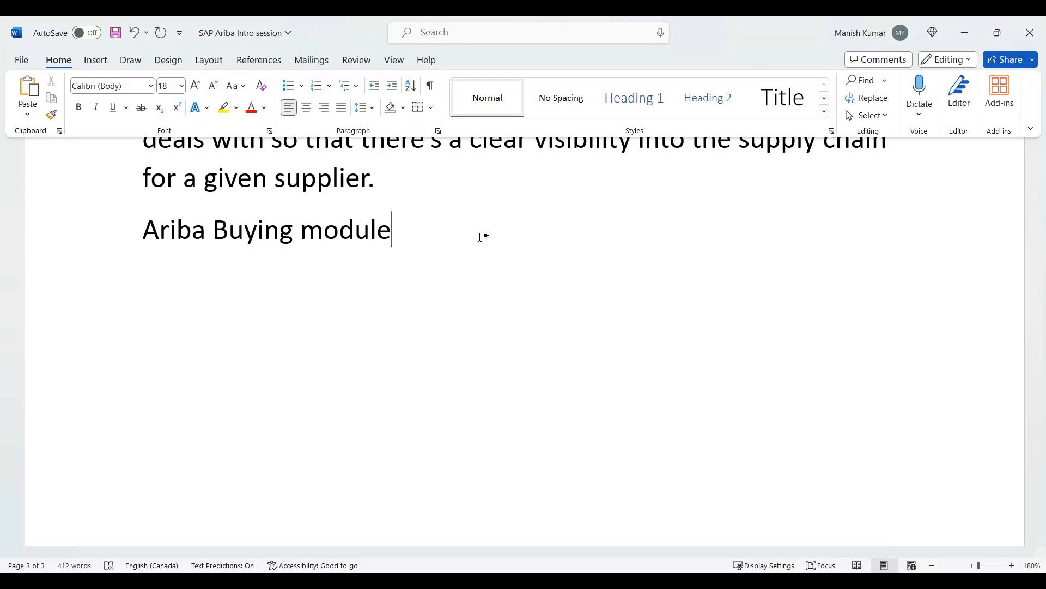
triple_click(481, 237)
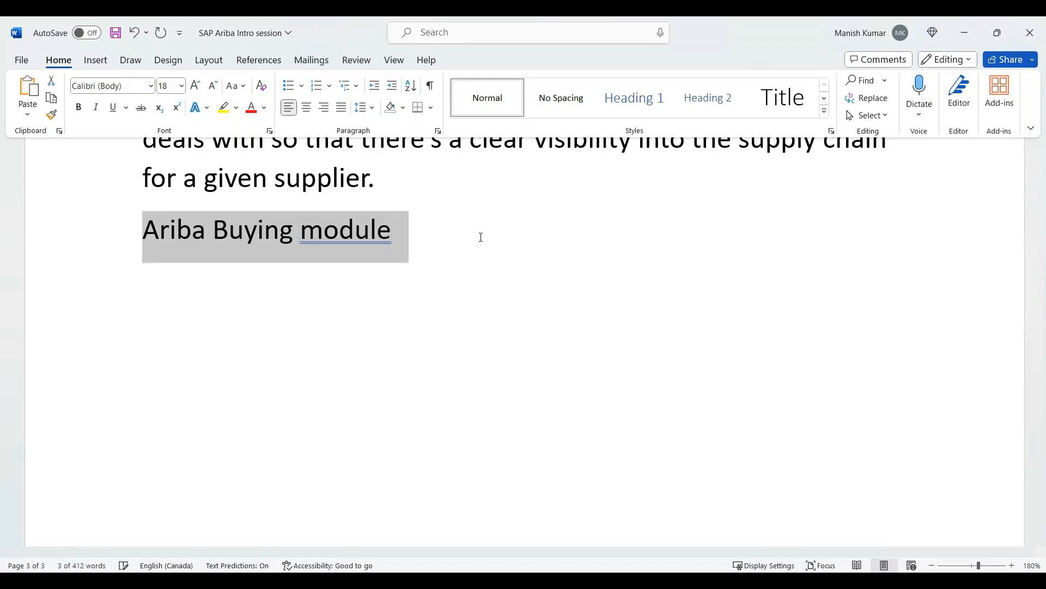
key(ctrl+i)
key(Down)
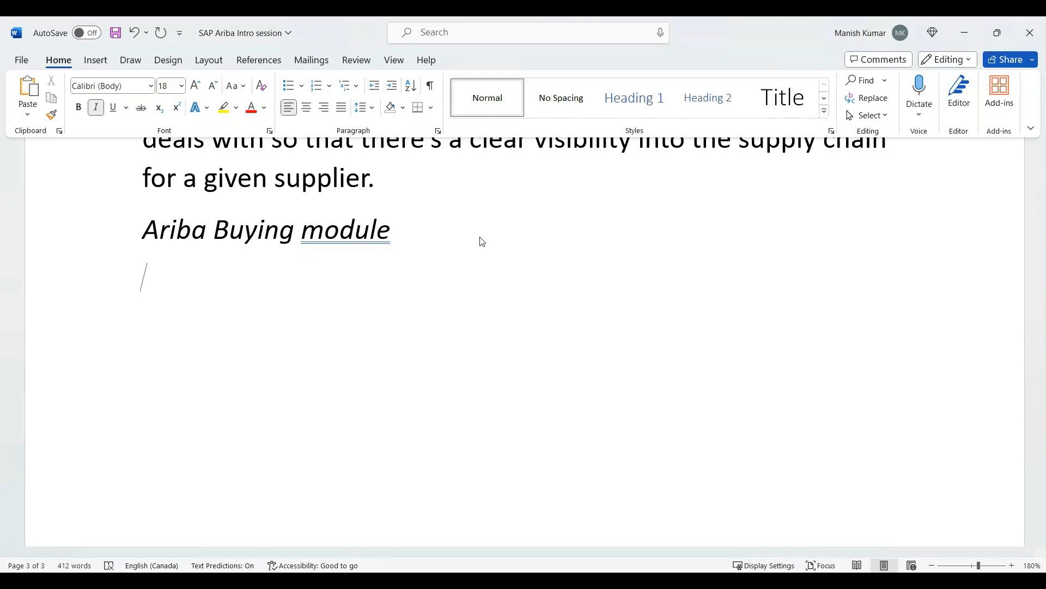
Write the non-italic sentence "This module supports casual procurement or indirect procurement." under the Ariba Buying module heading.
key(ctrl+i)
text(This module suppor)
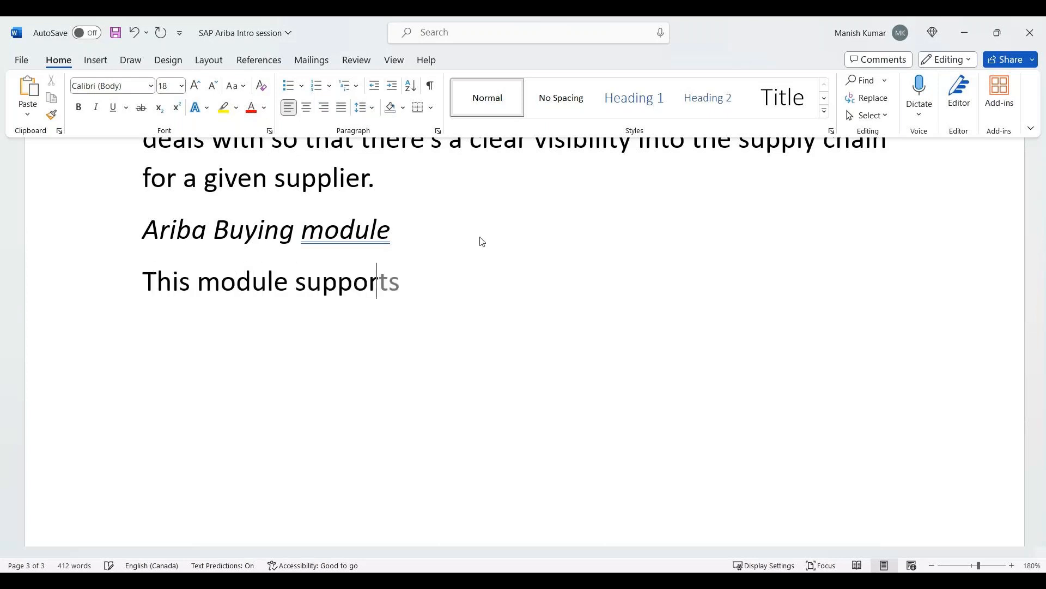
text(ts casual p)
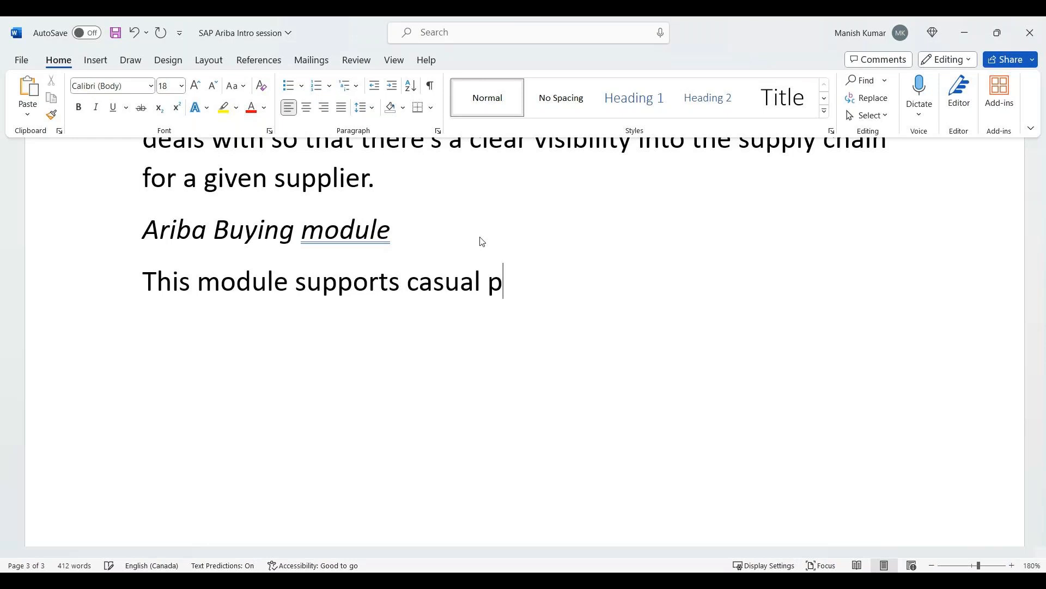
text(rocurmee)
key(BackSpace)
key(BackSpace)
key(BackSpace)
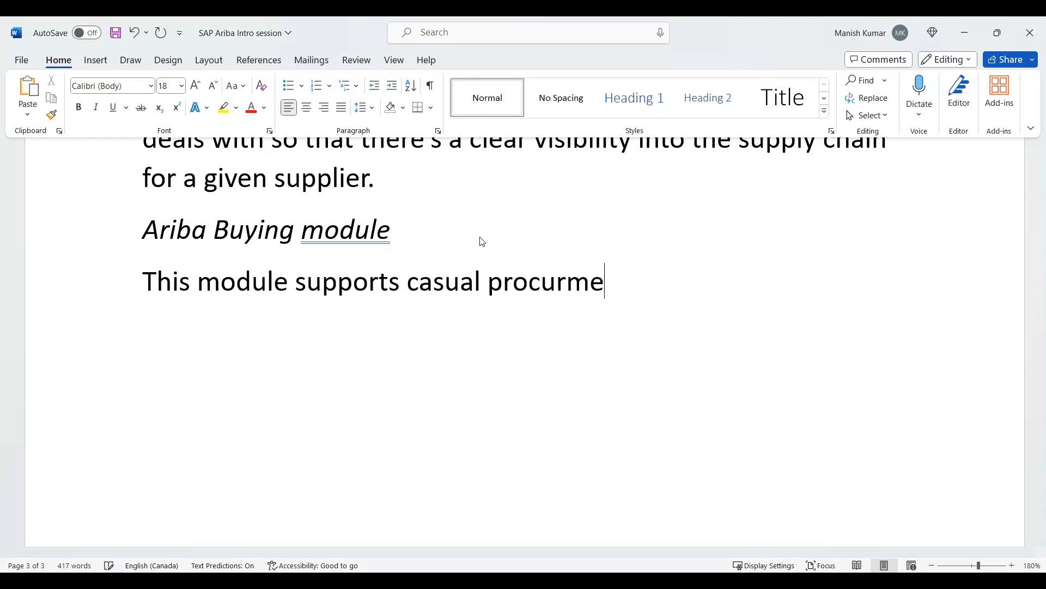
text(ement or )
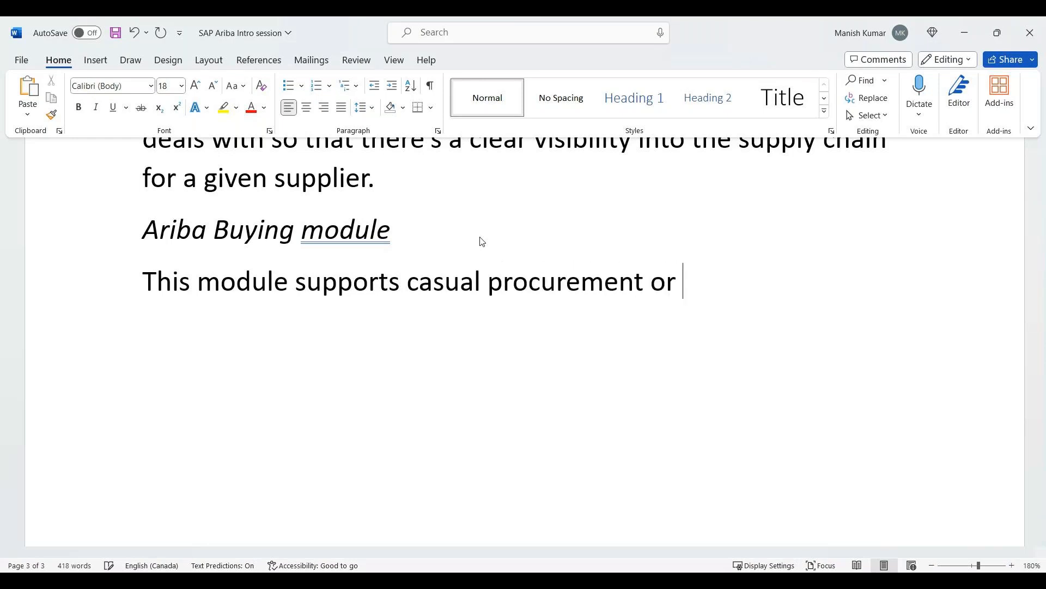
text(indirect)
key(Tab)
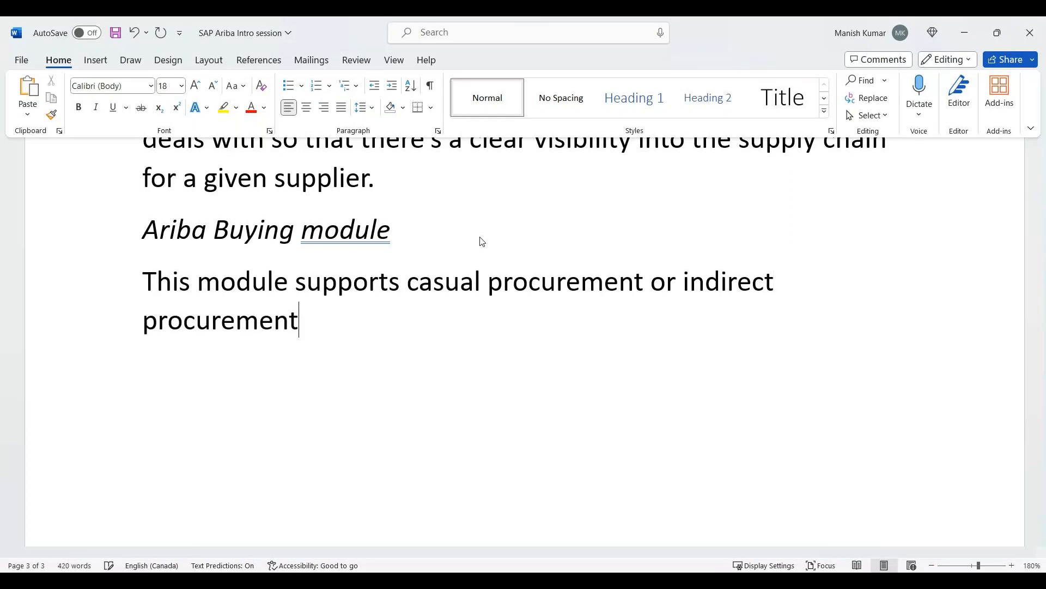
text(.)
Begin an example sentence in the Buying module paragraph with "For example, a large manufacturer".
text(For ex)
key(Tab)
text(.)
key(BackSpace)
text(, a la)
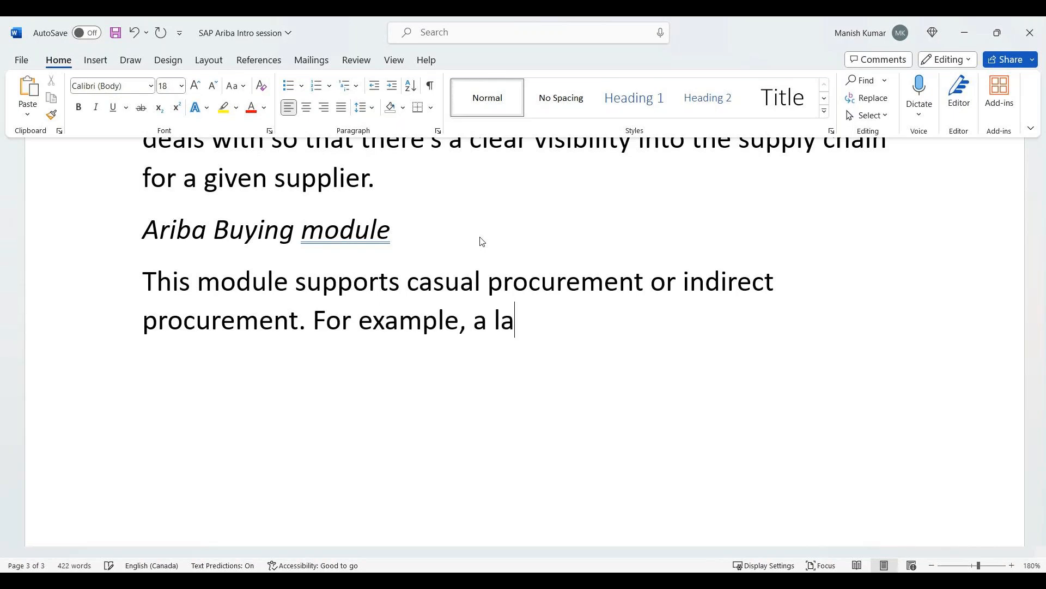
text(rge man)
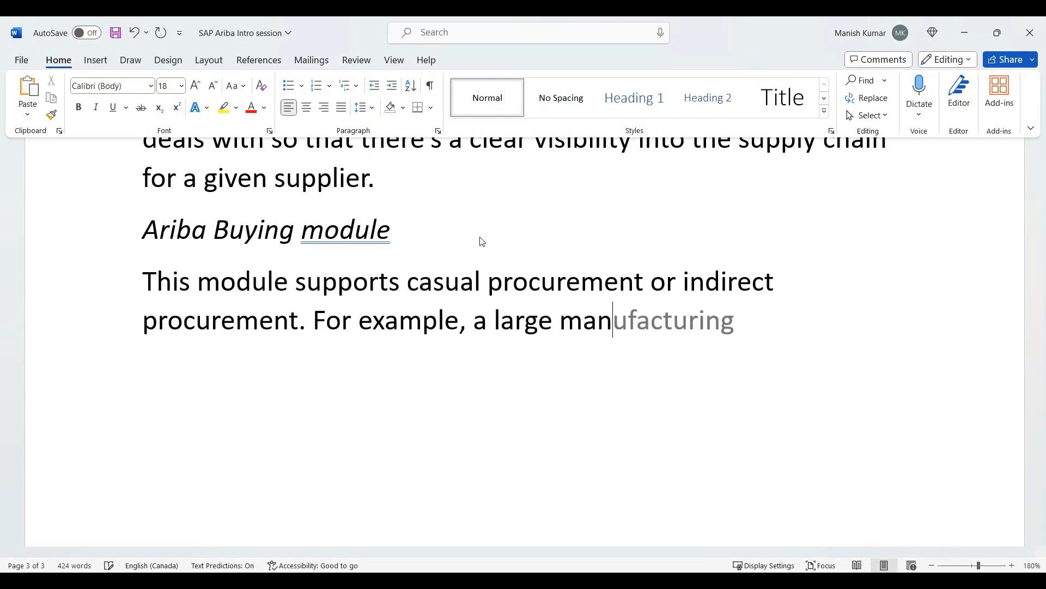
text(ufacturer )
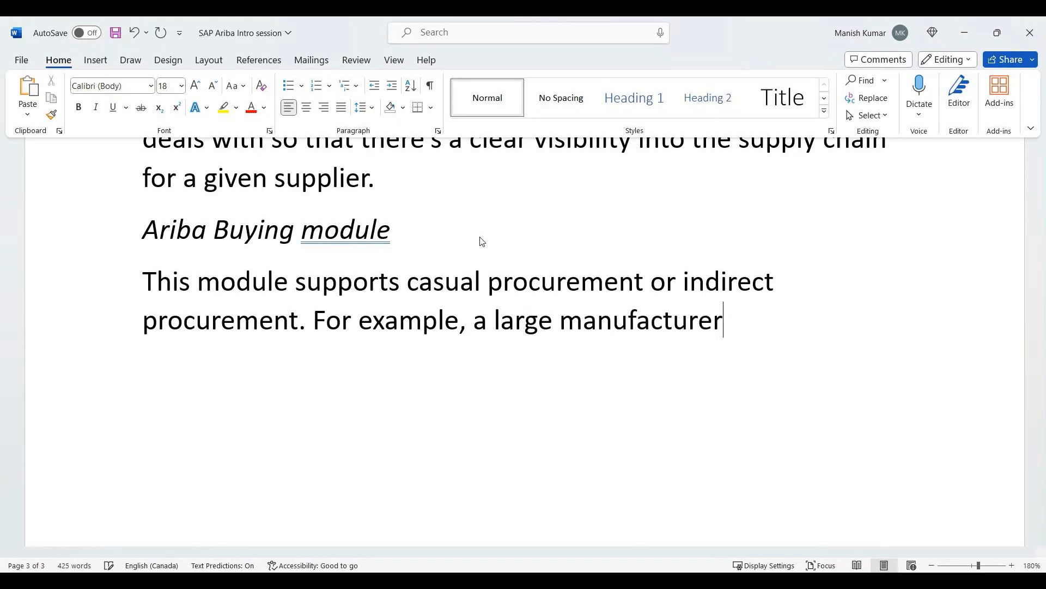
text(n)
text(eeds)
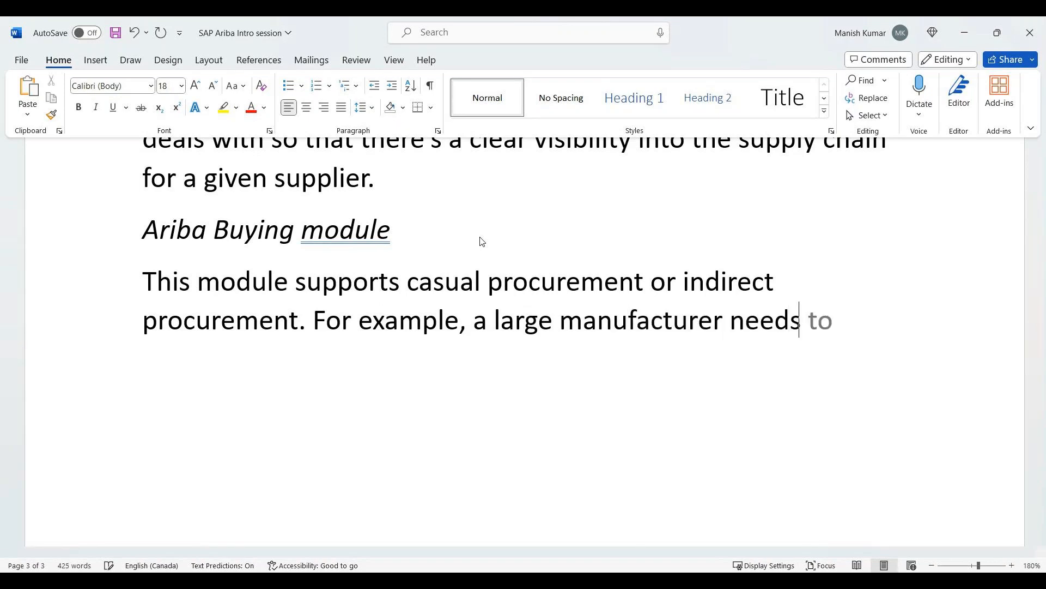
text( office suppliers)
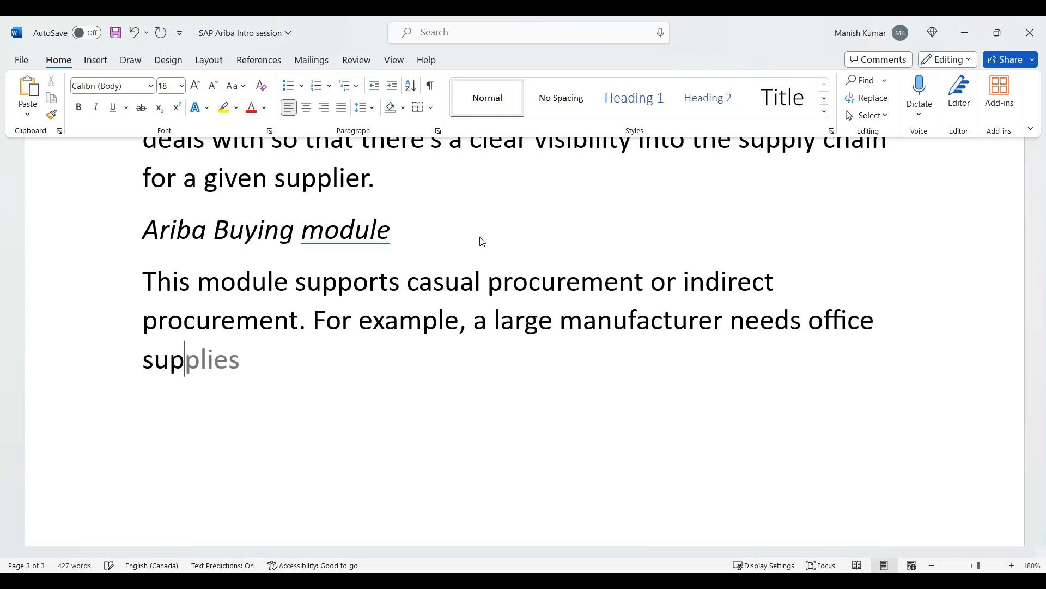
Continue the example sentence with "needs office supplies for its employees or need".
key(BackSpace)
key(BackSpace)
text(s fo)
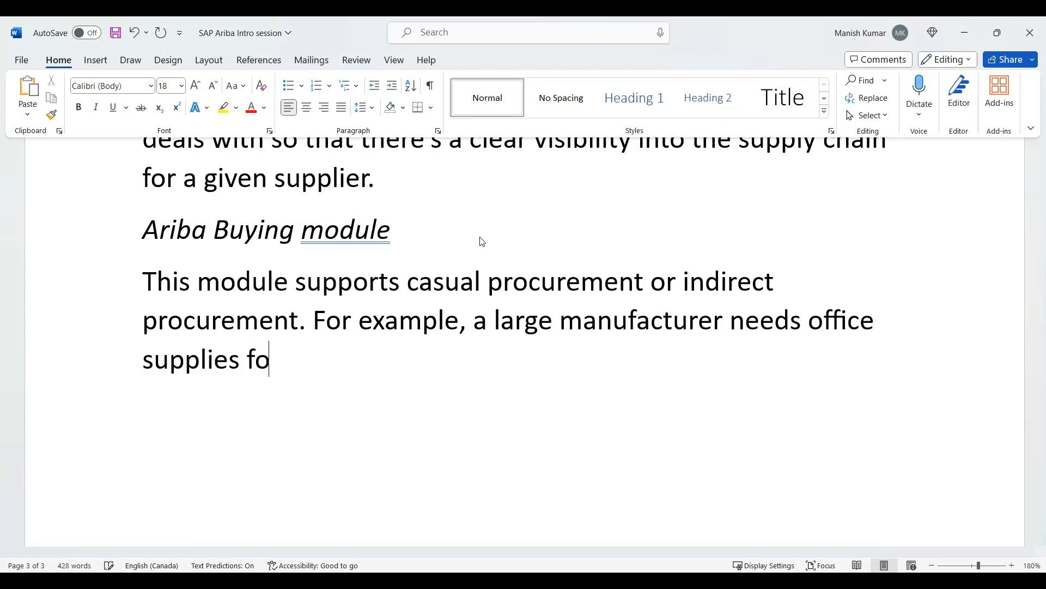
text(r its employees)
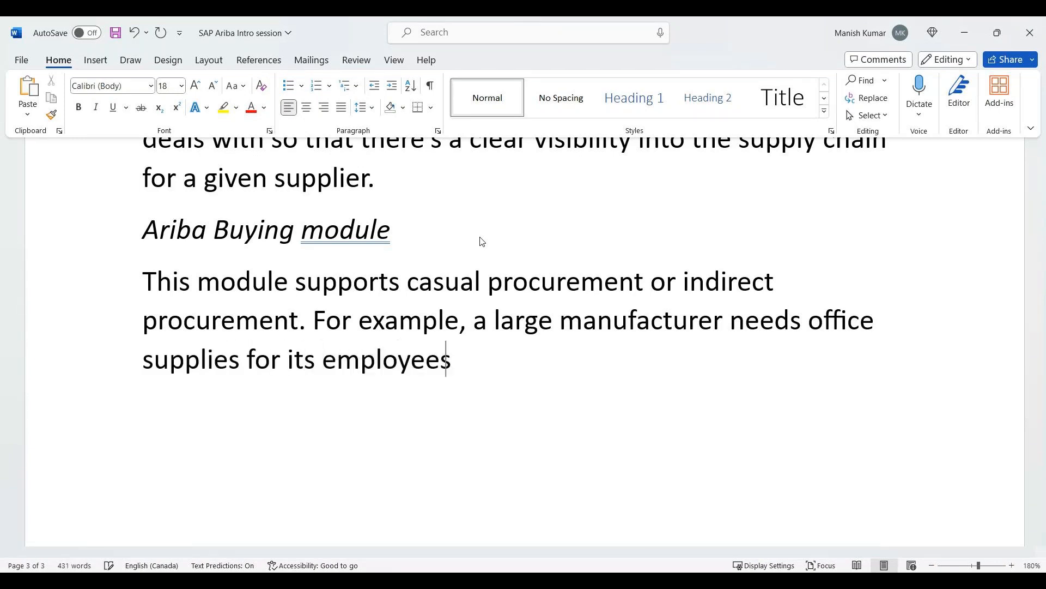
text( or need)
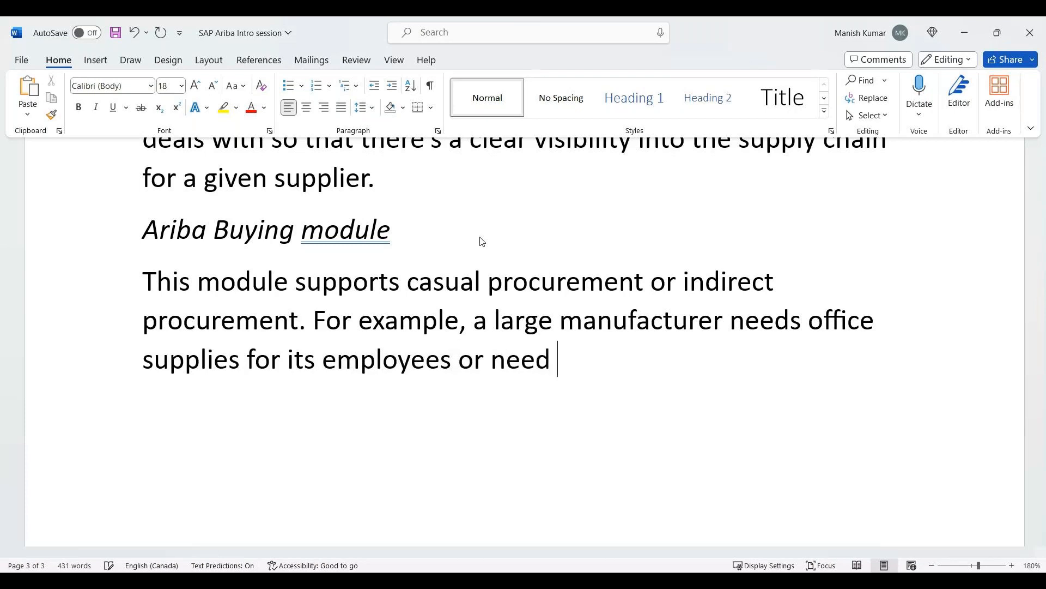
text( janito)
Finish the example sentence with "janitorial services for cleaning their manufacturing facilities.".
key(BackSpace)
text(itorial serv)
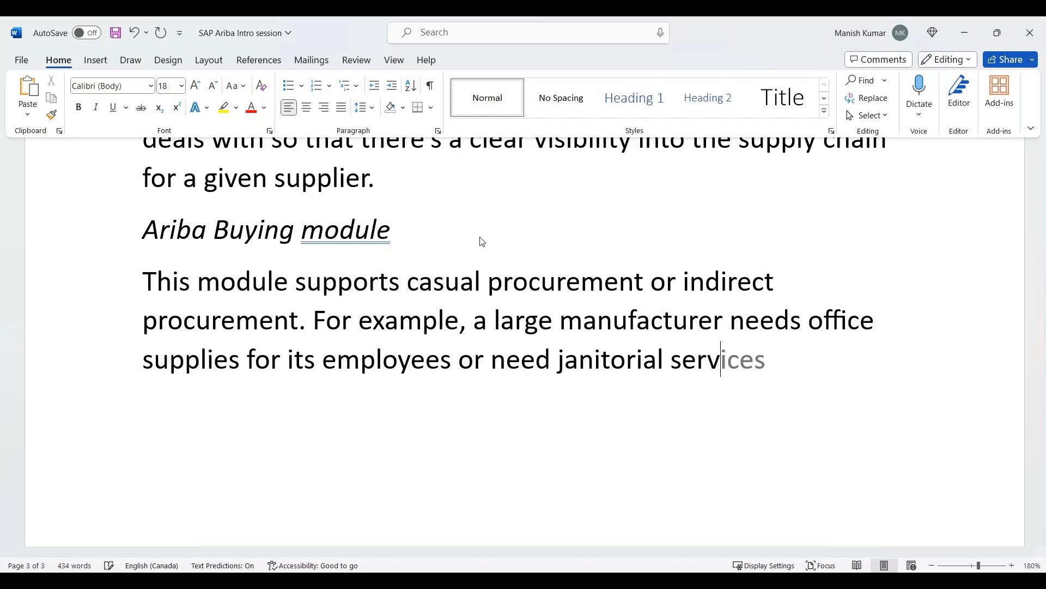
text(ices)
text( for cleaning thei)
text(r manu)
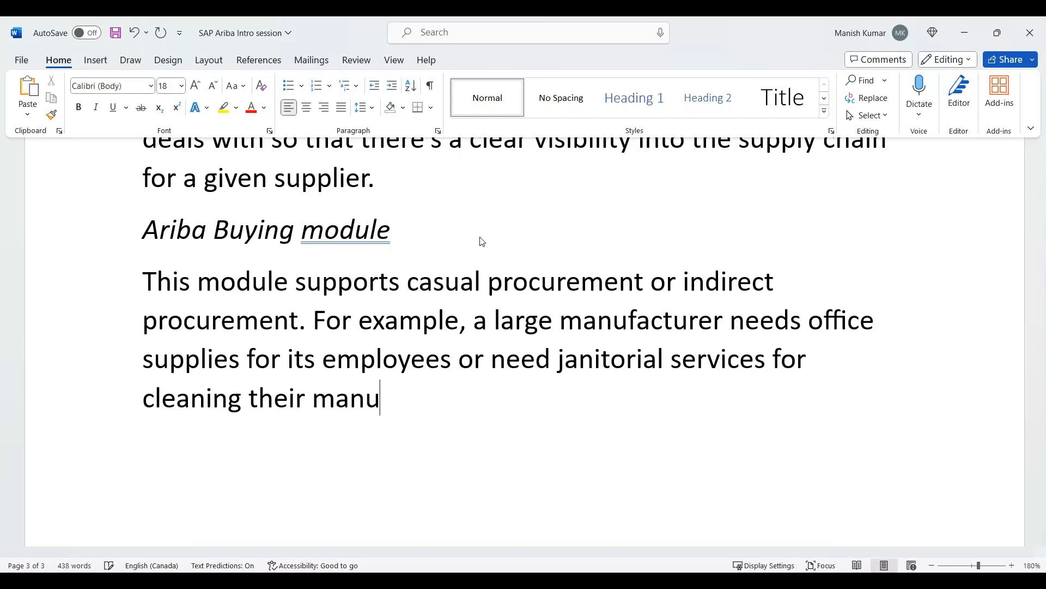
text(facturing facilities.)
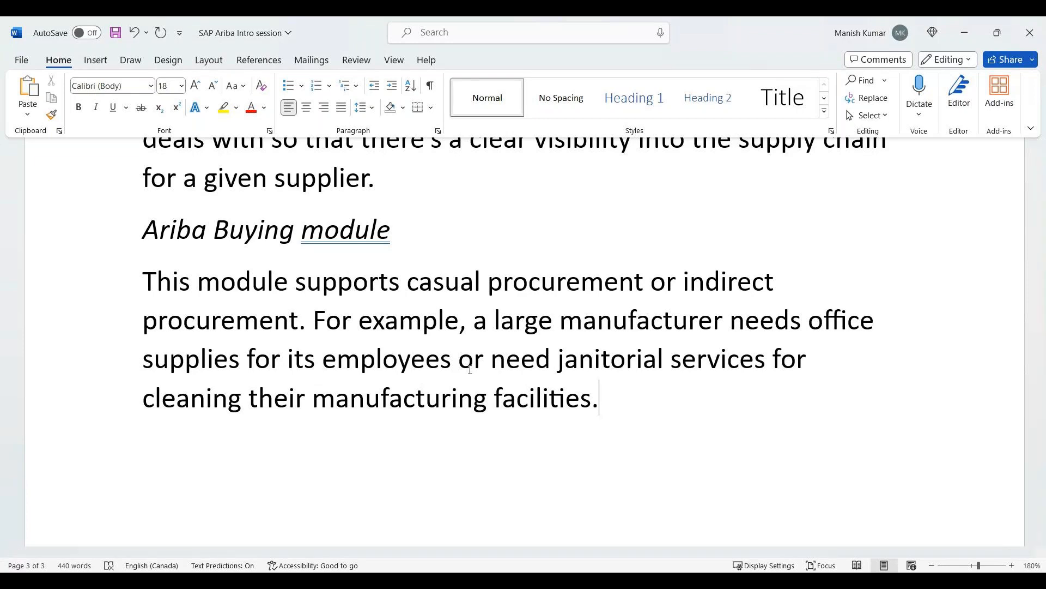
Add a new paragraph asking "If SAP can support PR / PO / GR why would a client implement Ariba Buying?".
key(Return)
text(If SAP can )
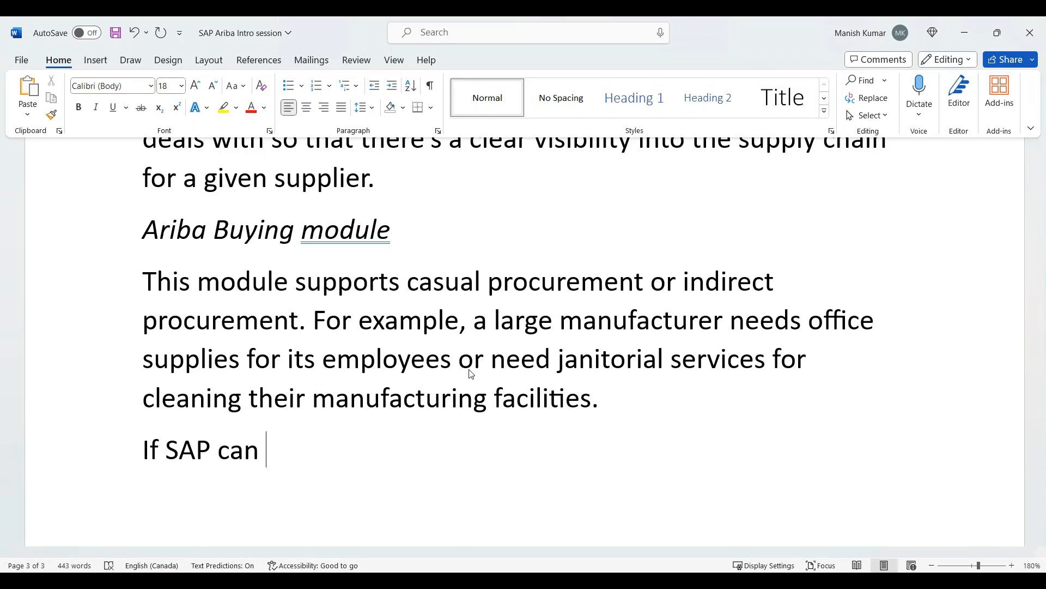
text(suppor)
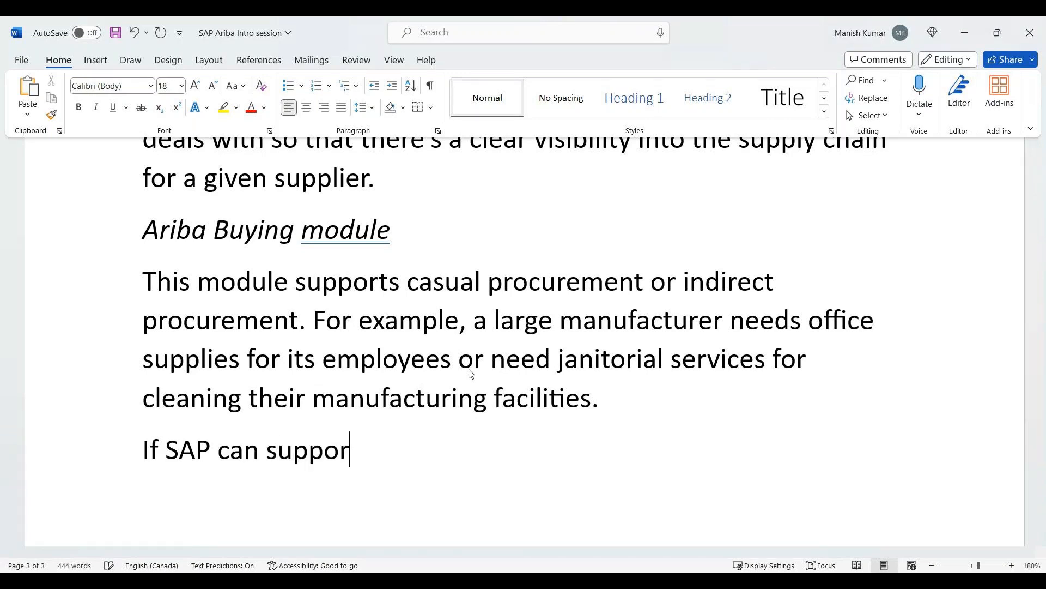
text(t PR / P)
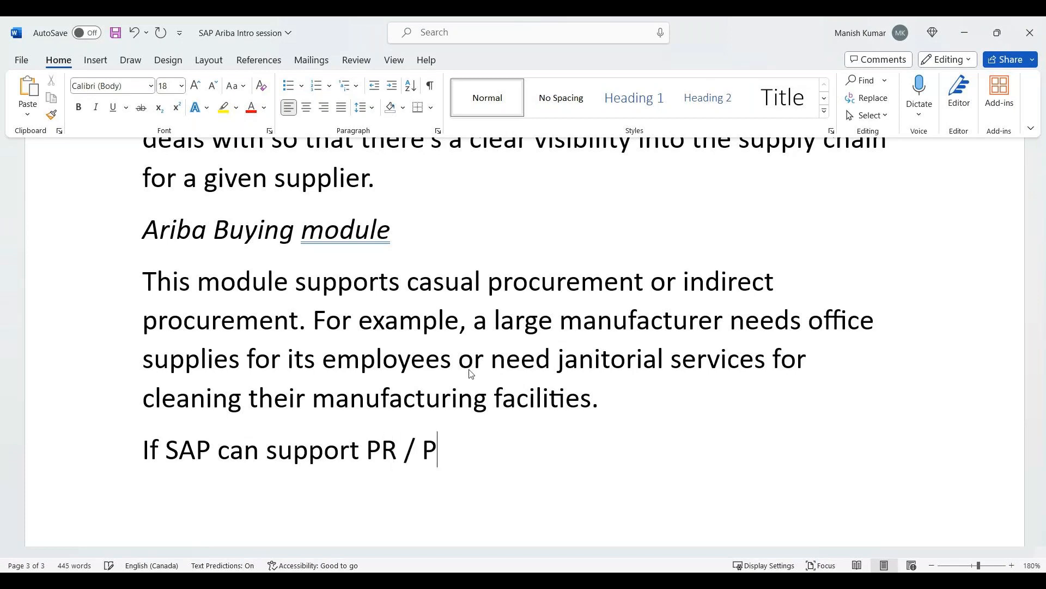
text(O / GR why would a client i)
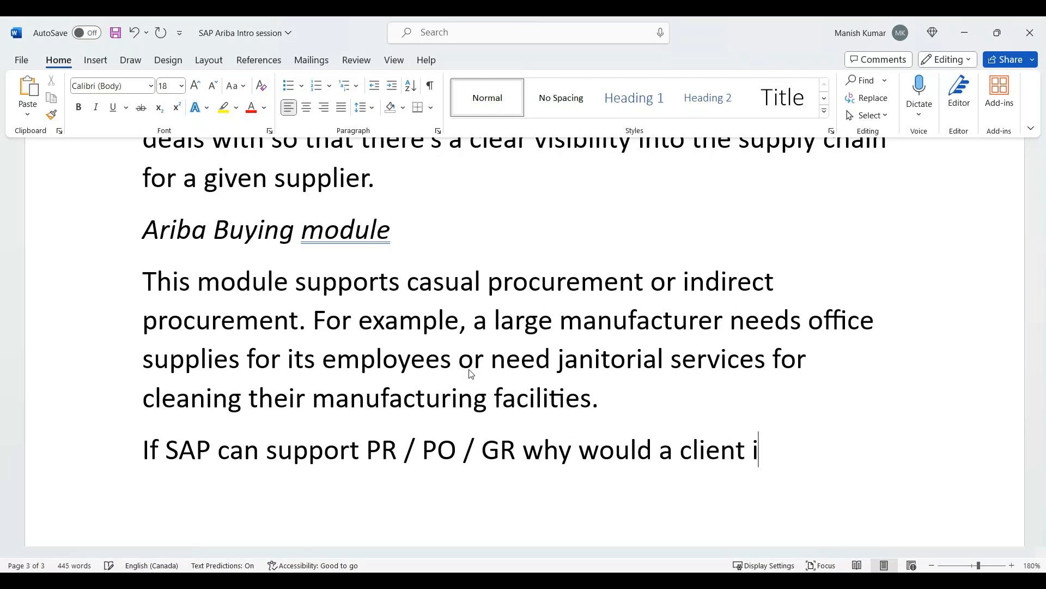
text(mplement Ariba Buying?)
Start a numbered list below the question with "Catalog management" as item 1.
key(Return)
text(1. V)
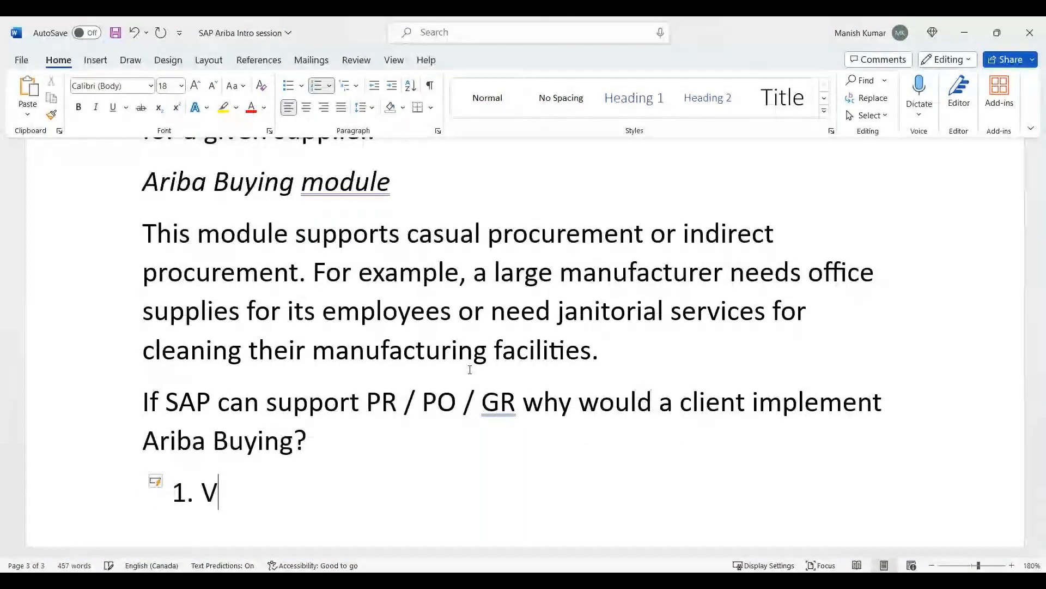
key(BackSpace)
text(Catalog )
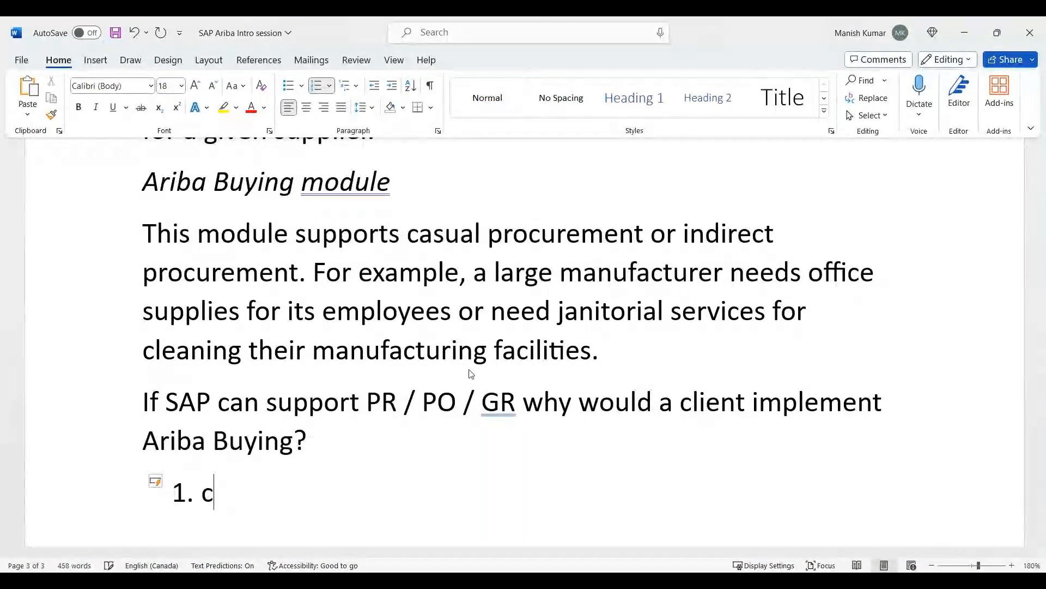
text(manag)
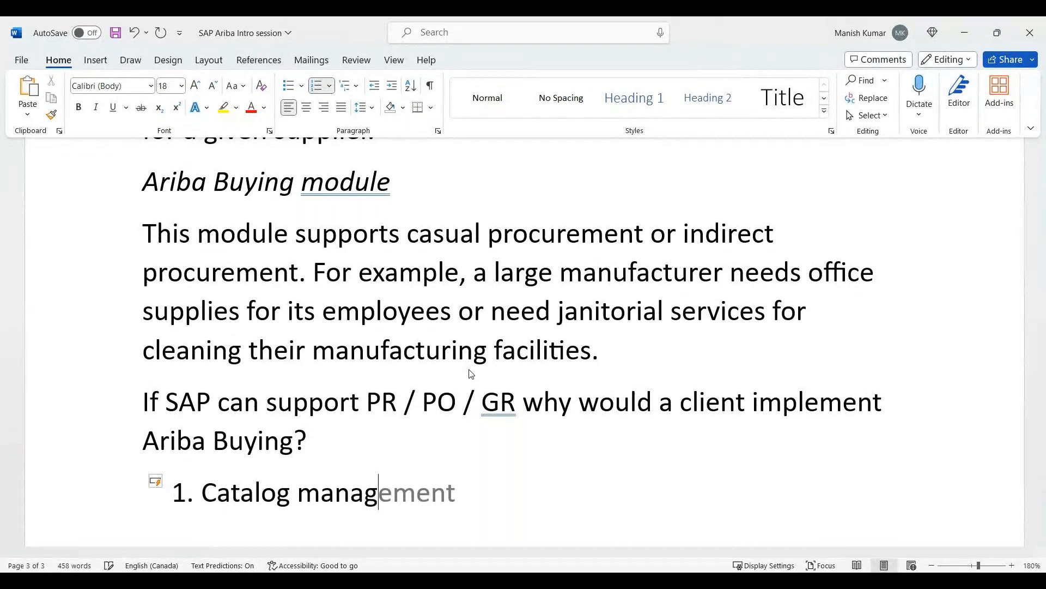
key(Tab)
Add "Mature and very flexible approval flows" as item 2 of the numbered list.
key(Return)
text(Mat)
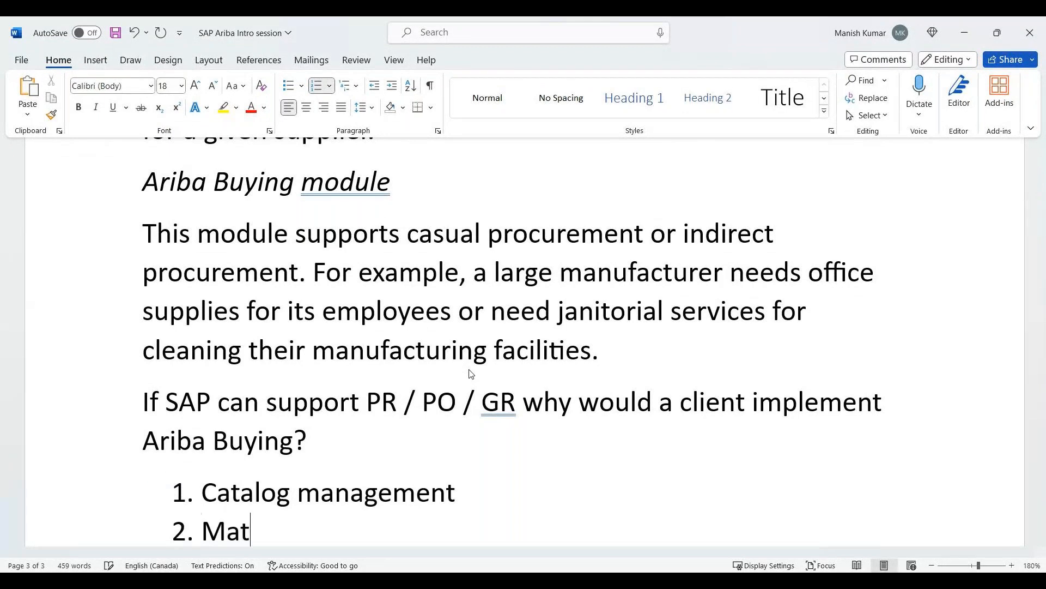
text(ure and v)
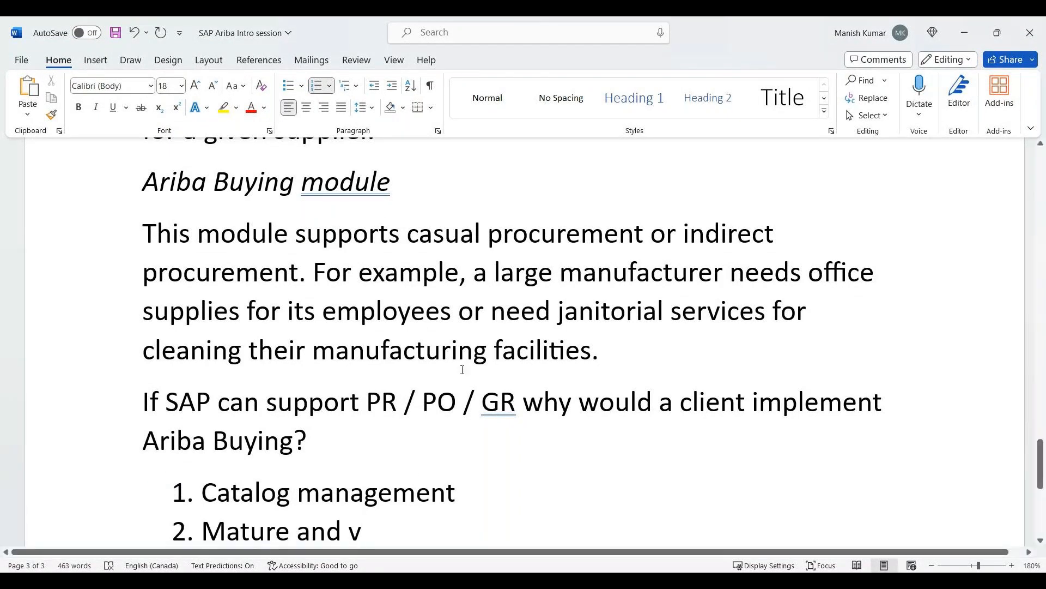
scroll(463, 369, down, 2)
text(ery)
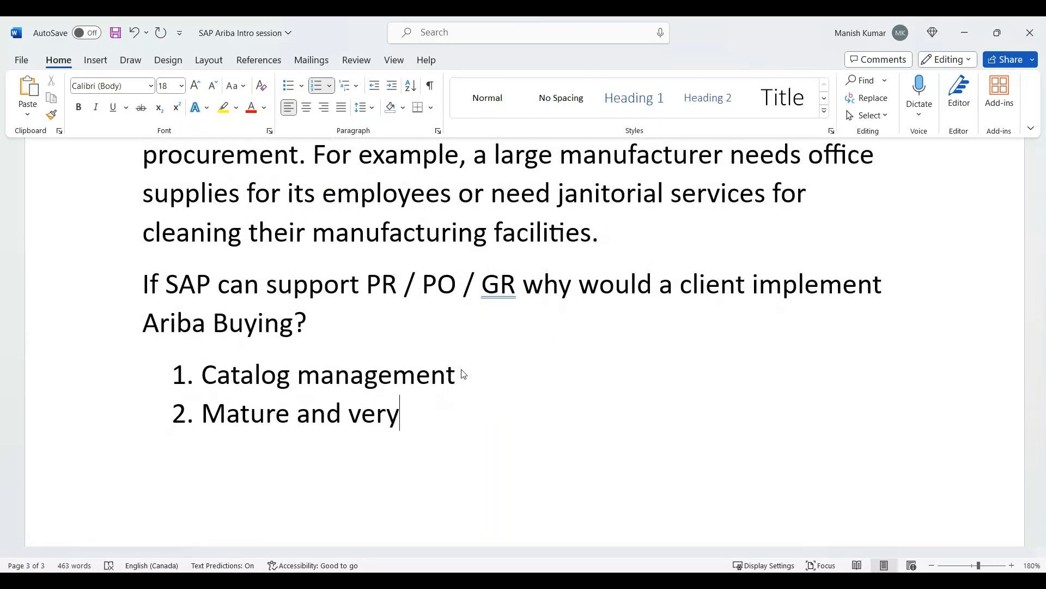
text( fl)
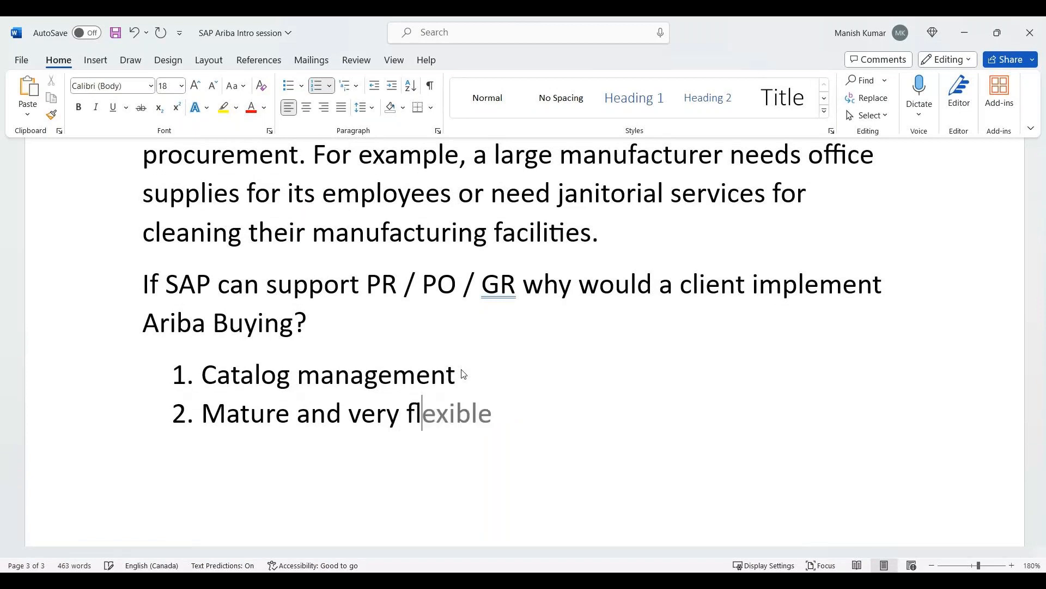
text(exible approv)
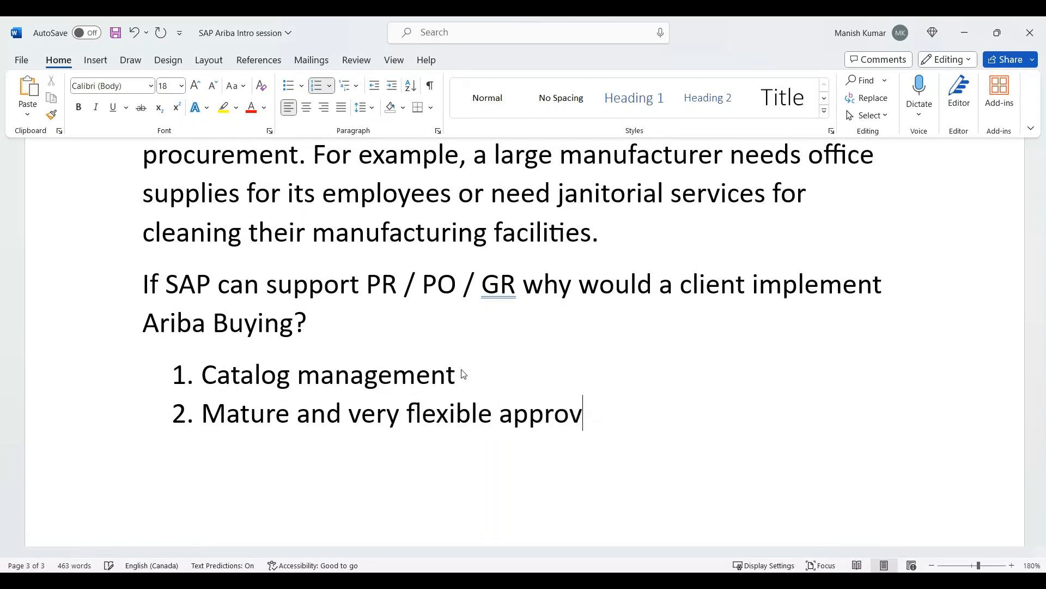
text(al flows)
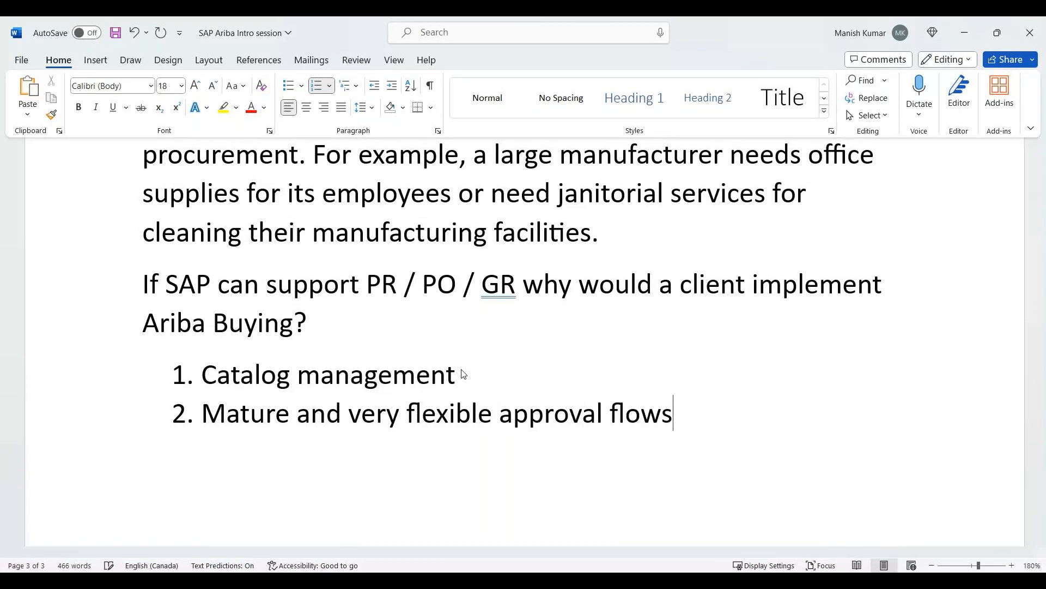
Add "Greater ability to collaborate to find a source of supply" as item 3 of the numbered list.
key(Return)
text(Greater ab)
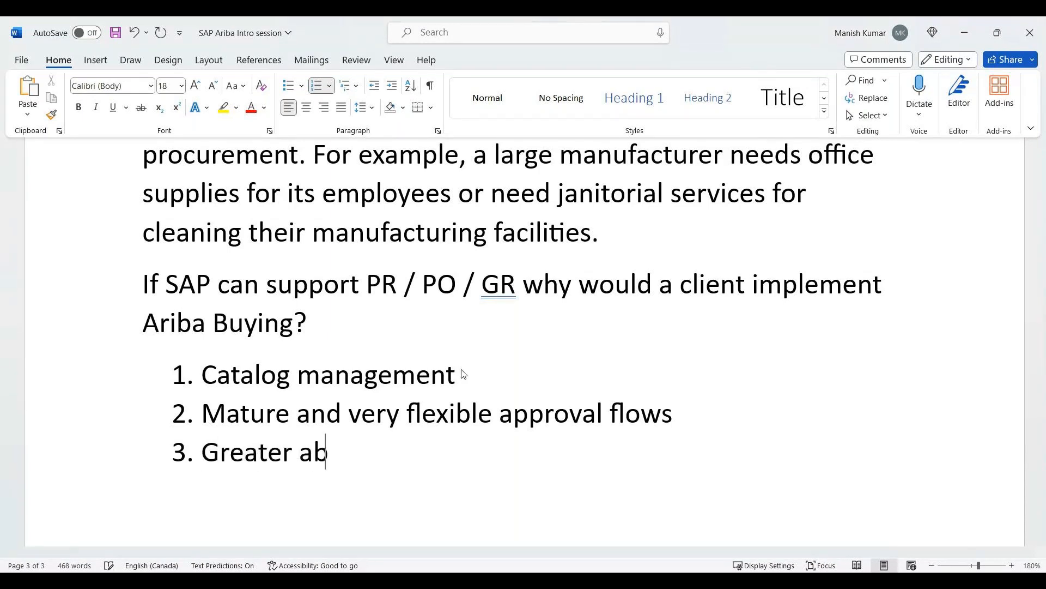
text(ility to collaborate)
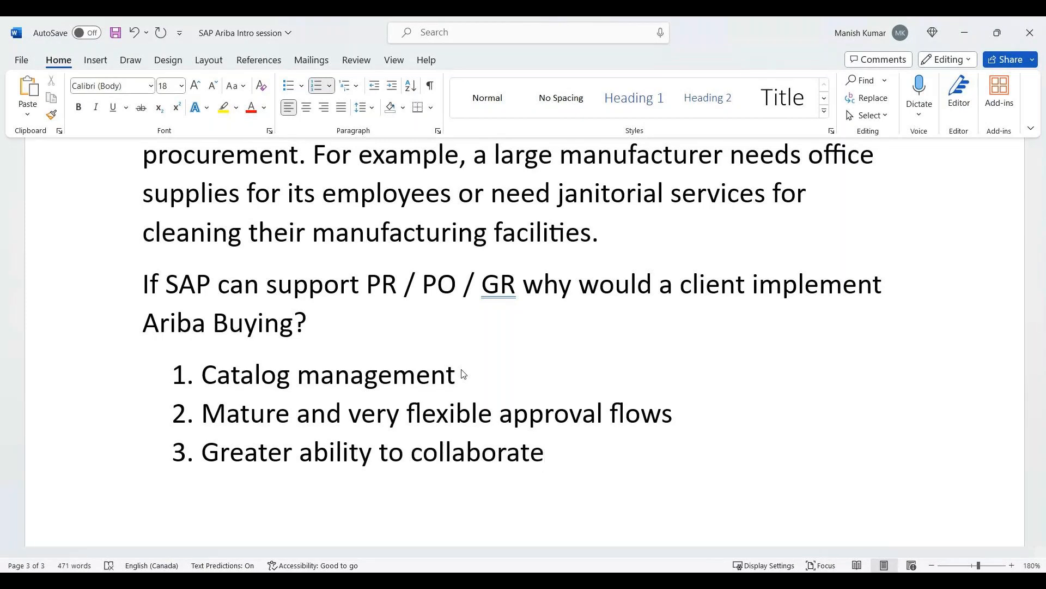
text( to find a source of s)
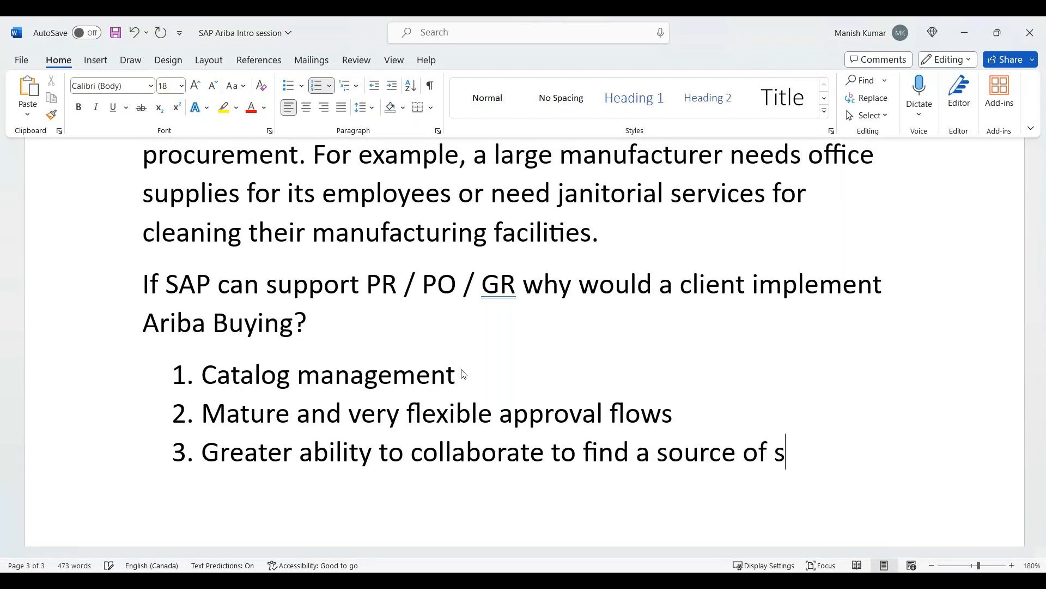
text(upply)
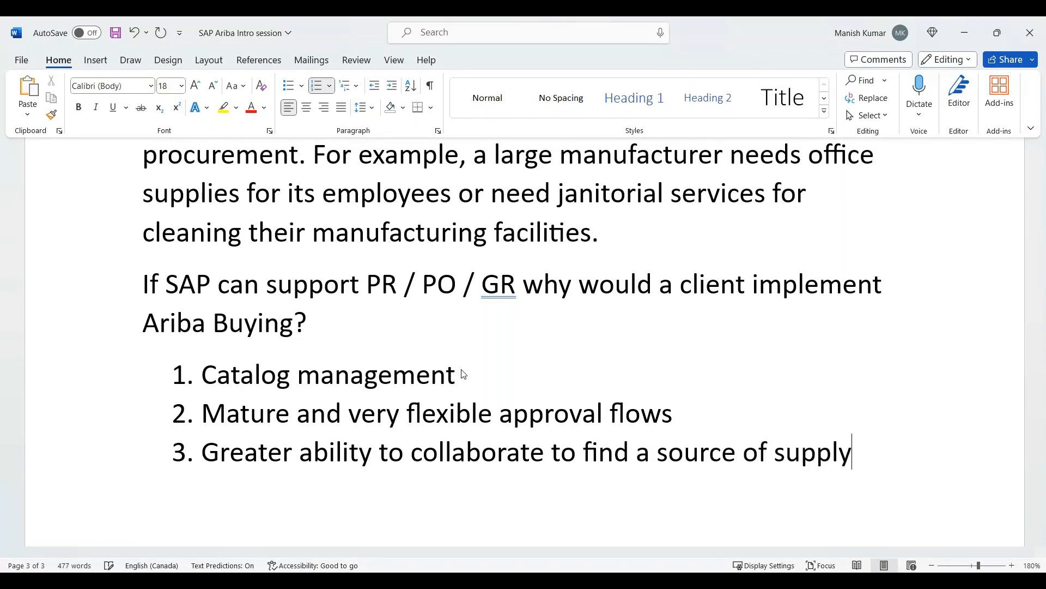
scroll(464, 374, up, 2)
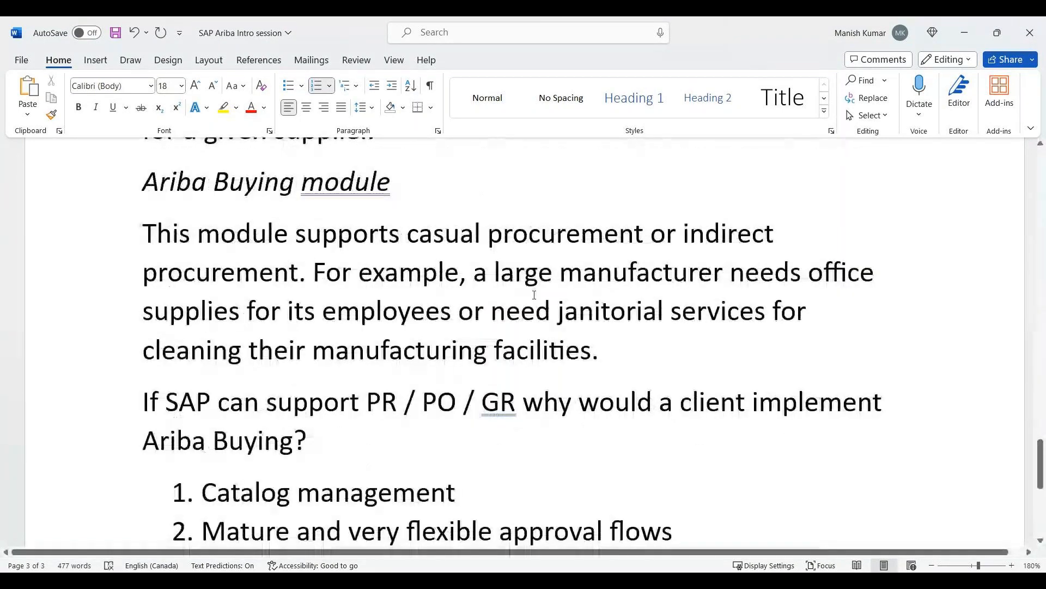
scroll(442, 296, down, 1)
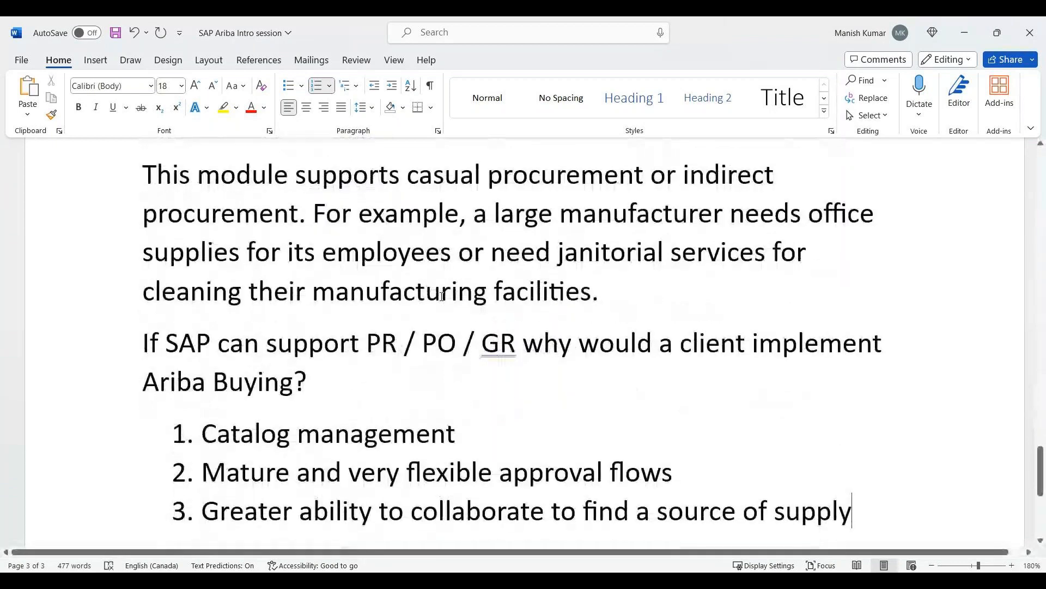